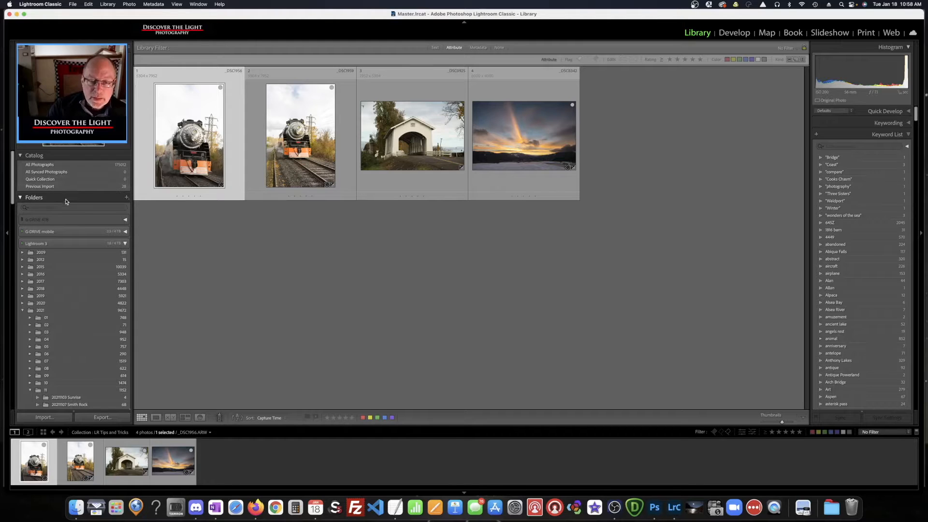
- Look through the folder tree, the collections and the publish services to examine how long the expanded lists are
scroll(60, 193, "down", 10)
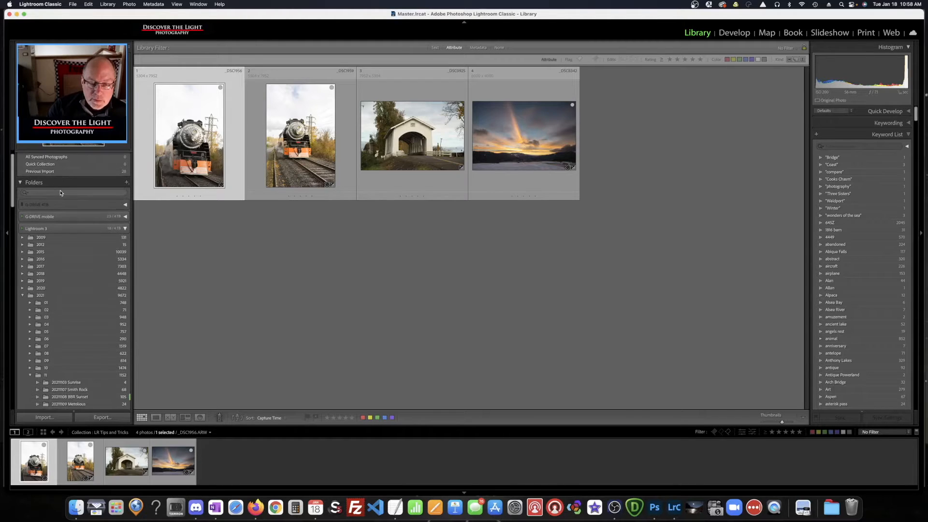
scroll(60, 194, "down", 15)
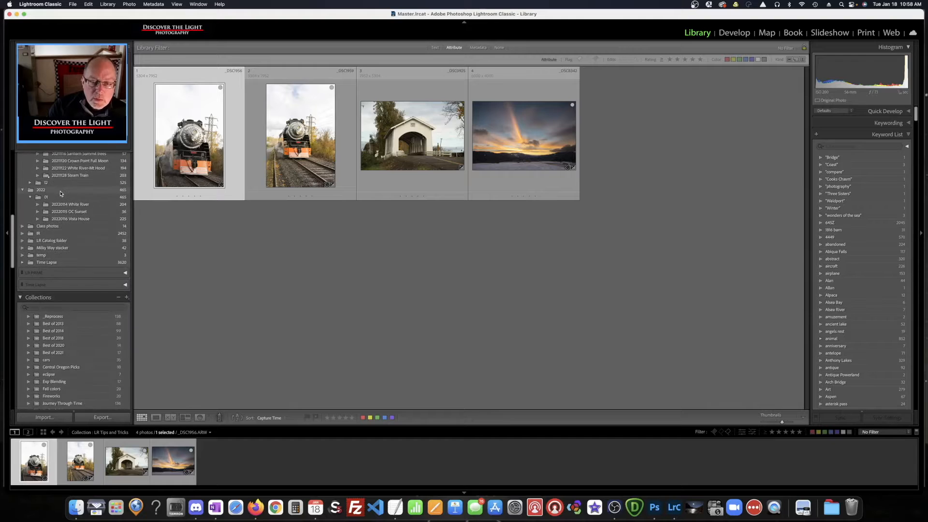
scroll(59, 195, "down", 15)
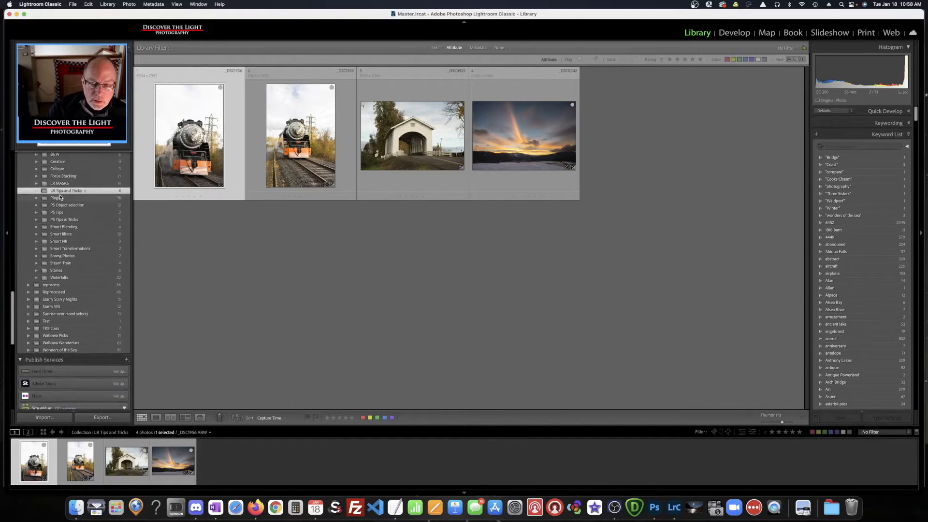
scroll(60, 200, "up", 15)
scroll(62, 202, "up", 15)
scroll(62, 202, "up", 5)
scroll(62, 201, "down", 10)
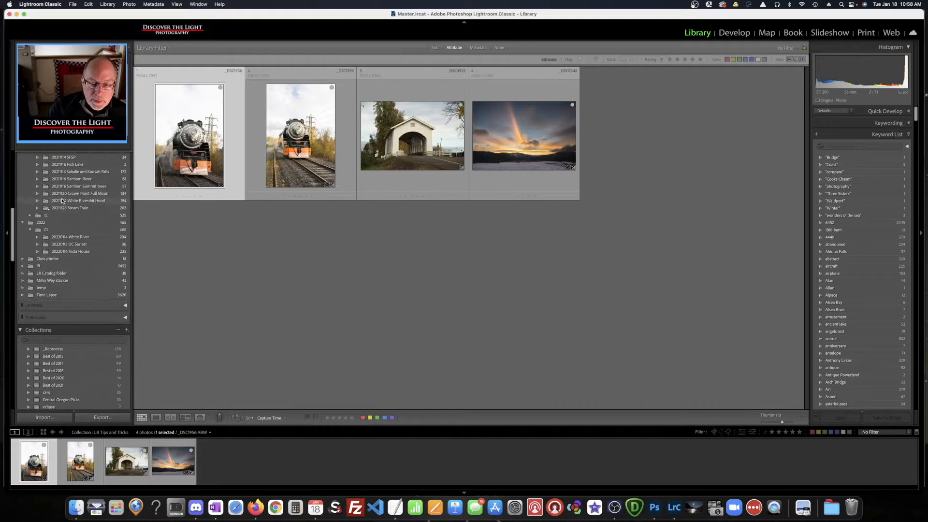
scroll(61, 202, "up", 10)
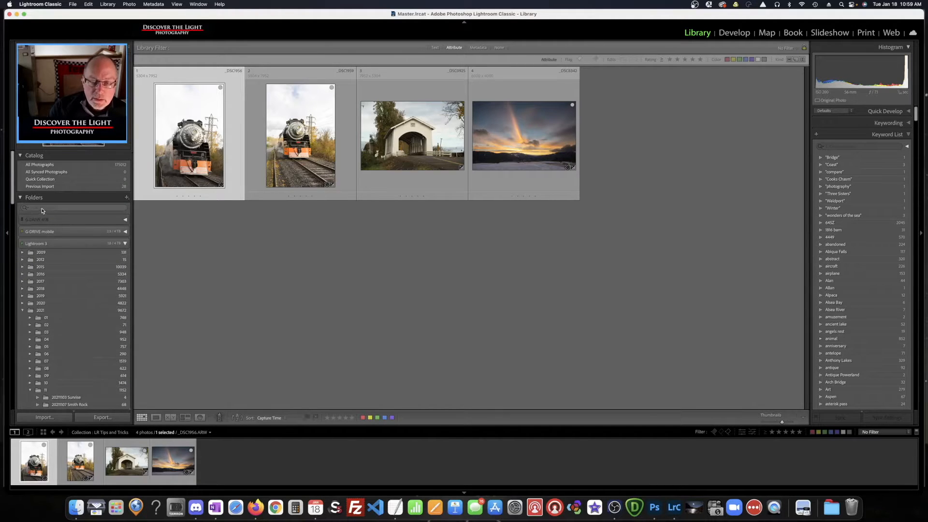
- Turn on Solo Mode for the navigation sections and expand Catalog, Folders and Collections one after another
right_click(70, 199)
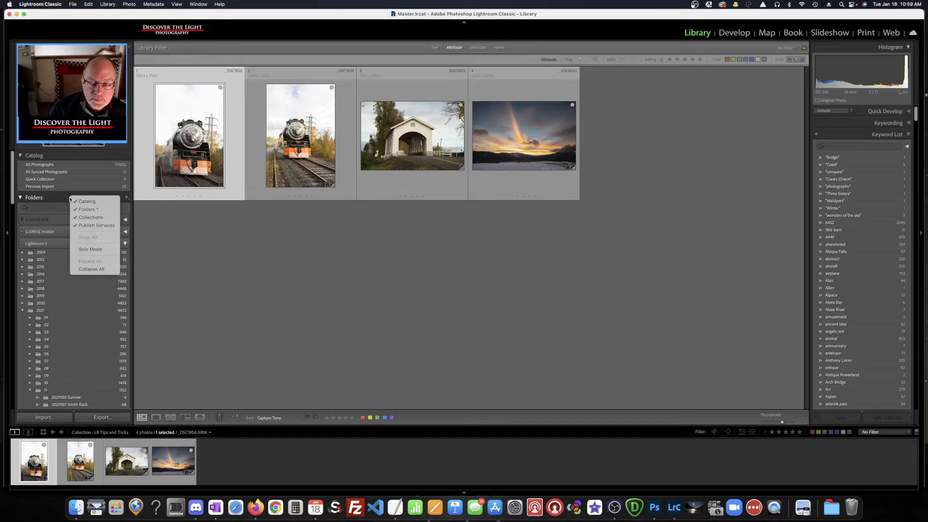
left_click(86, 250)
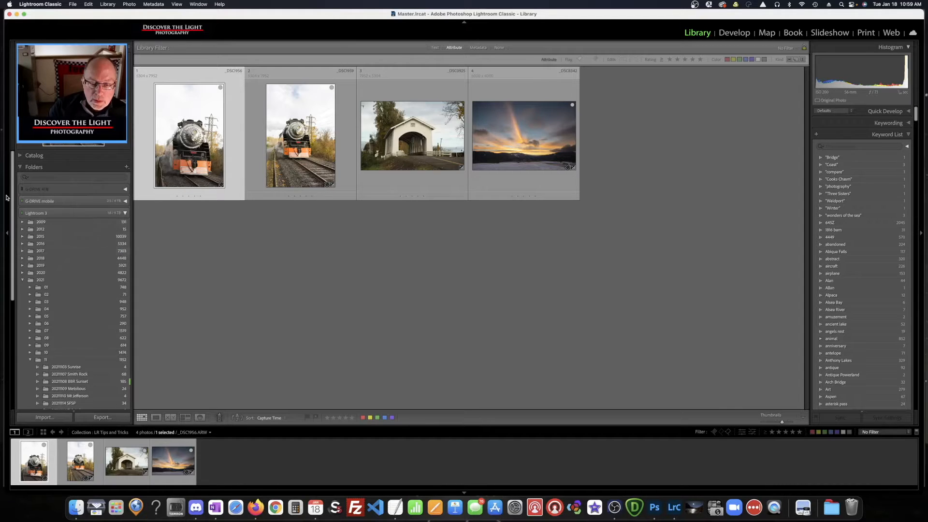
left_click(67, 157)
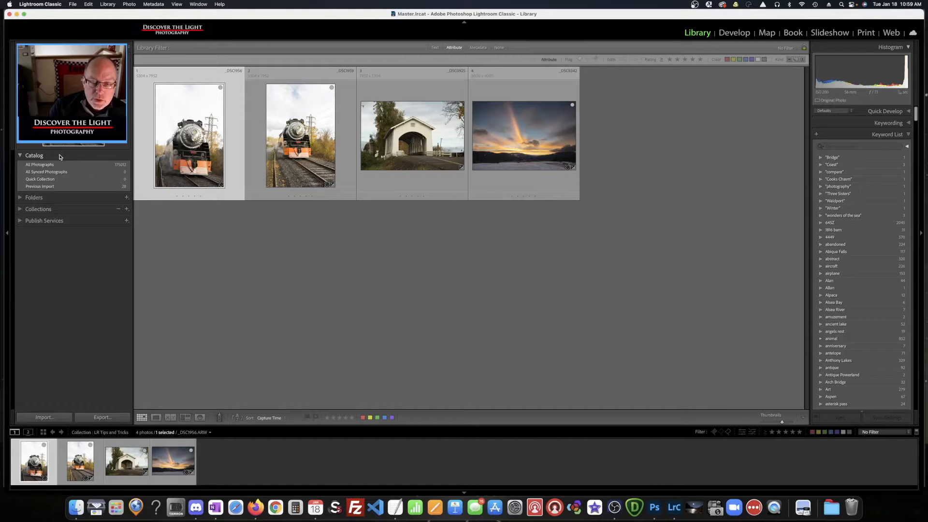
left_click(61, 198)
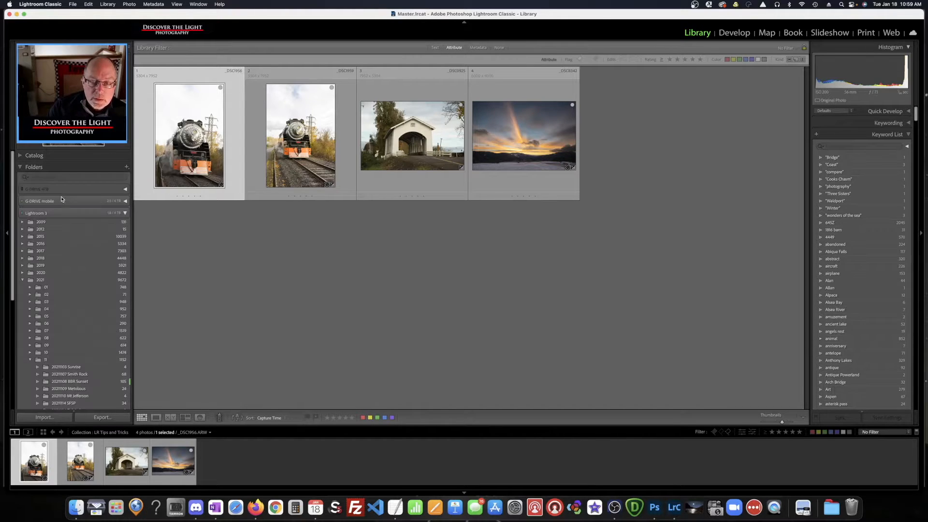
scroll(56, 216, "down", 10)
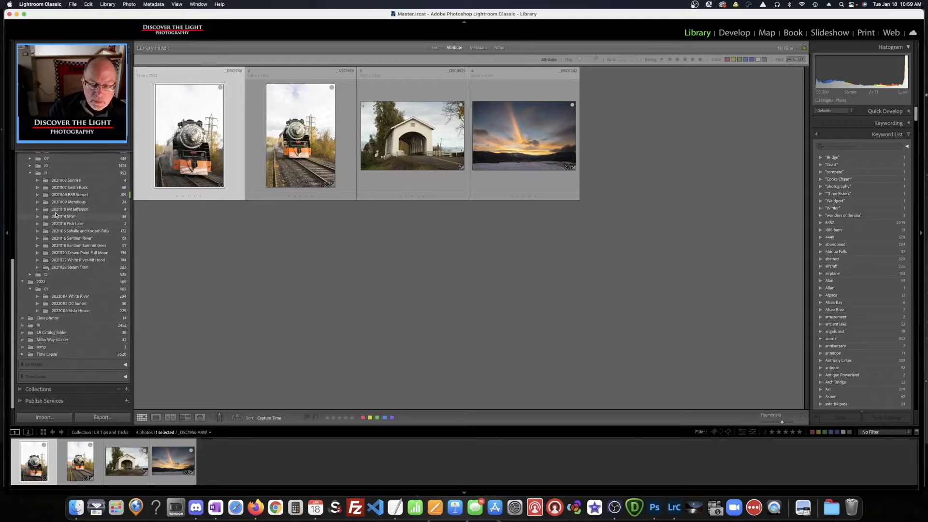
left_click(72, 390)
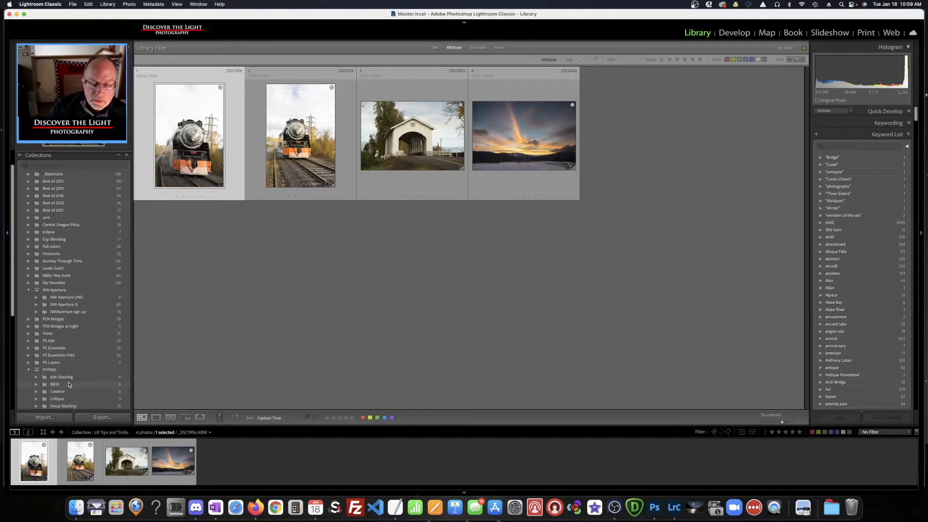
scroll(74, 209, "up", 2)
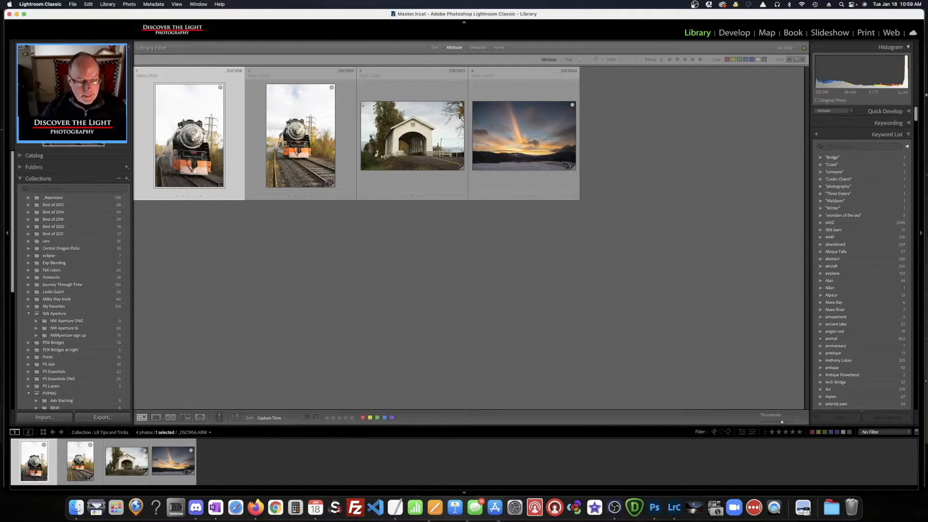
- Hide and restore the side panels, and do the same for all surrounding panels
key("Tab")
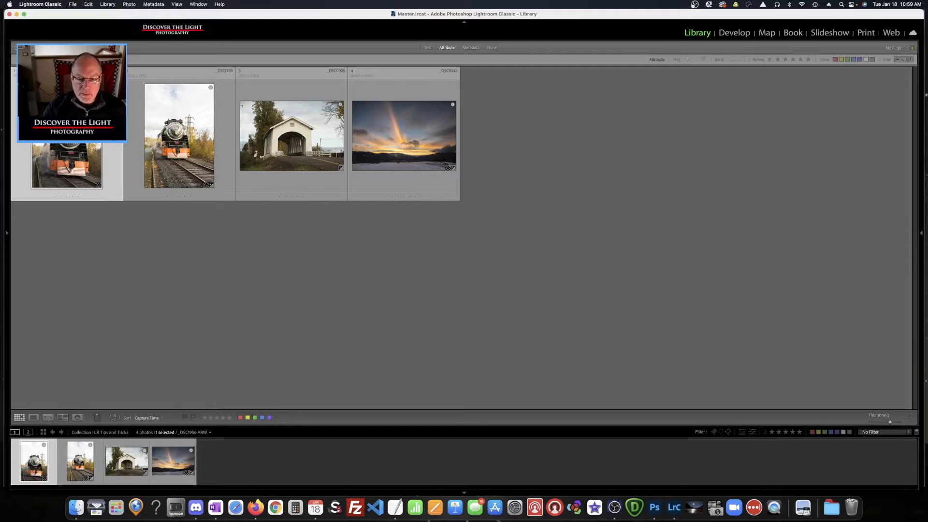
key("Tab")
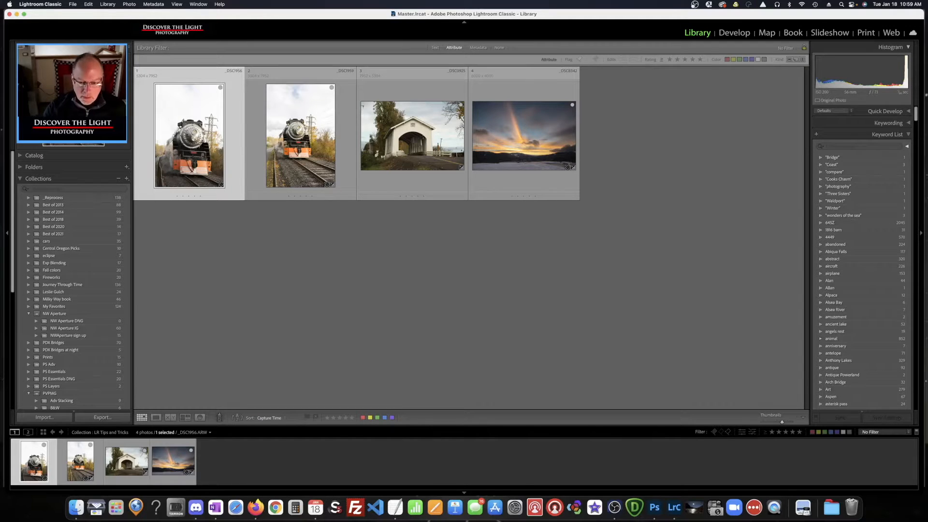
key("shift+Tab")
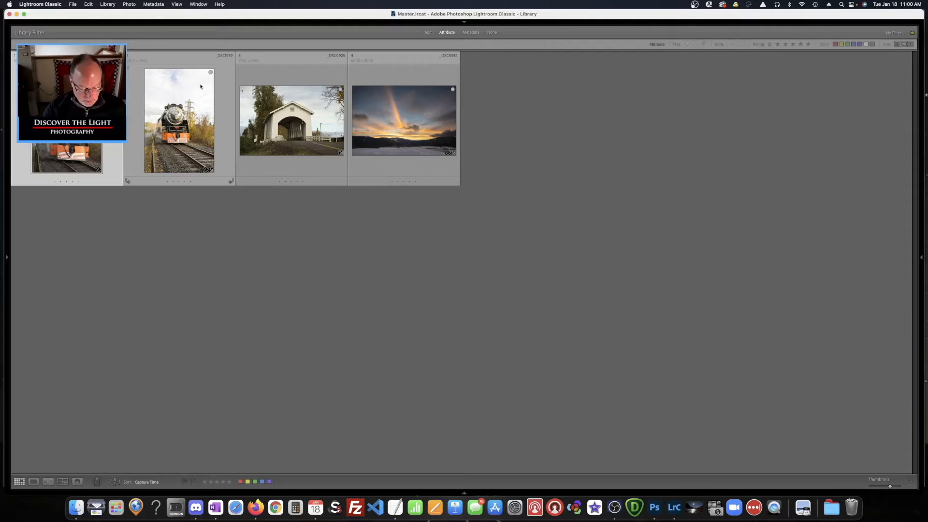
key("shift+Tab")
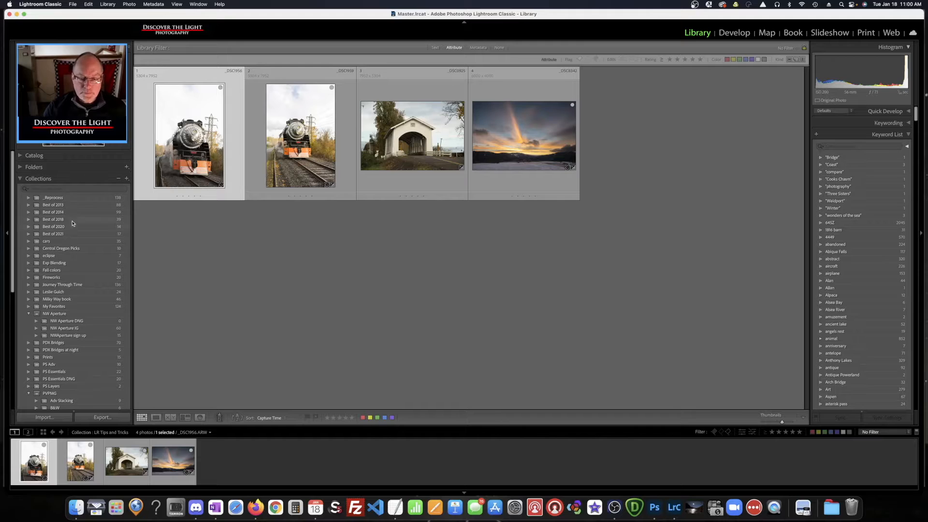
- Open the import window with the 20220116 Vista House folder under 2022/01 as destination, and cancel the import
left_click(61, 167)
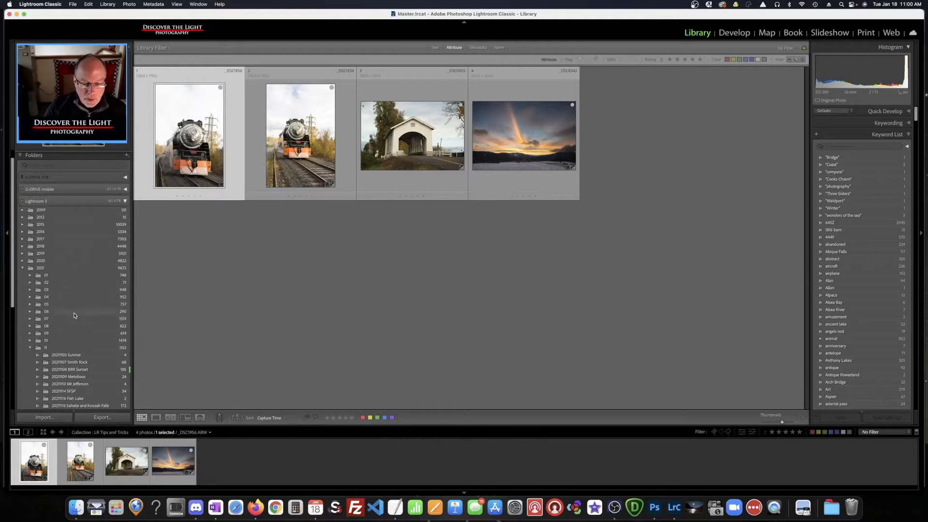
scroll(80, 303, "down", 3)
scroll(80, 304, "down", 3)
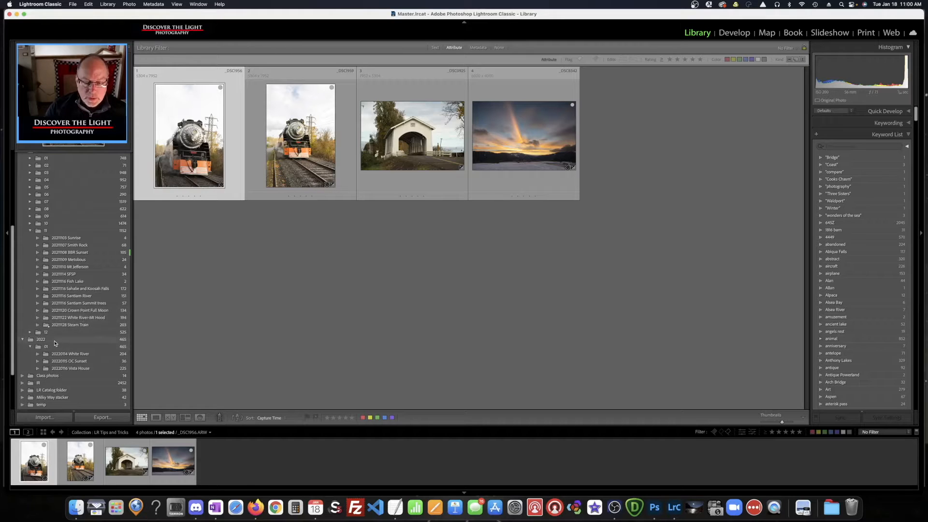
scroll(55, 342, "down", 1)
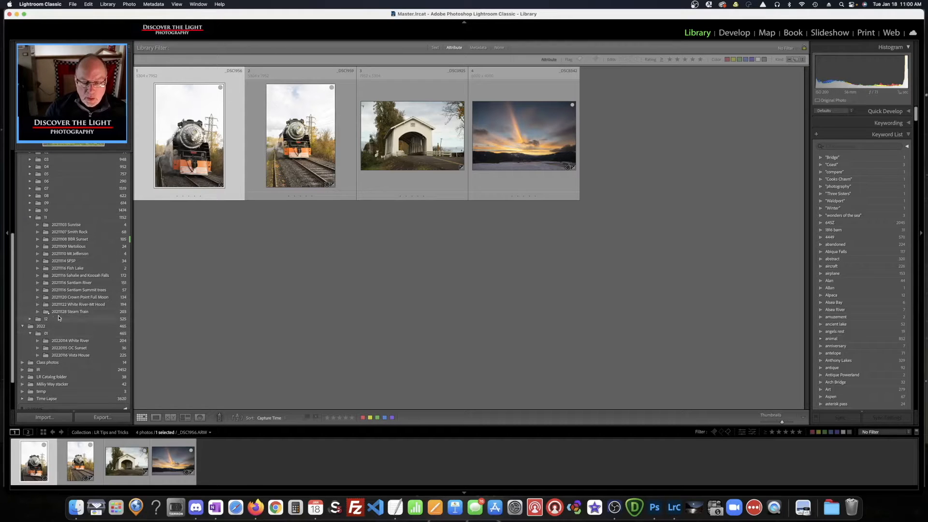
right_click(73, 348)
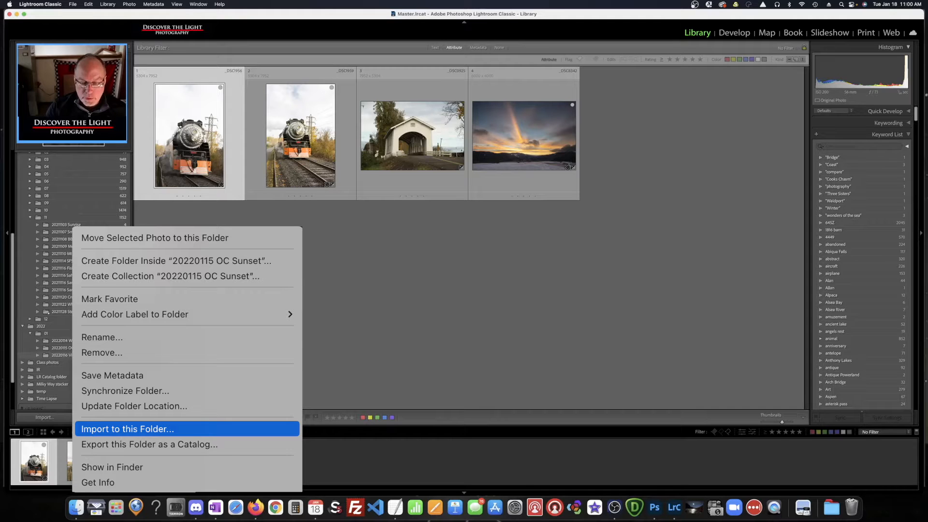
left_click(101, 429)
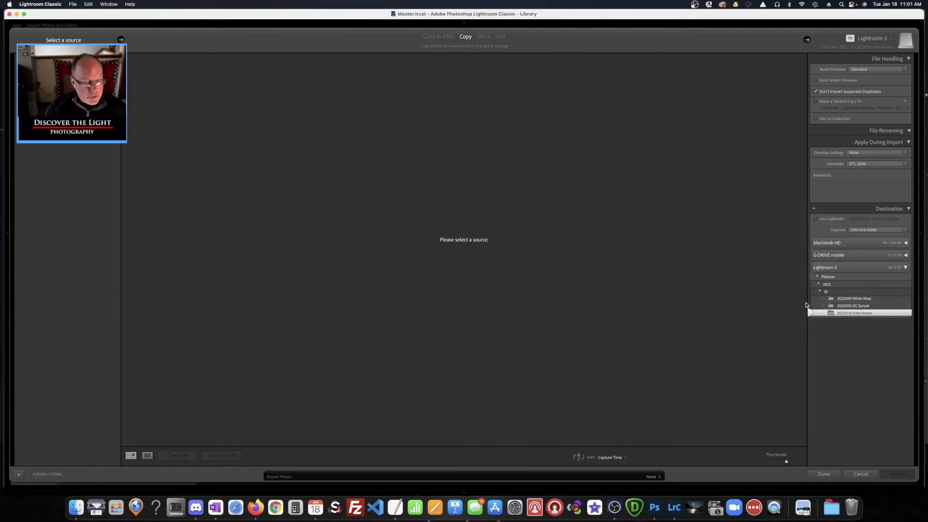
left_click(860, 474)
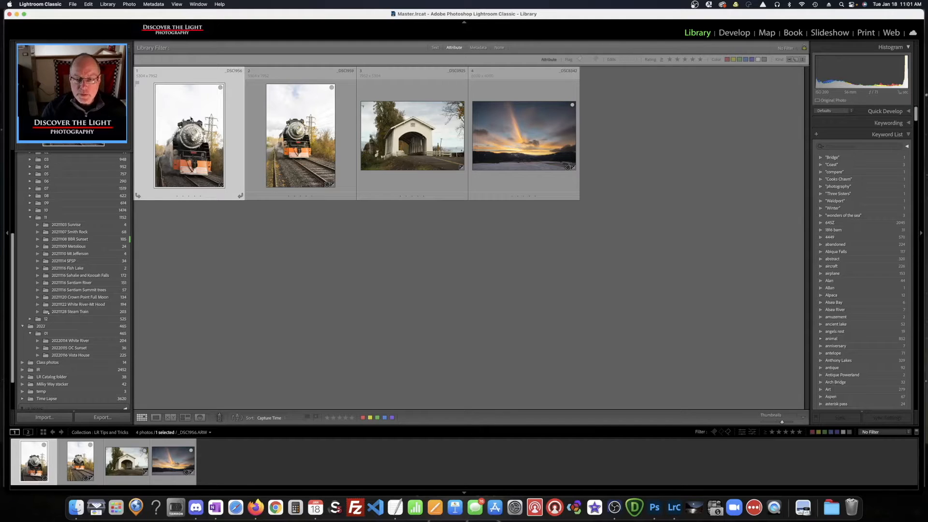
- Go to the first steam train photo's library folder and synchronize 20211128 Steam Train, importing new photos and scanning for metadata updates
right_click(197, 119)
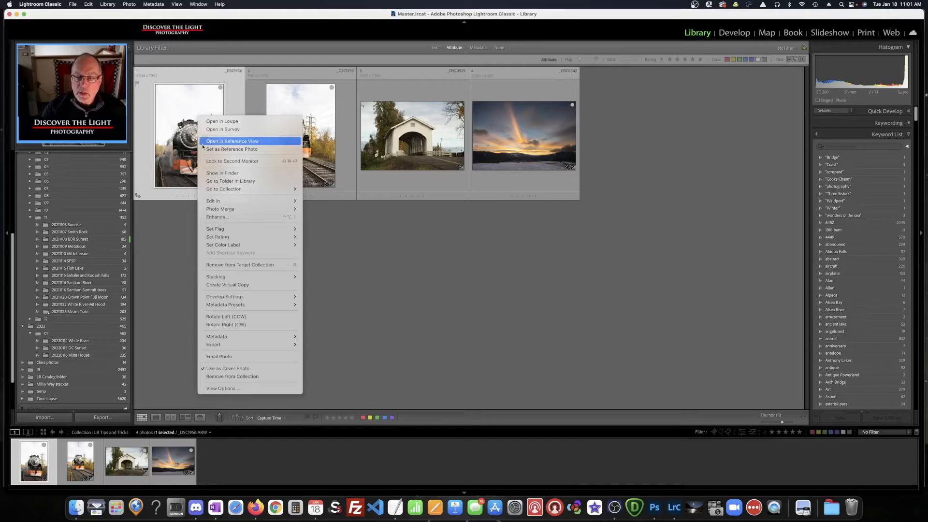
left_click(224, 182)
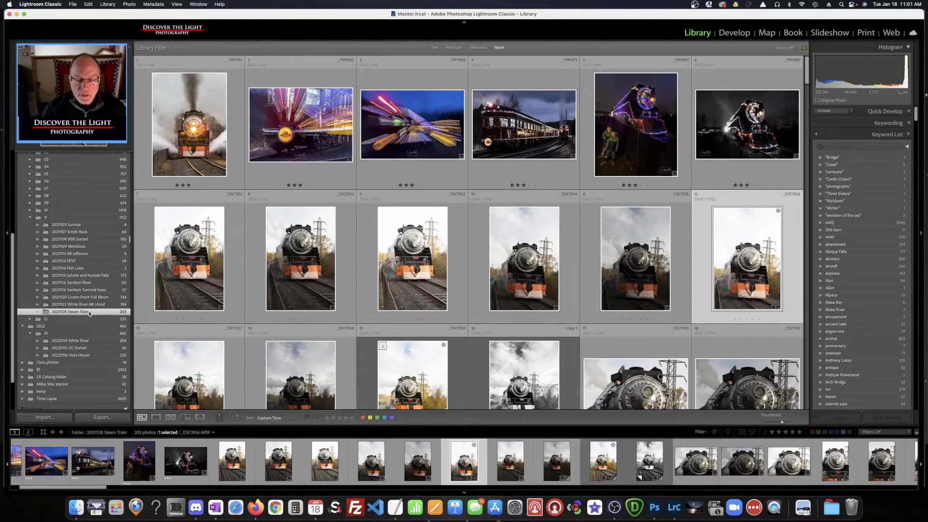
right_click(89, 341)
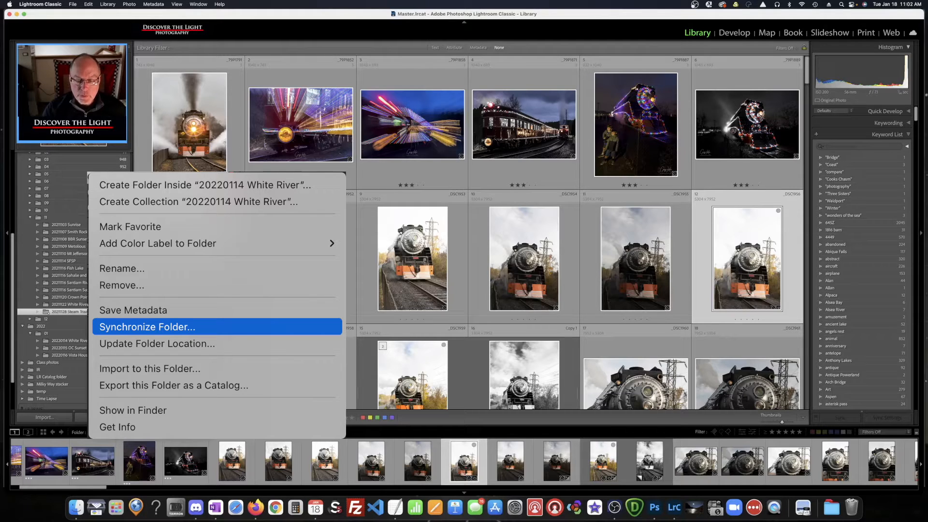
left_click(333, 327)
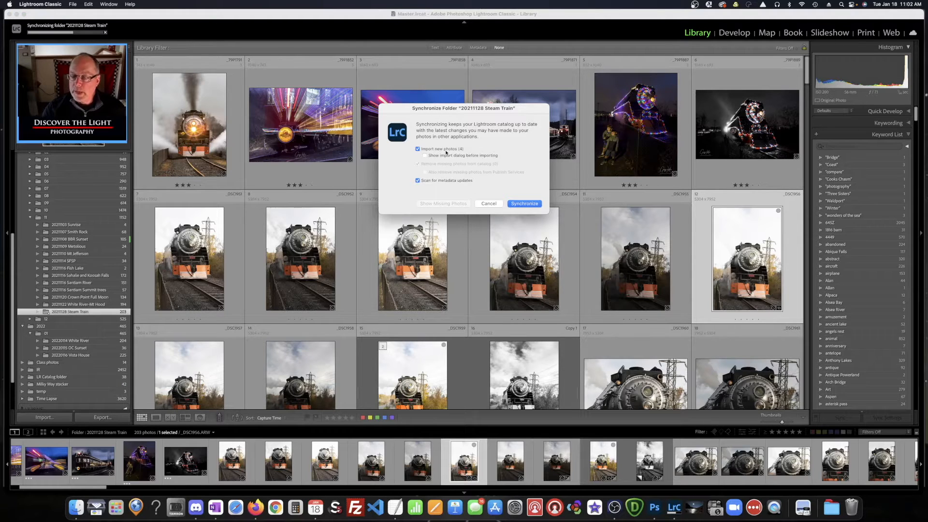
left_click(526, 204)
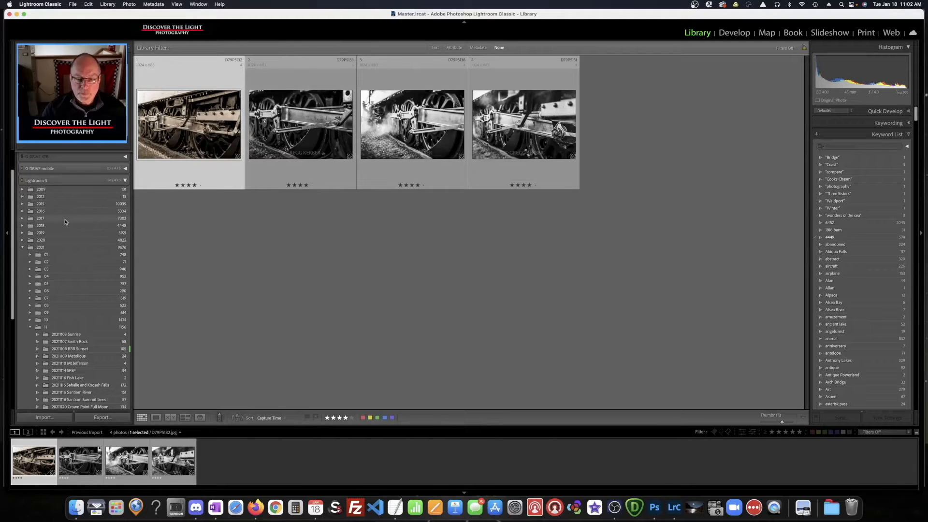
- Expand the Catalog section and go to the library folder of the first photo in Previous Import
scroll(68, 221, "up", 2)
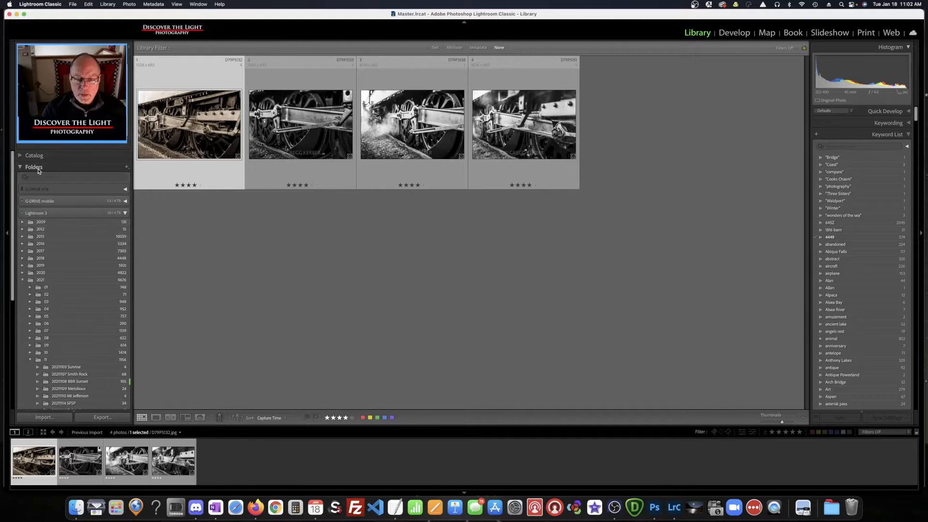
left_click(55, 157)
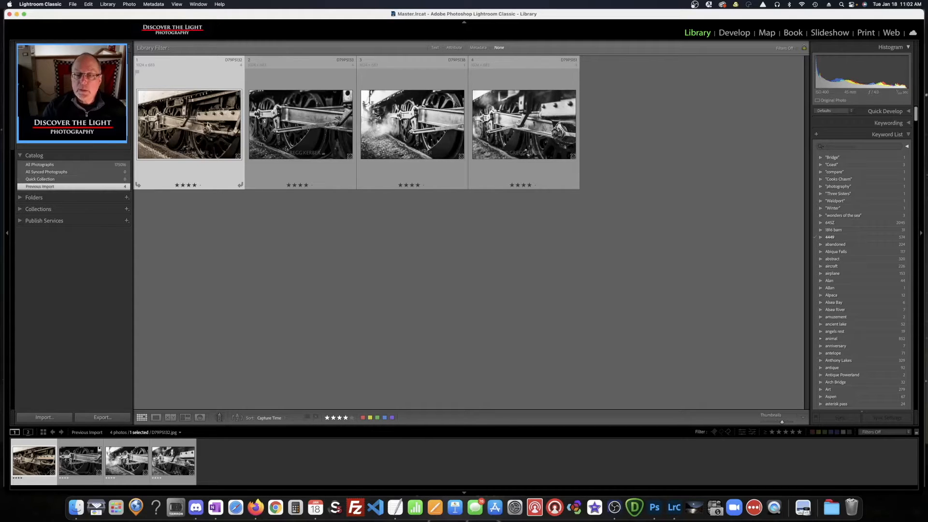
right_click(209, 126)
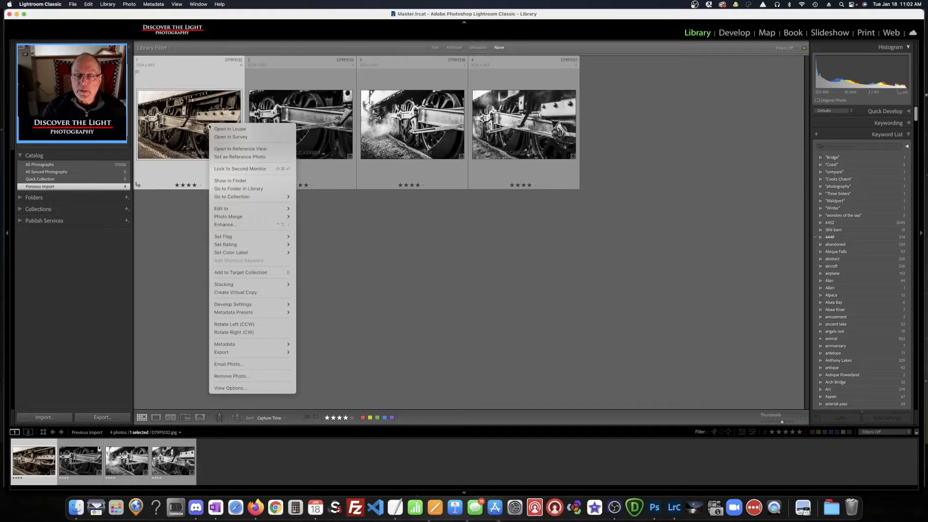
left_click(229, 190)
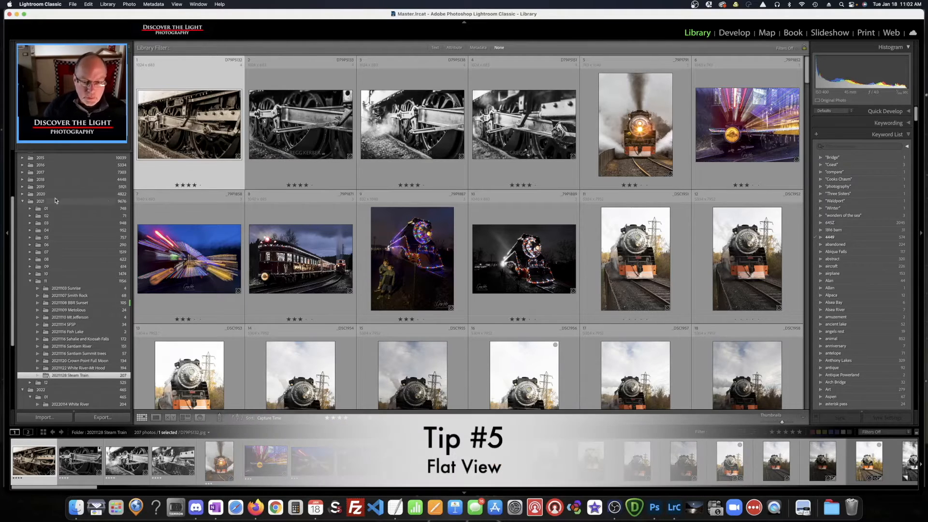
- Turn off Show Photos in Subfolders for the folder list
scroll(91, 215, "up", 3)
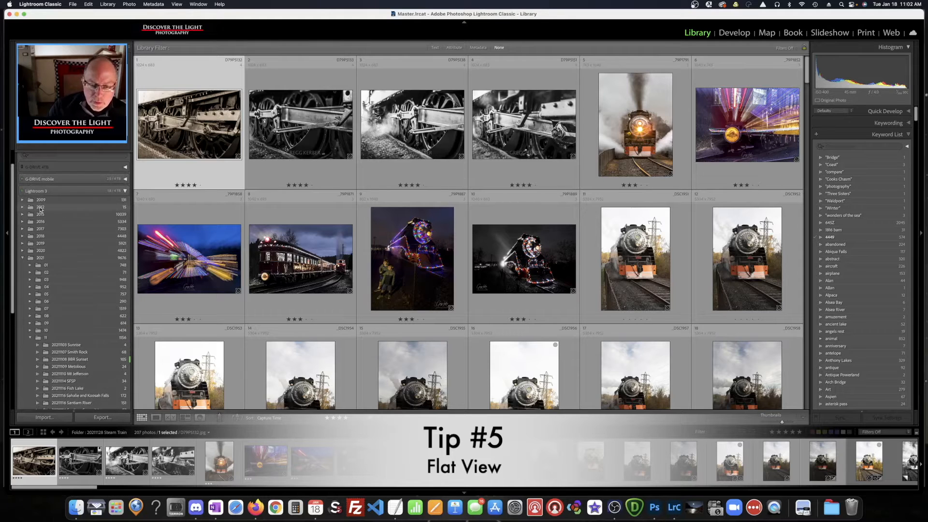
scroll(76, 212, "up", 2)
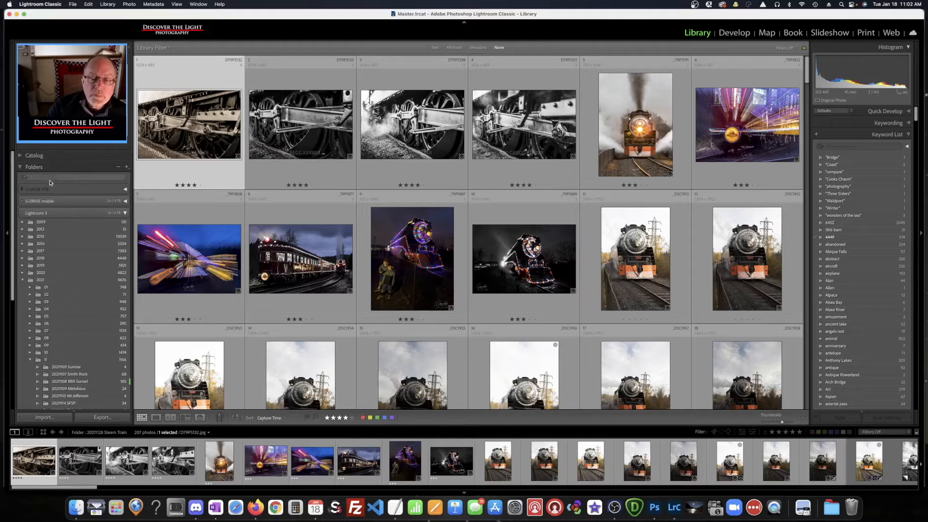
scroll(53, 249, "down", 4)
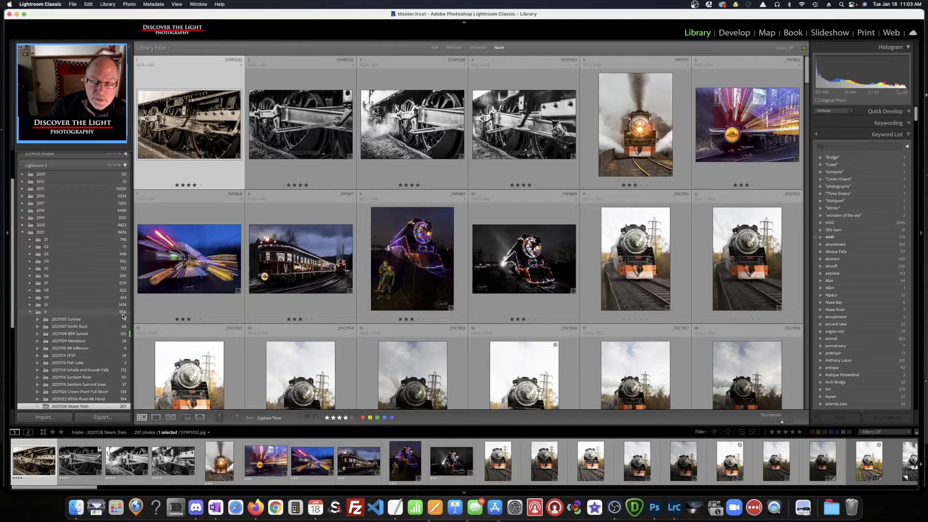
scroll(104, 320, "down", 3)
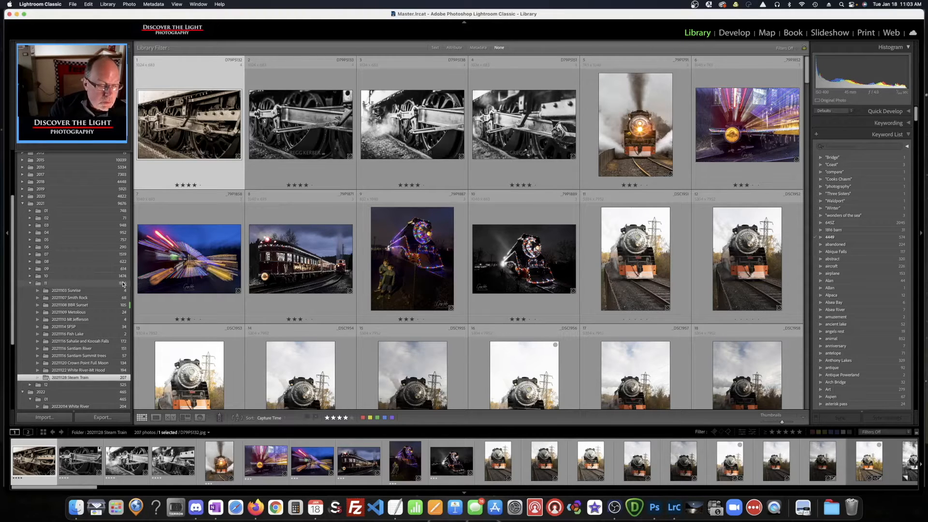
scroll(104, 263, "up", 5)
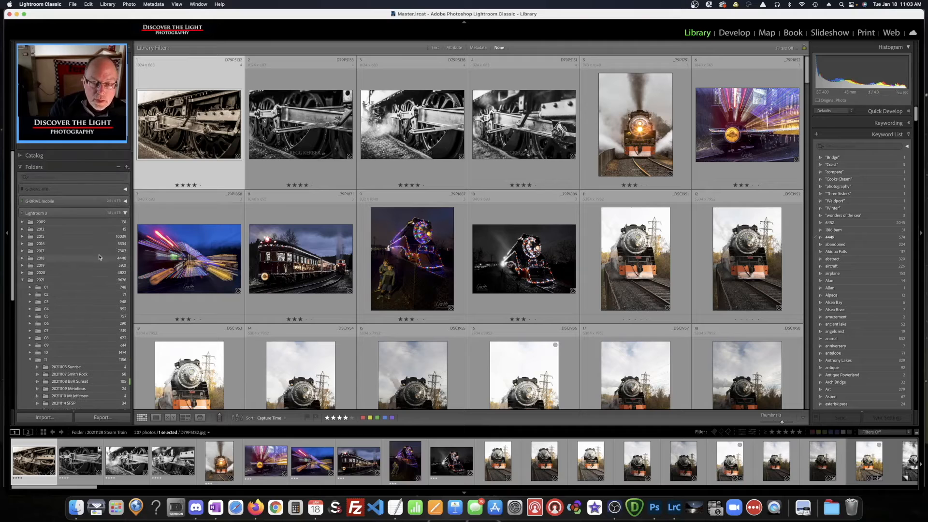
left_click(127, 168)
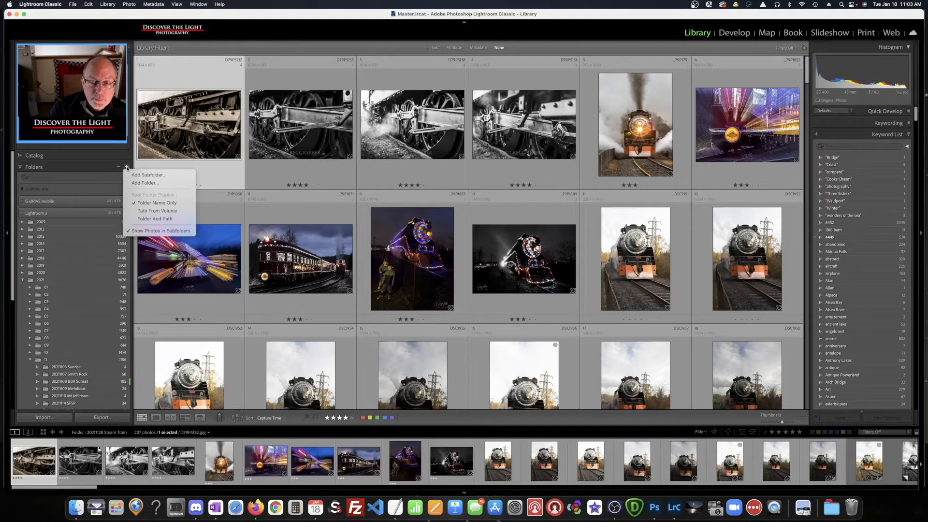
left_click(152, 231)
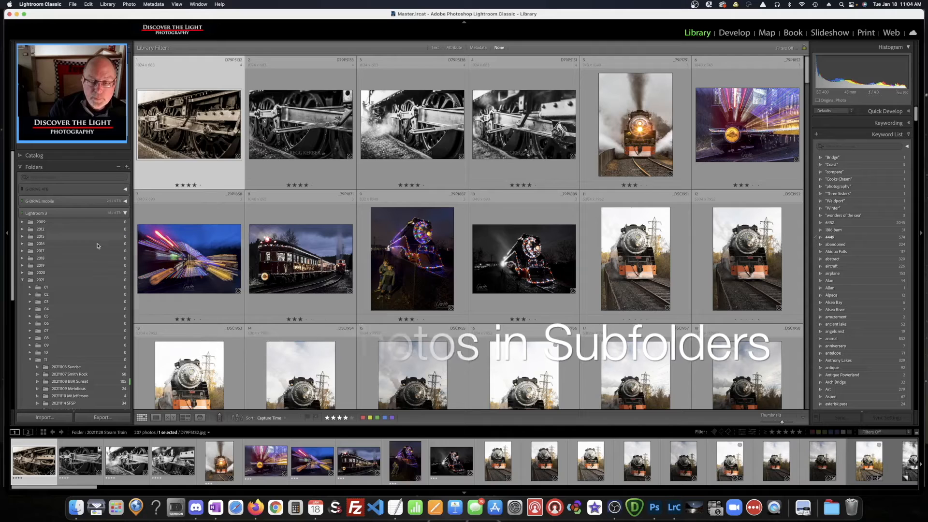
- Compare the photo counts of the parent folders and their subfolders, and turn Show Photos in Subfolders back on
scroll(80, 259, "down", 5)
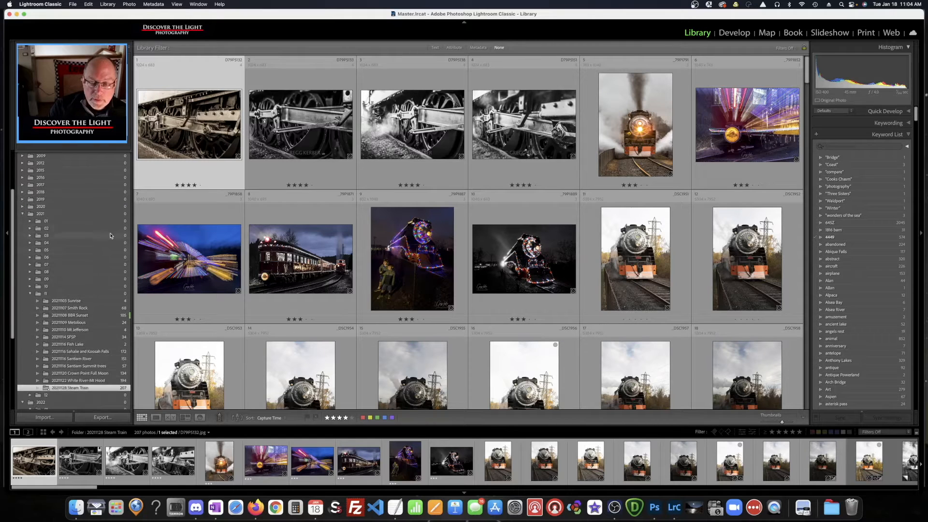
scroll(94, 227, "up", 4)
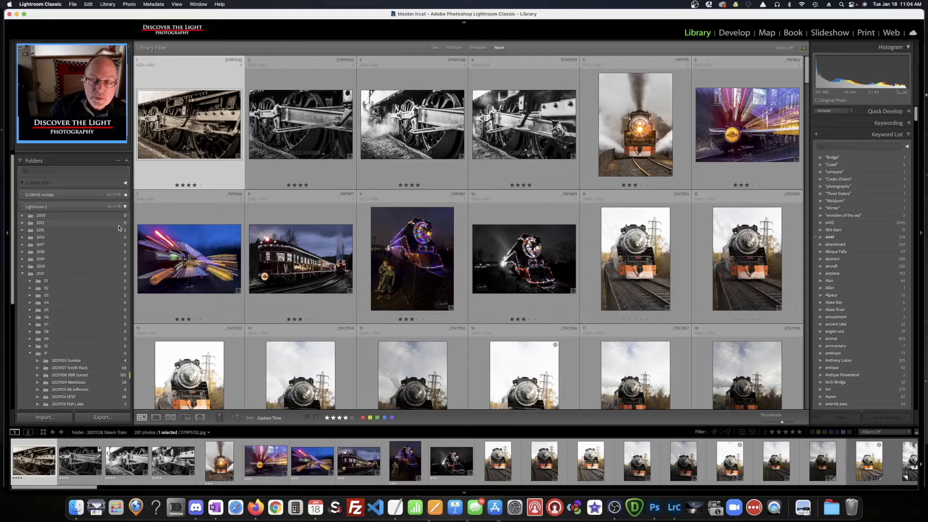
scroll(119, 227, "down", 10)
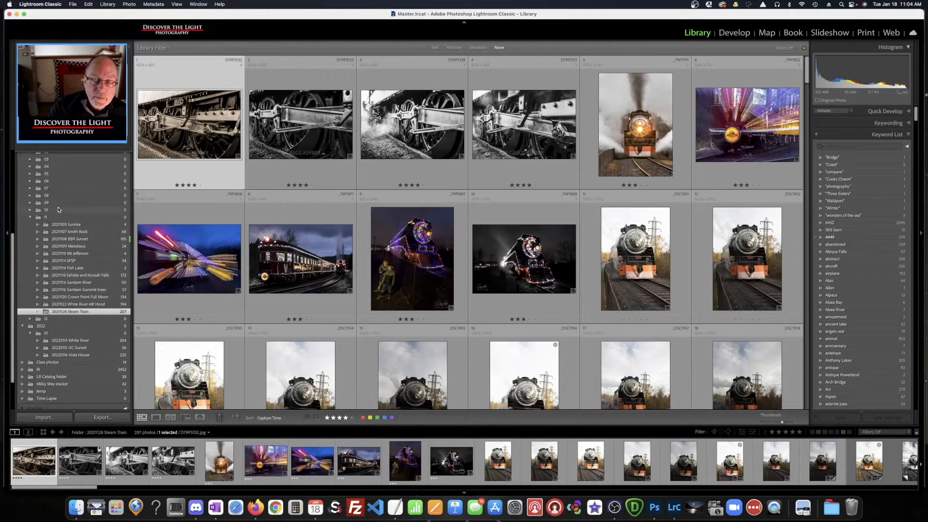
scroll(49, 206, "up", 10)
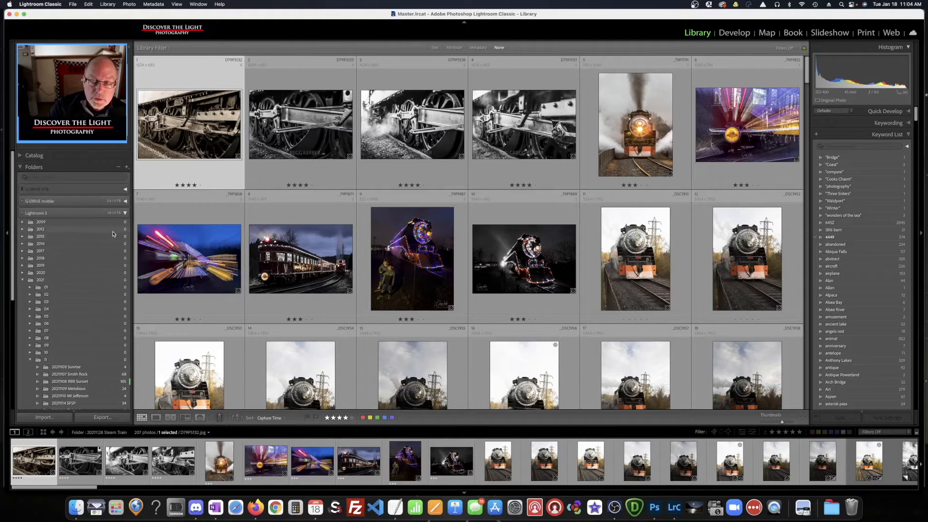
scroll(64, 289, "down", 3)
scroll(64, 289, "down", 10)
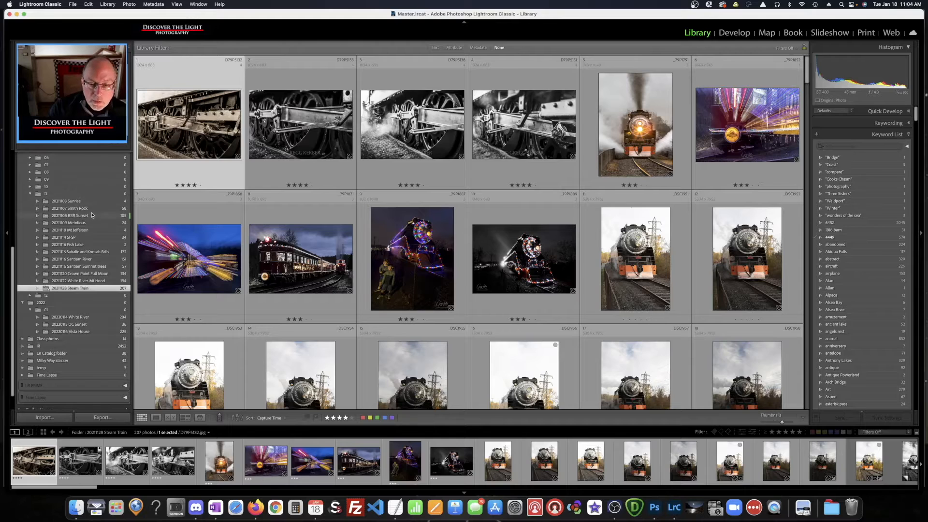
scroll(97, 201, "up", 12)
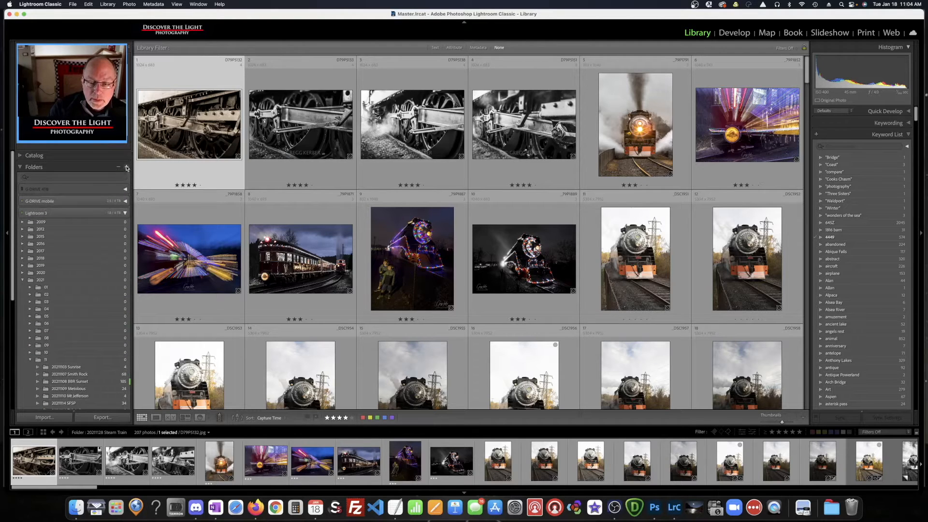
left_click(126, 167)
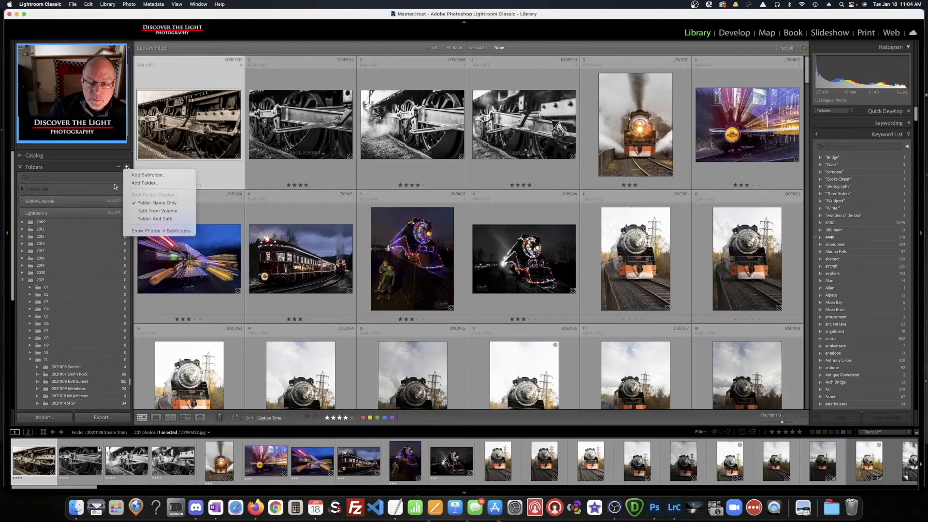
left_click(151, 231)
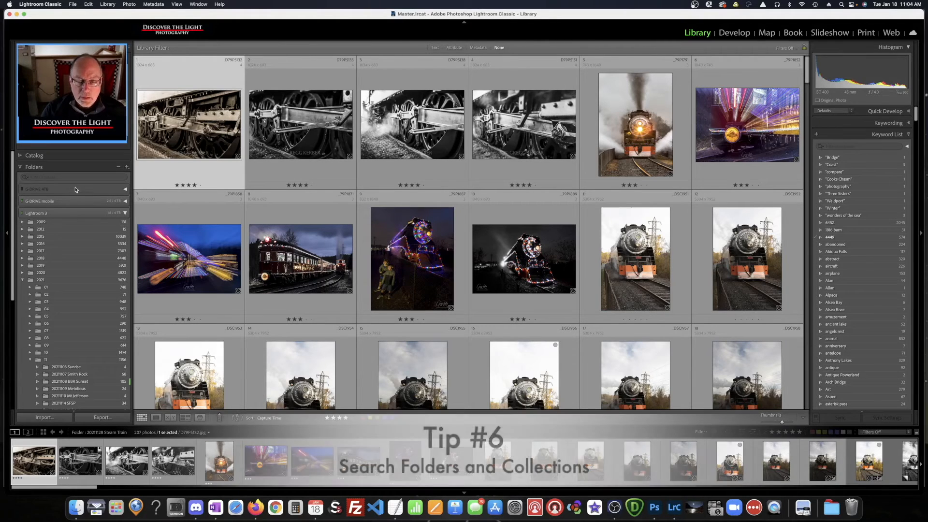
- Search the folders for "steam train", look through the matching folders on all drives, and clear the search
scroll(60, 287, "down", 10)
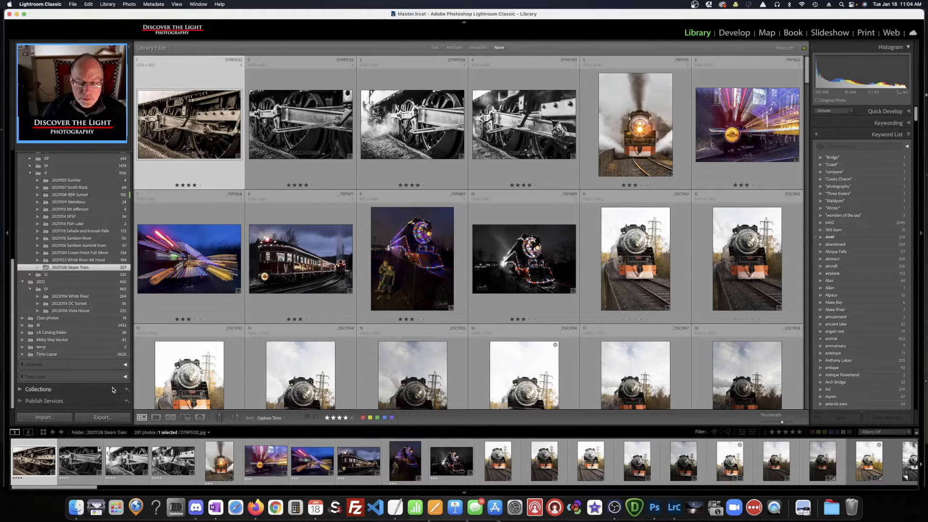
scroll(68, 212, "up", 15)
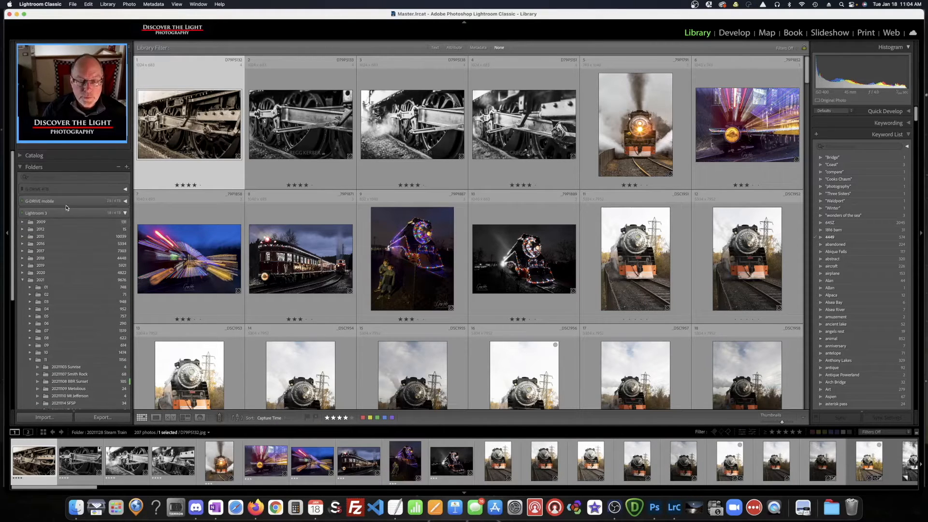
left_click(39, 178)
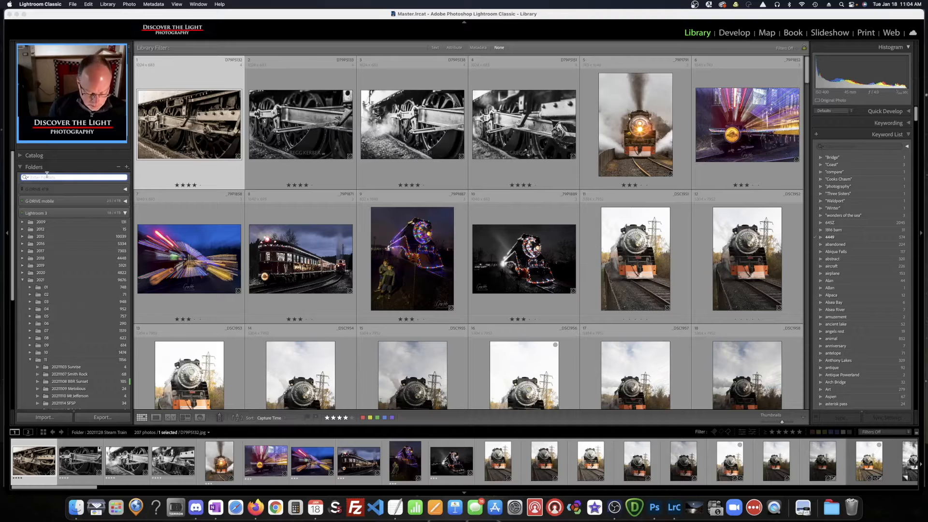
type("steam train")
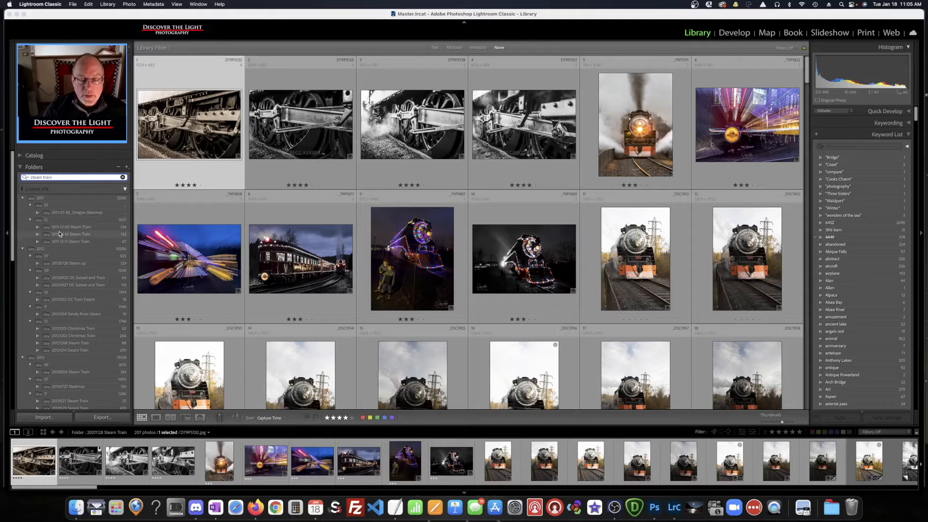
scroll(59, 234, "down", 10)
scroll(59, 234, "down", 5)
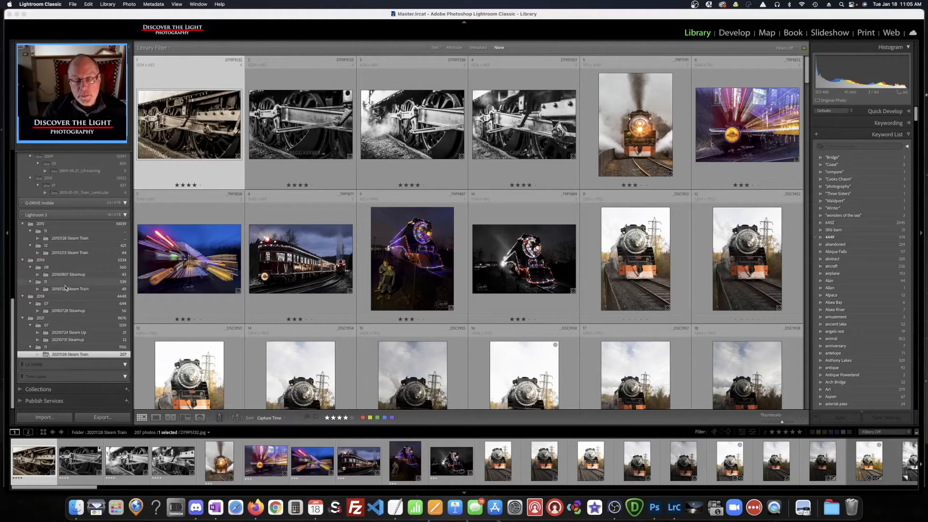
scroll(74, 286, "up", 3)
scroll(74, 286, "up", 10)
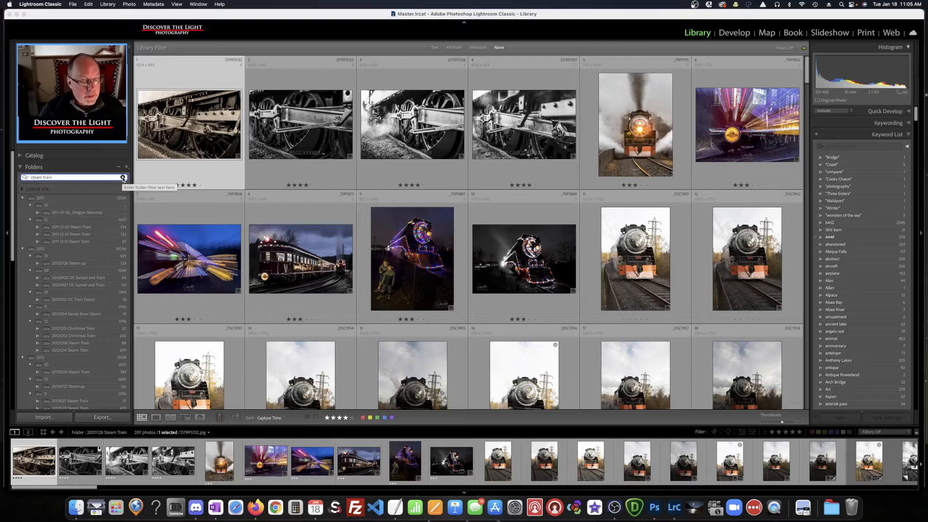
left_click(123, 178)
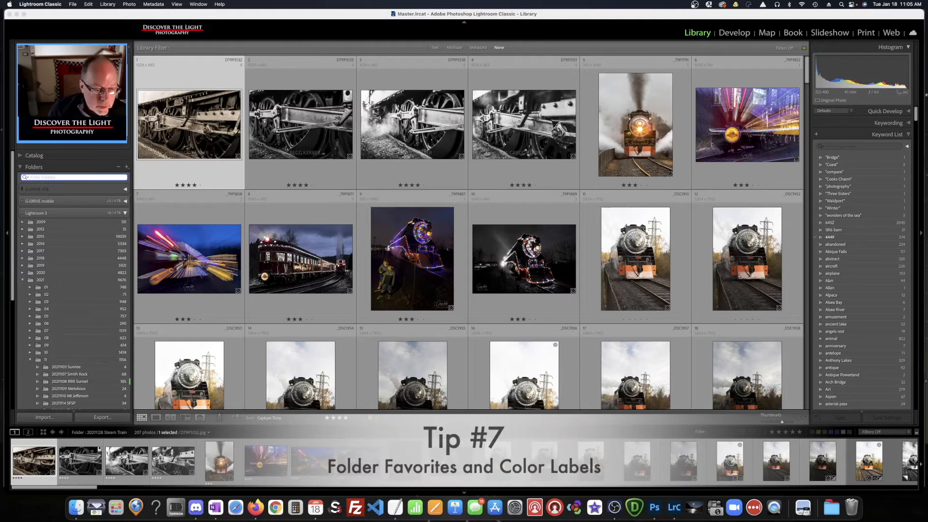
- Select the 20211116 Sahalie and Koosah Falls folder under 2021/11 and mark it as a favorite
scroll(70, 237, "down", 2)
scroll(70, 237, "down", 5)
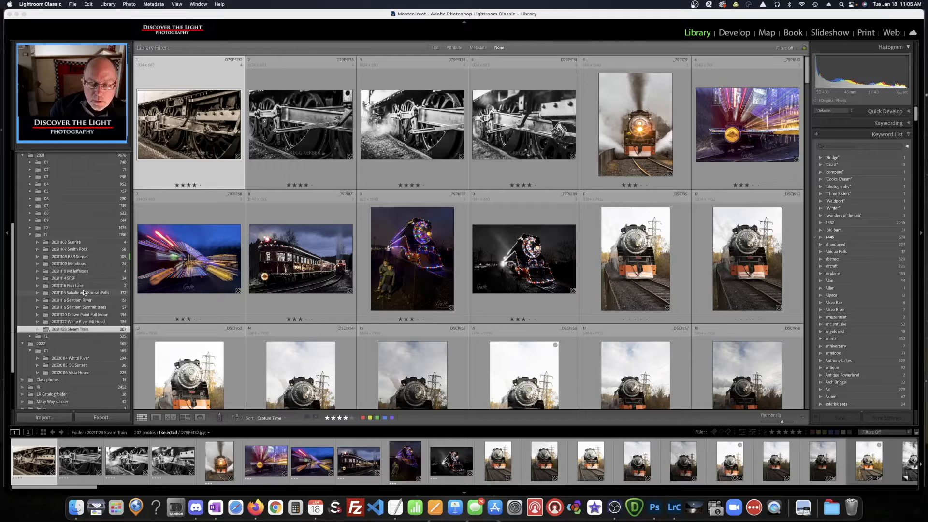
left_click(68, 294)
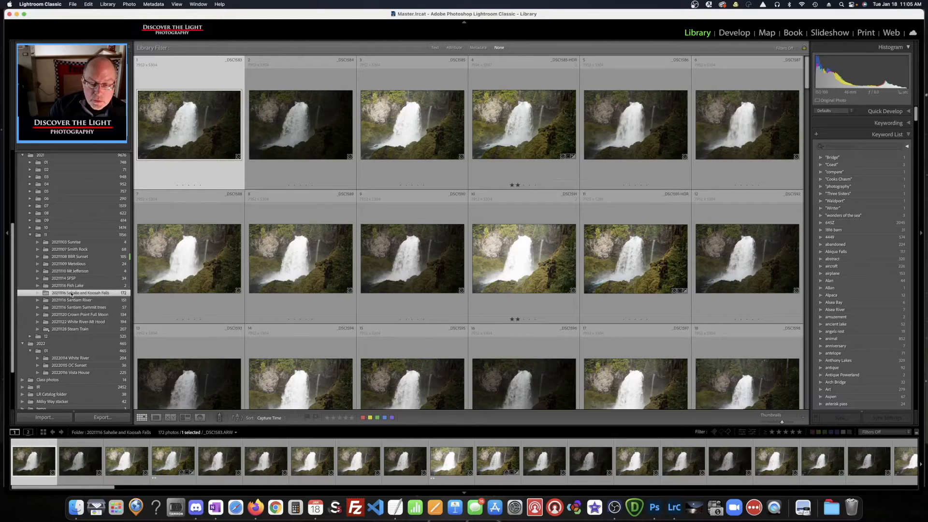
scroll(167, 256, "down", 2)
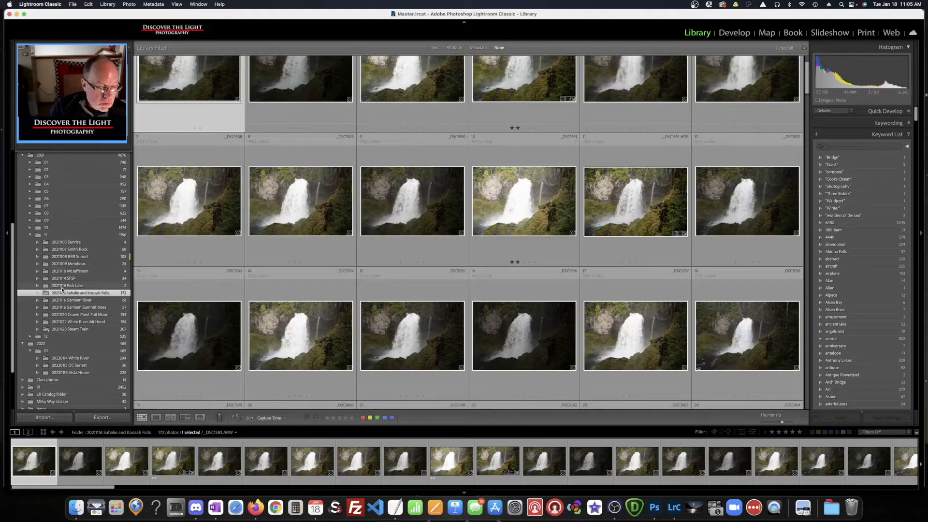
right_click(76, 294)
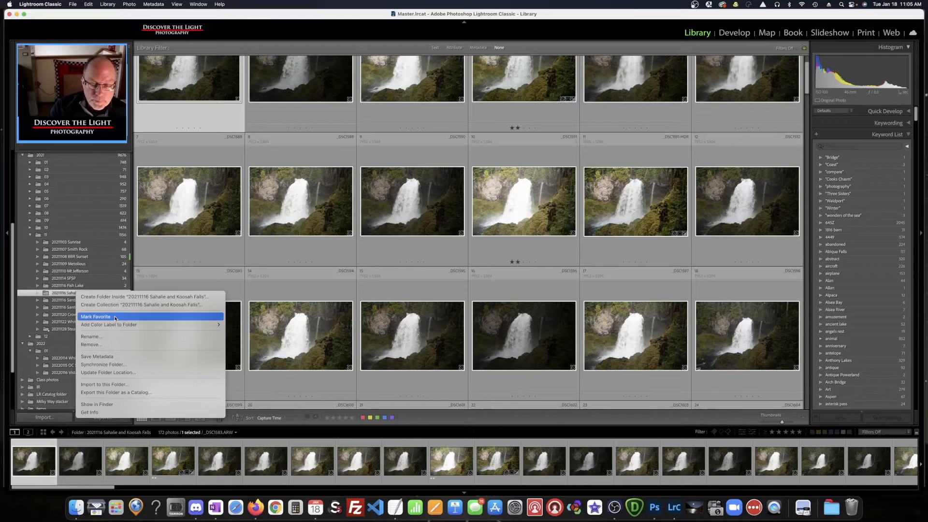
left_click(114, 318)
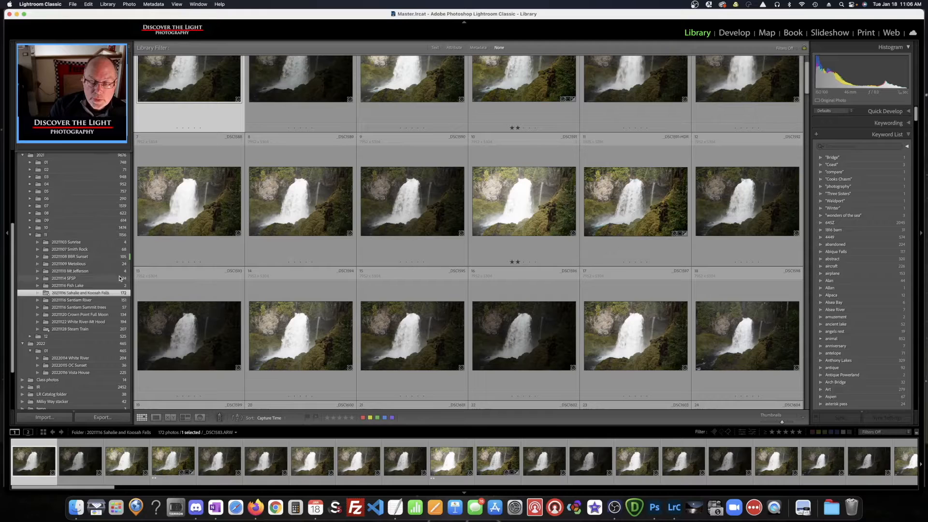
- Add a blue color label to the 20211116 Sahalie and Koosah Falls folder
scroll(117, 276, "down", 3)
scroll(116, 274, "up", 1)
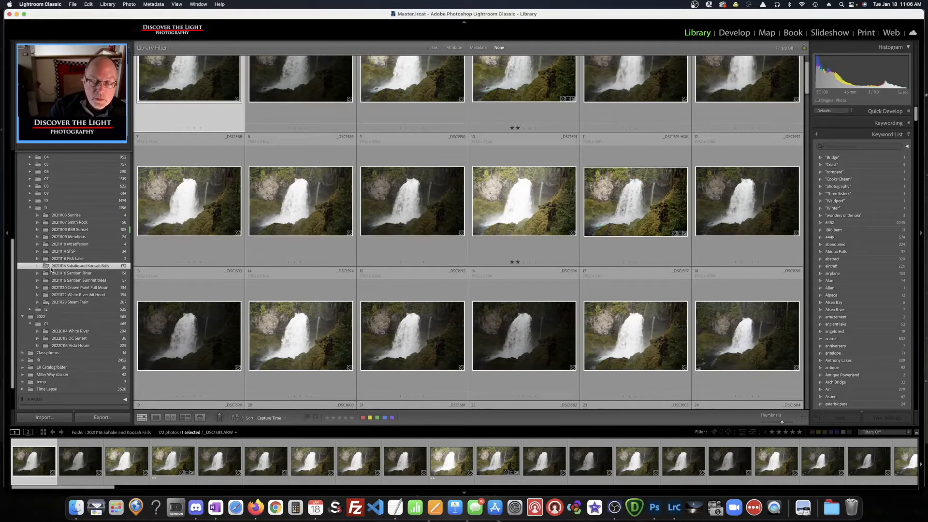
right_click(76, 268)
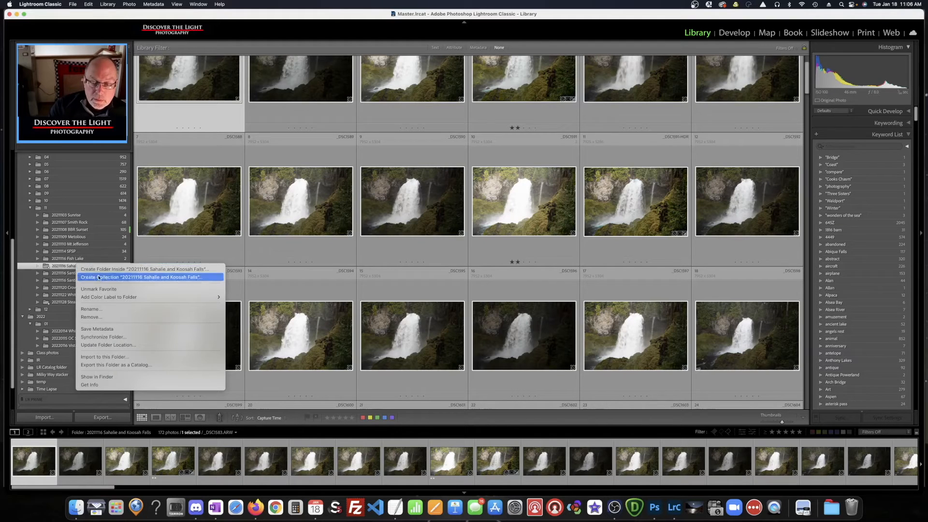
mouse_move(108, 299)
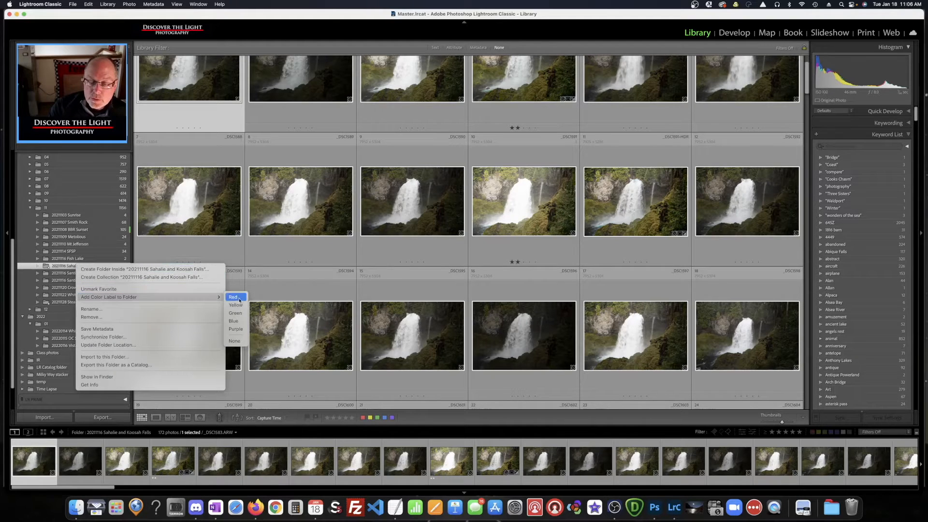
left_click(233, 321)
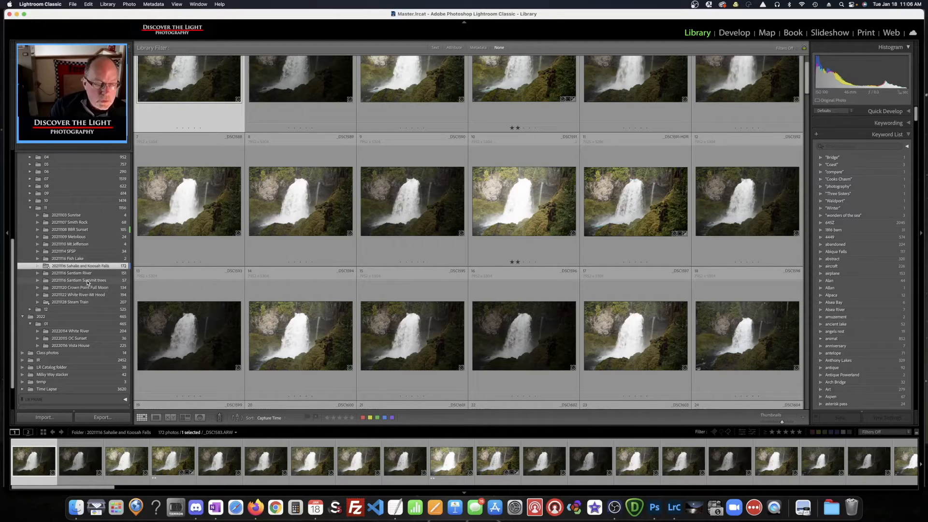
- Filter the folder list to show only Favorite Folders
scroll(88, 275, "up", 5)
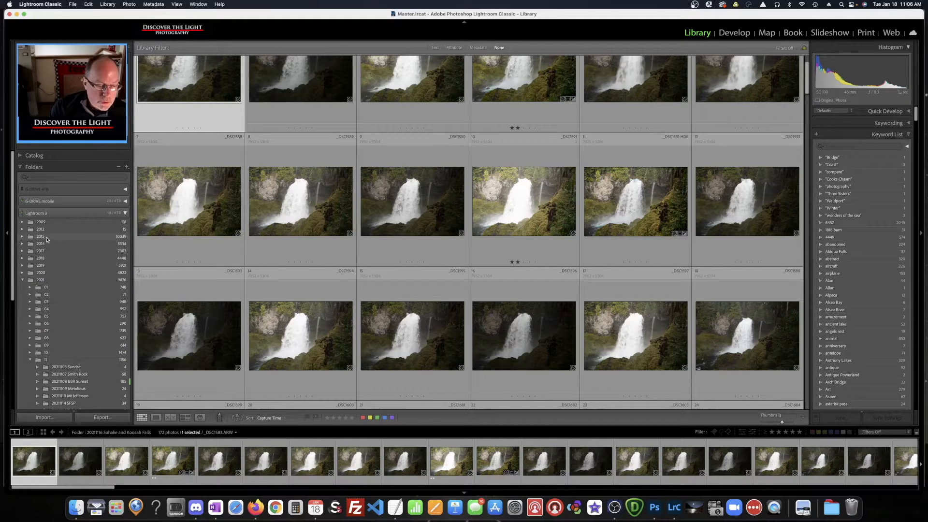
left_click(27, 178)
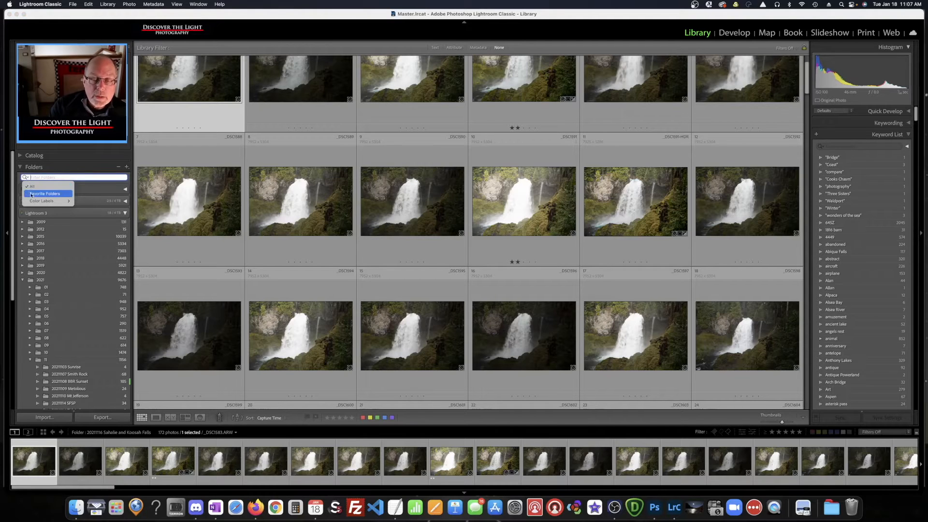
left_click(43, 193)
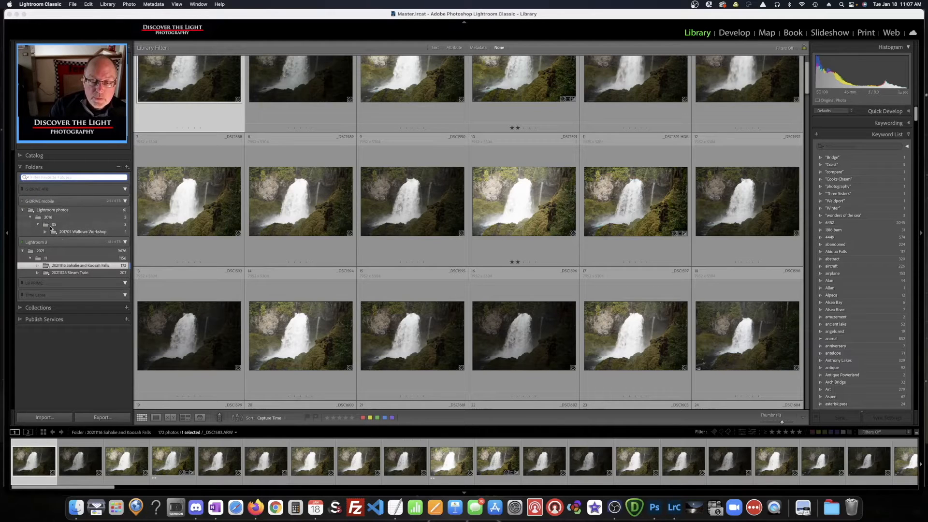
- Filter the folder list by the Blue color label, and reset the filter to show all folders
left_click(27, 178)
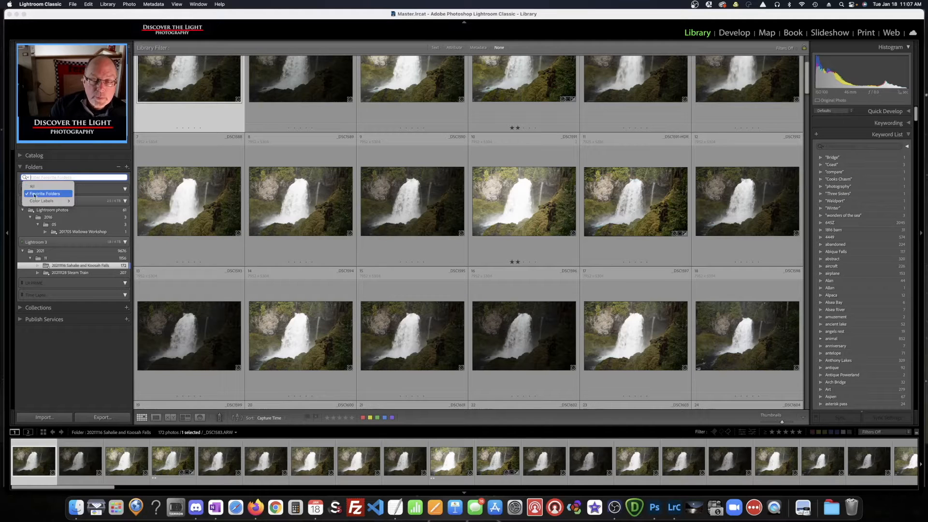
mouse_move(37, 202)
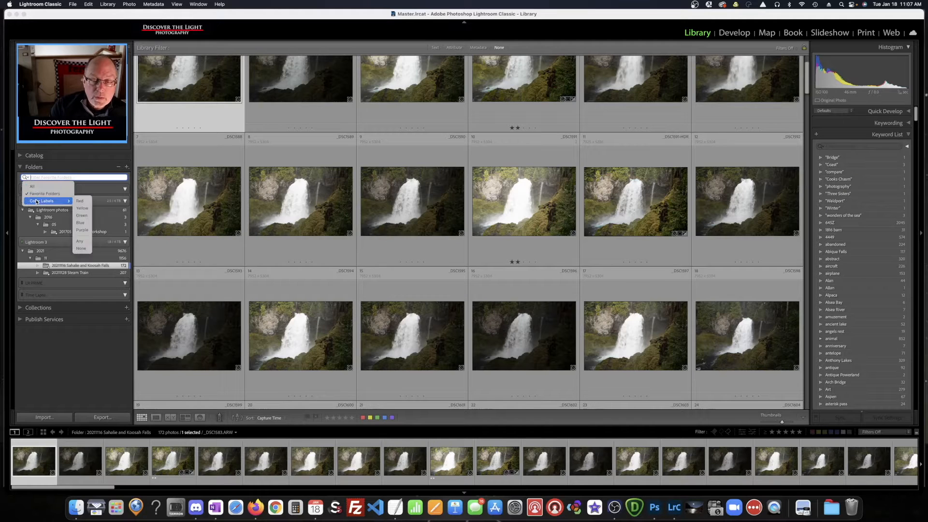
left_click(84, 223)
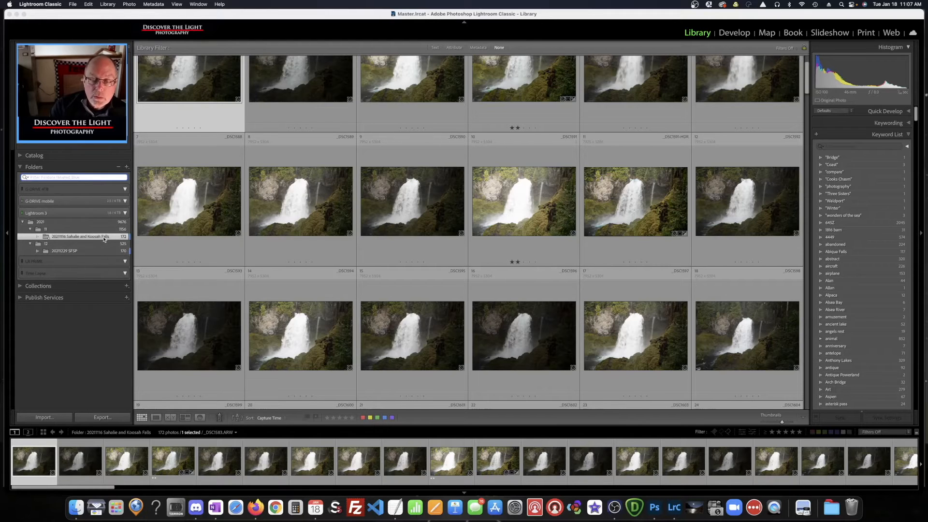
left_click(27, 178)
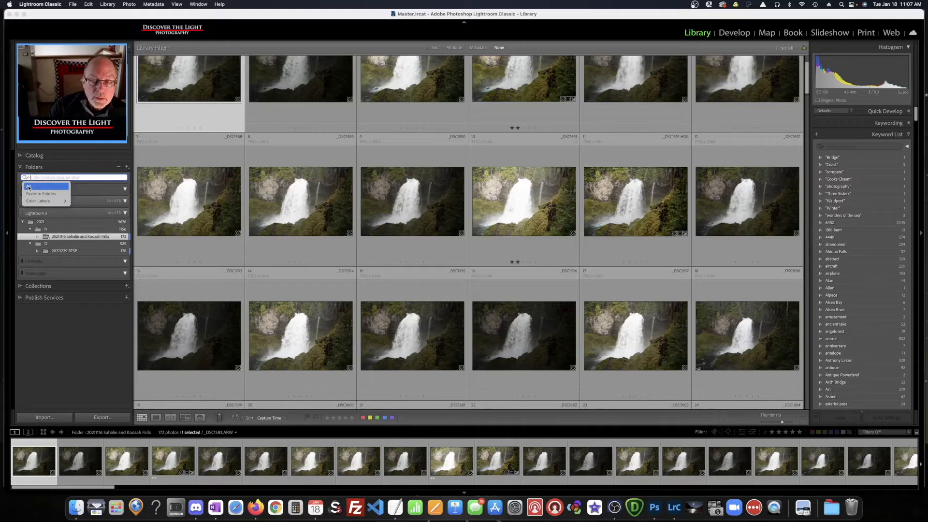
left_click(28, 188)
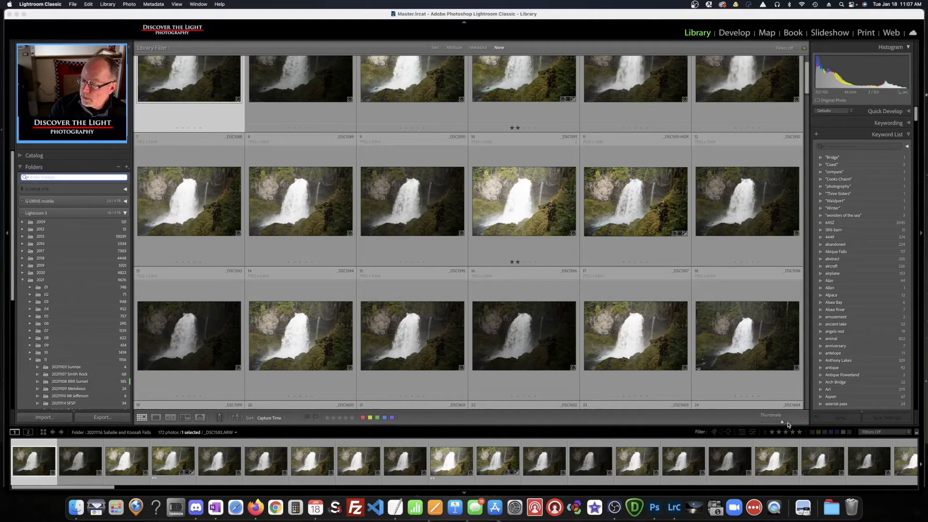
- Try smaller and larger grid thumbnails, ending with a size that fits eight photos per row
left_click_drag(782, 423, 779, 422)
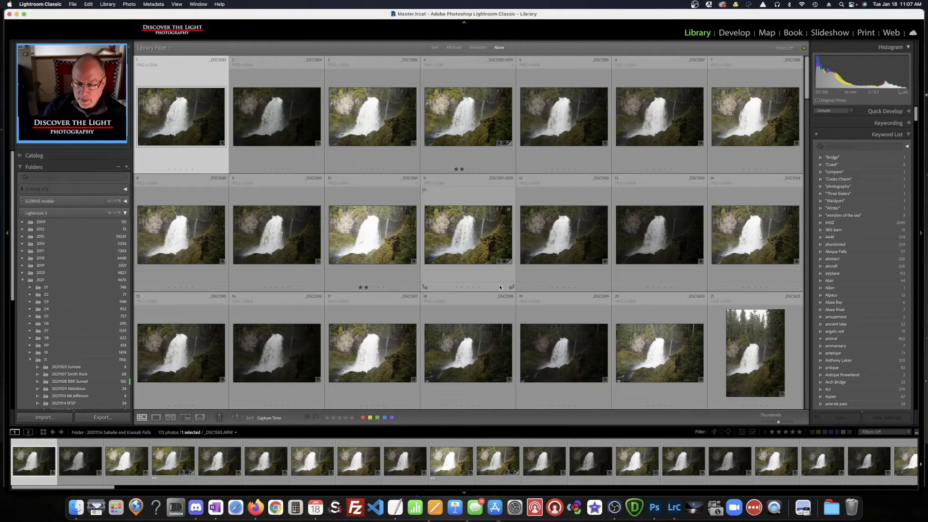
key("plus")
key("plus")
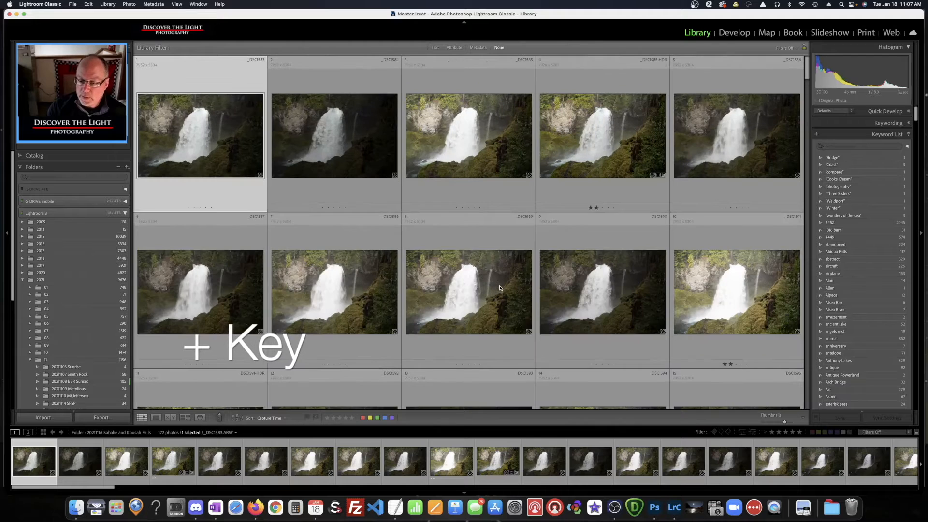
key("minus")
key("minus")
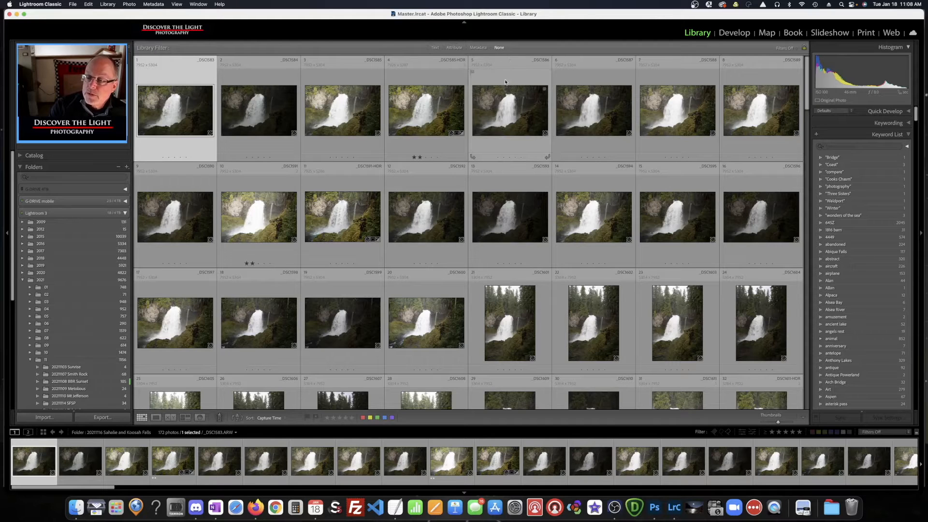
- Filter the folder's photos by attribute so that only those with a rating equal to two stars are shown
left_click(456, 48)
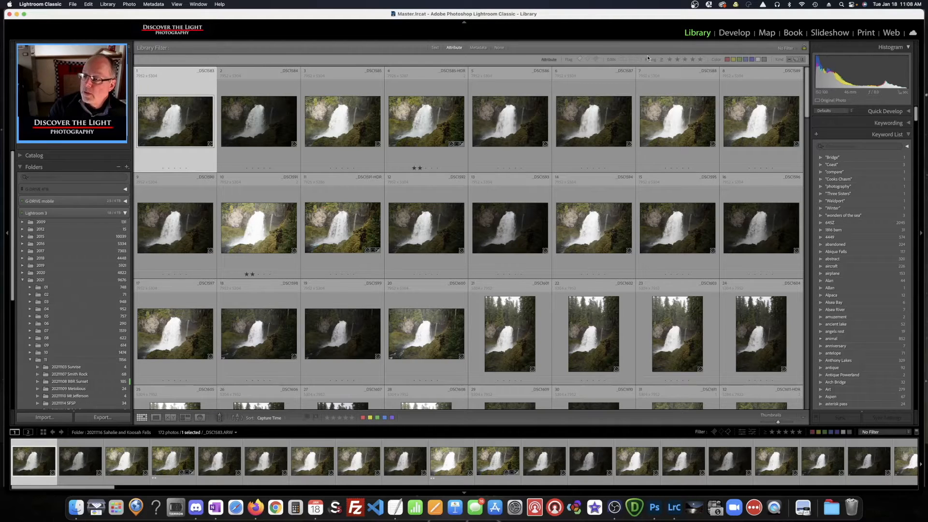
left_click(677, 59)
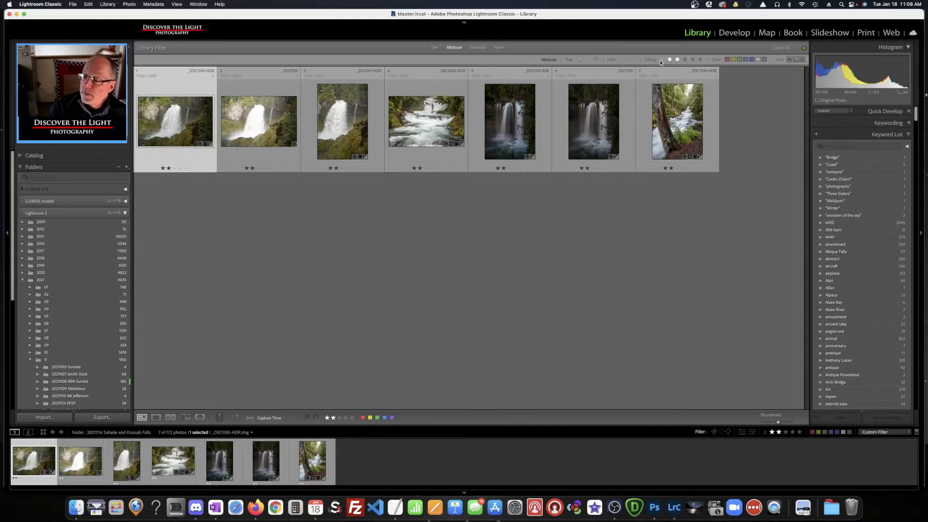
left_click(660, 62)
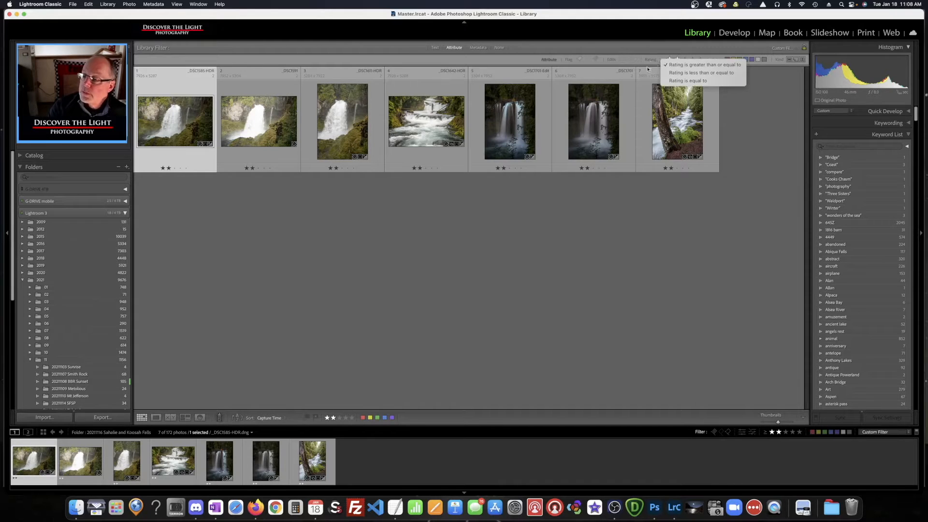
left_click(698, 81)
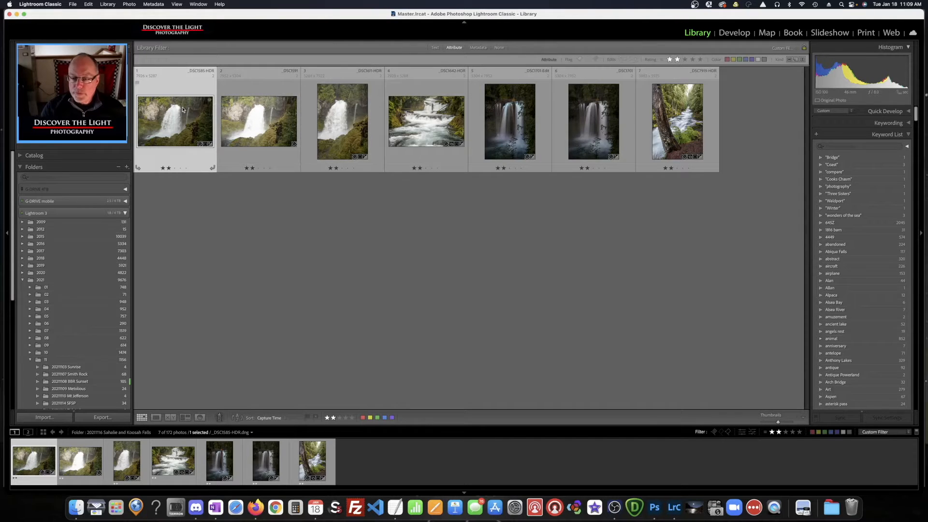
- Remove the star rating from the second filtered waterfall photo, and switch the attribute filter off and back on
left_click(258, 97)
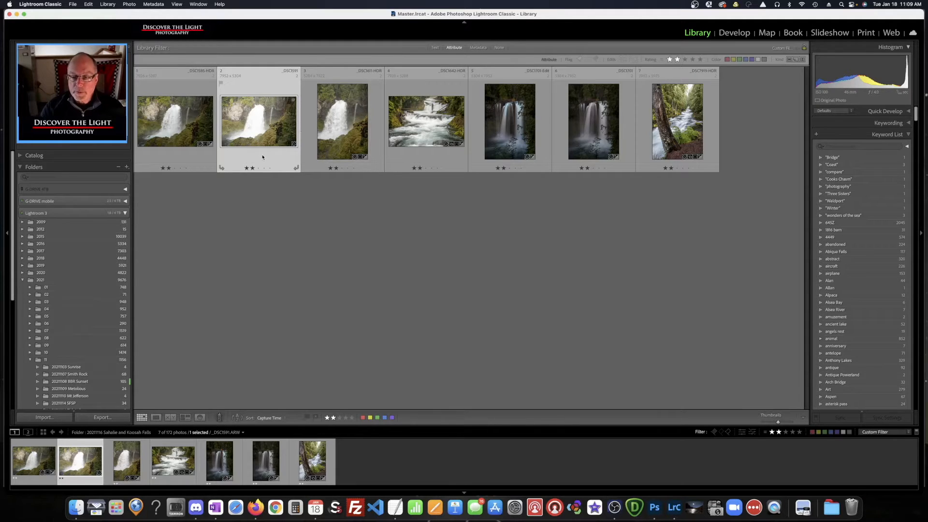
key("0")
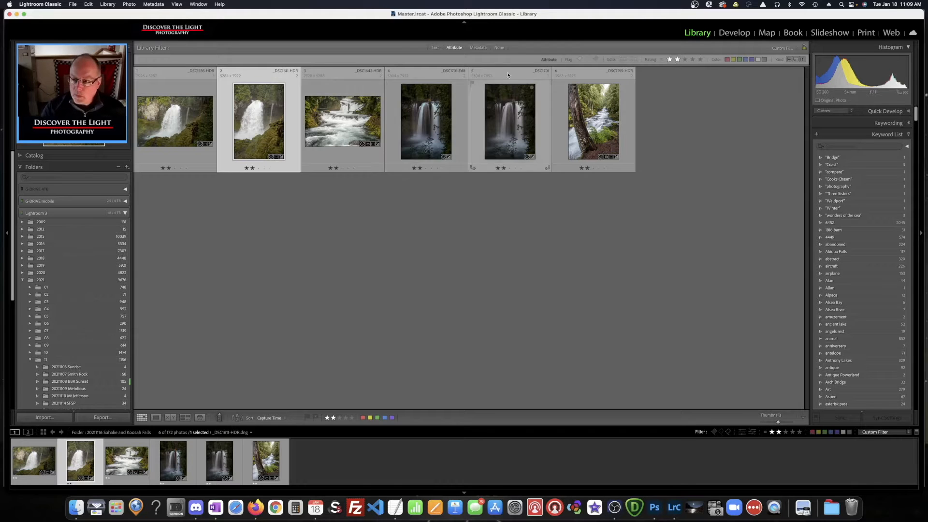
left_click(499, 48)
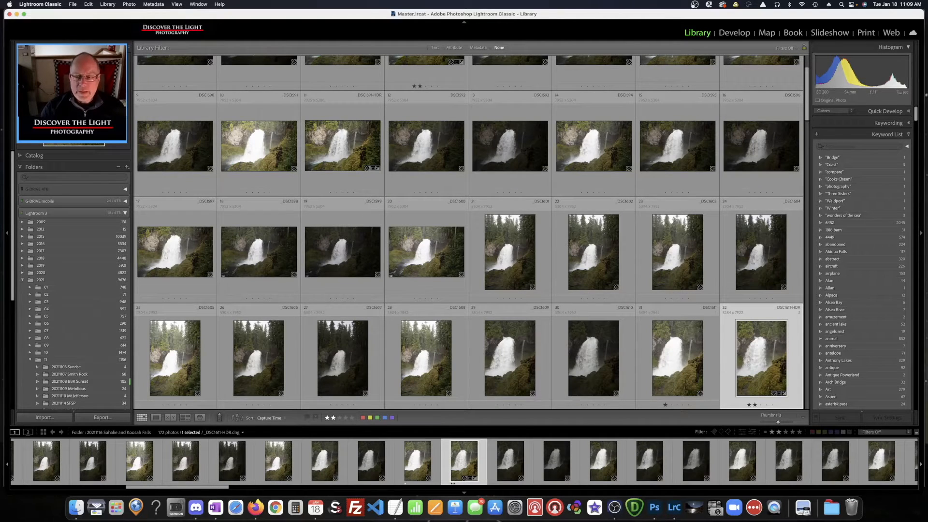
left_click(453, 48)
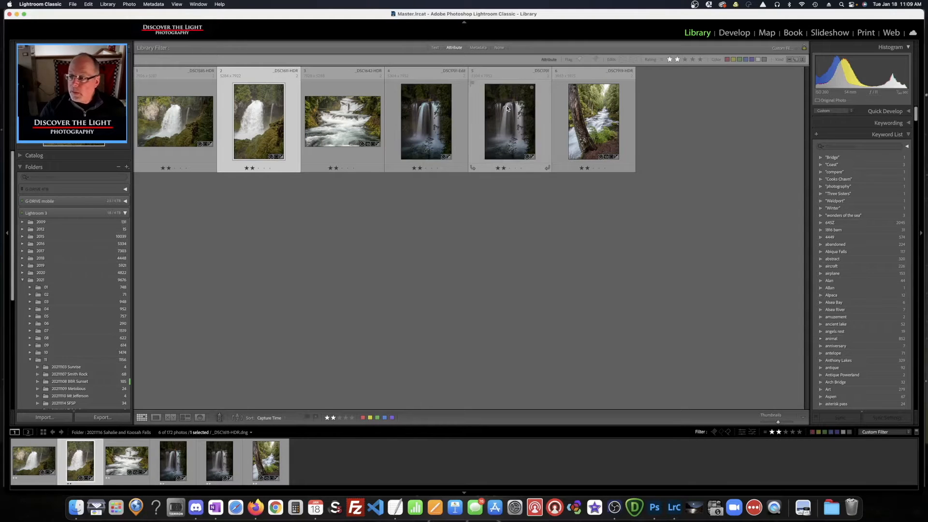
- Check the two-star photos in the 20211116 Santiam River, 20211114 SFSP and 20211116 Sahalie and Koosah Falls folders, and turn the filter off
scroll(61, 253, "down", 5)
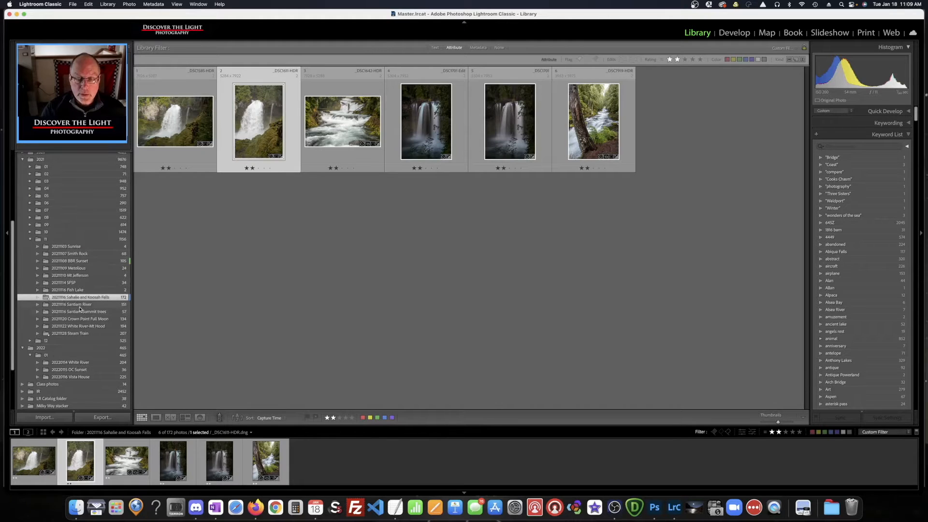
left_click(73, 304)
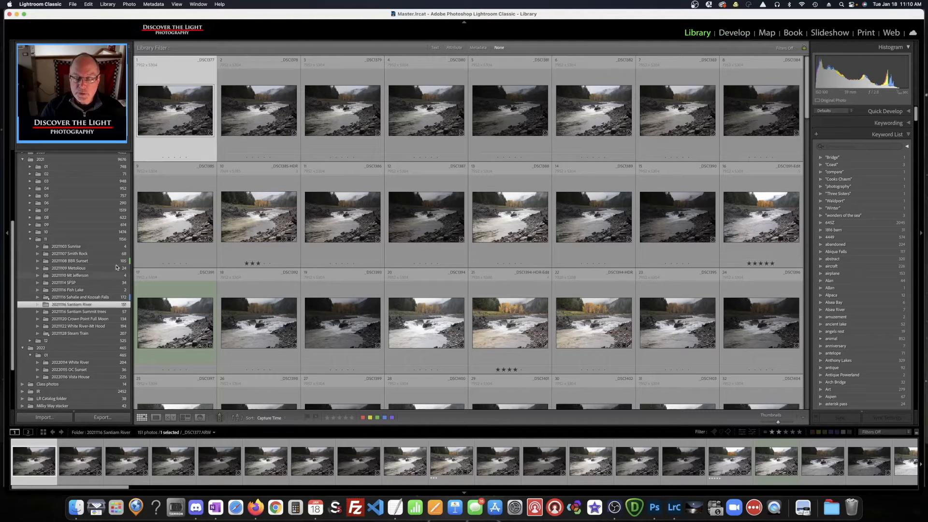
left_click(452, 48)
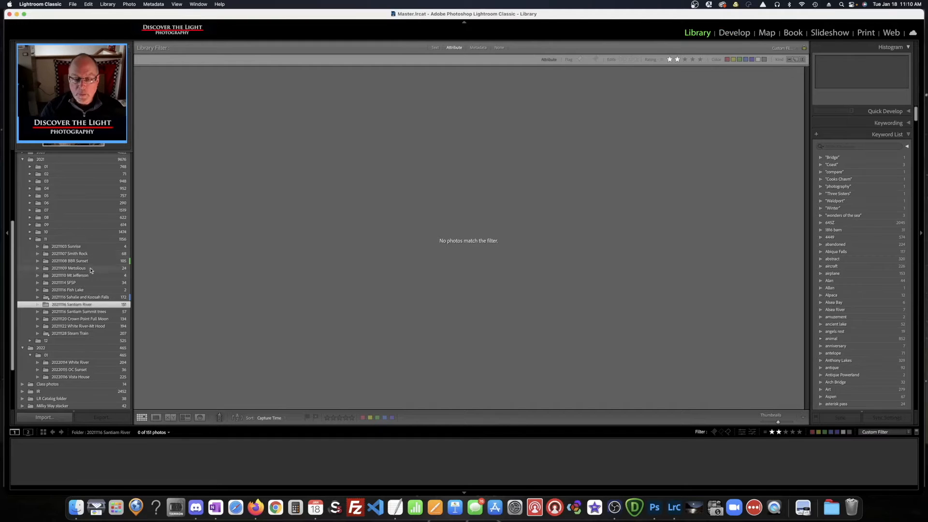
left_click(66, 298)
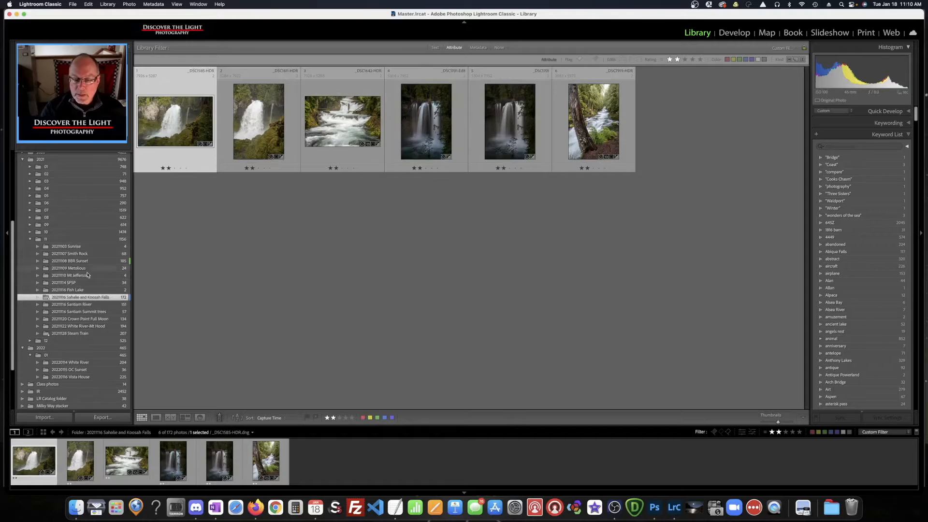
left_click(67, 283)
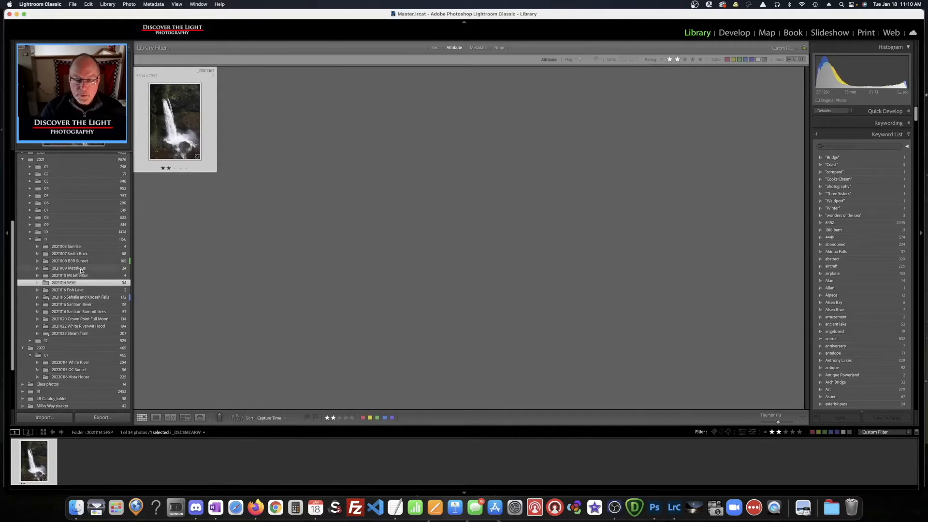
left_click(73, 297)
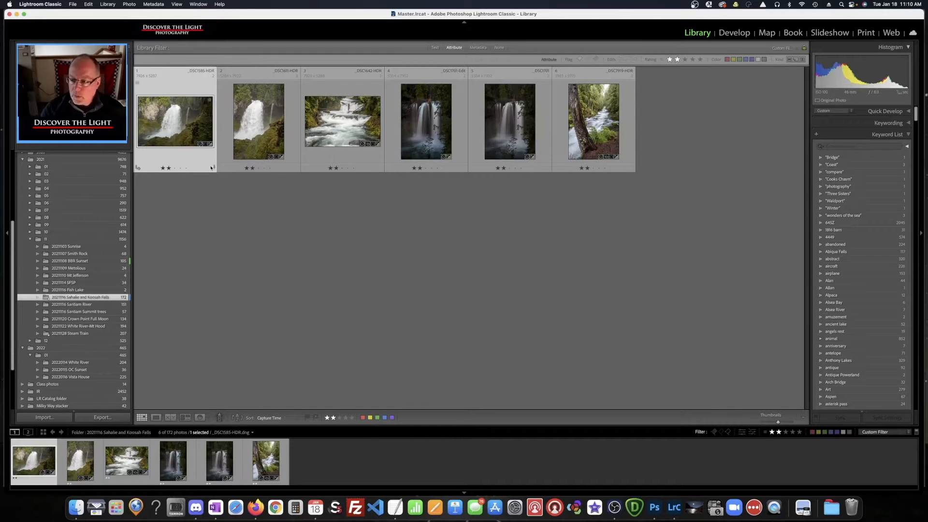
left_click(499, 48)
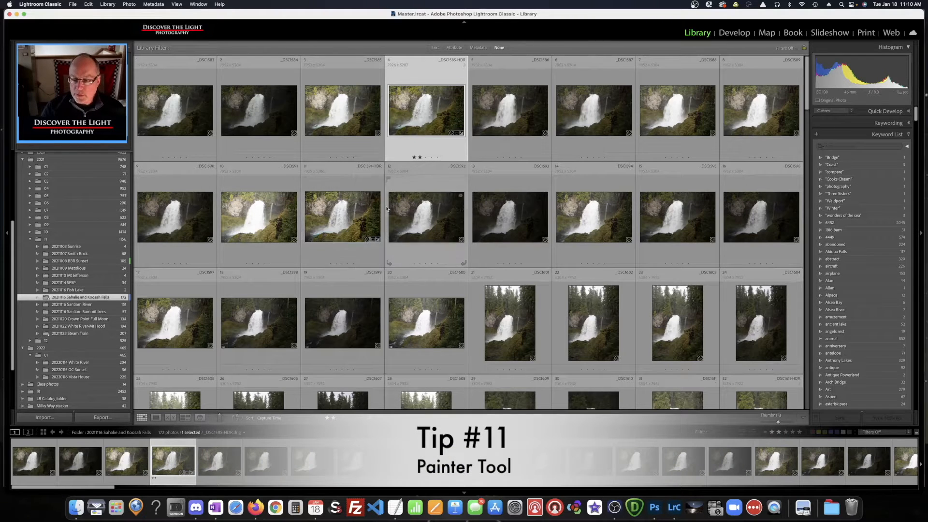
- Activate the Painter tool and set it to paint a two-star rating
scroll(383, 212, "down", 5)
scroll(384, 213, "down", 5)
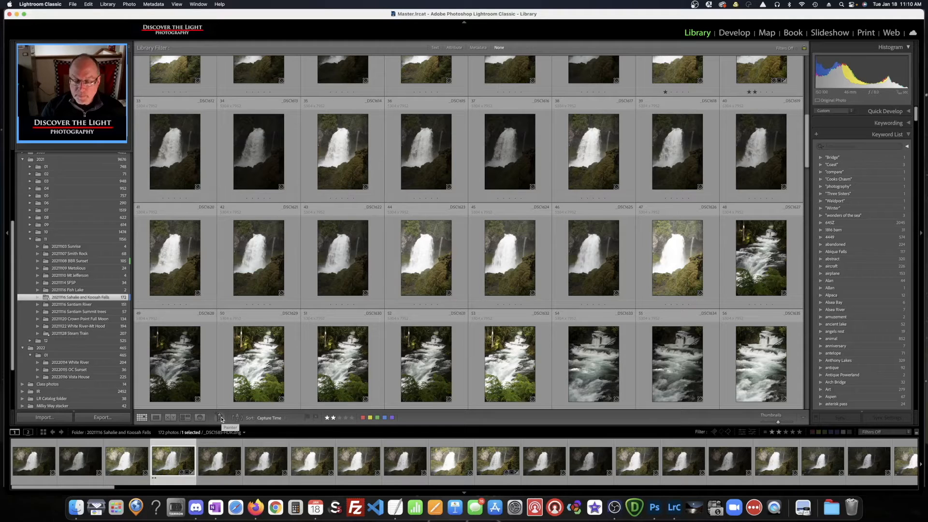
left_click(221, 418)
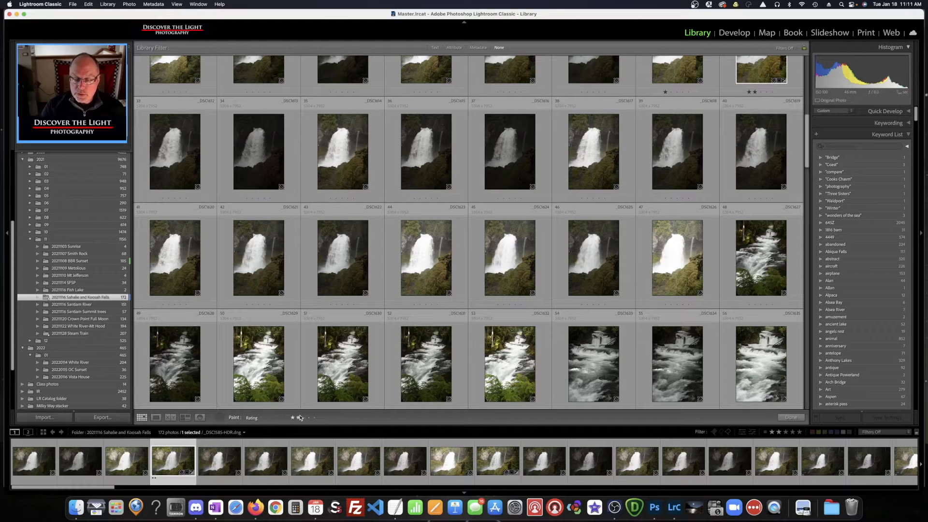
left_click(256, 418)
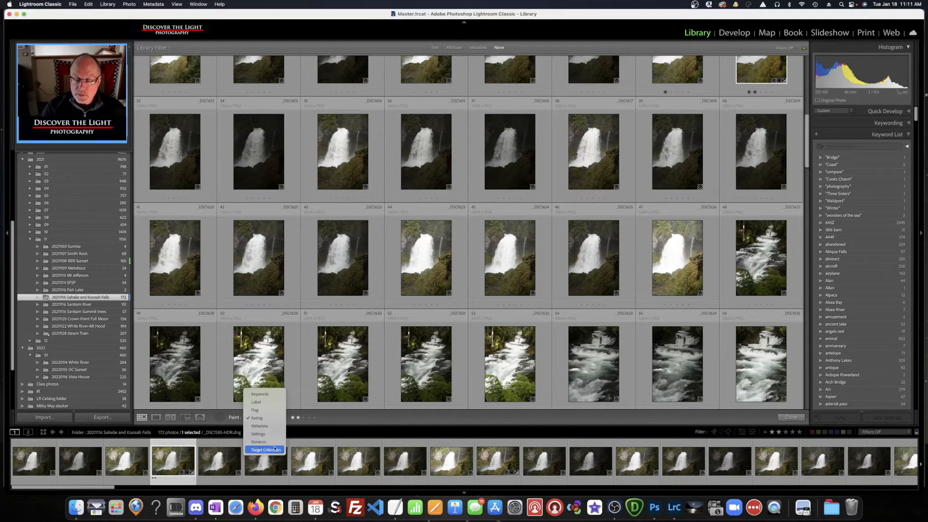
left_click(262, 418)
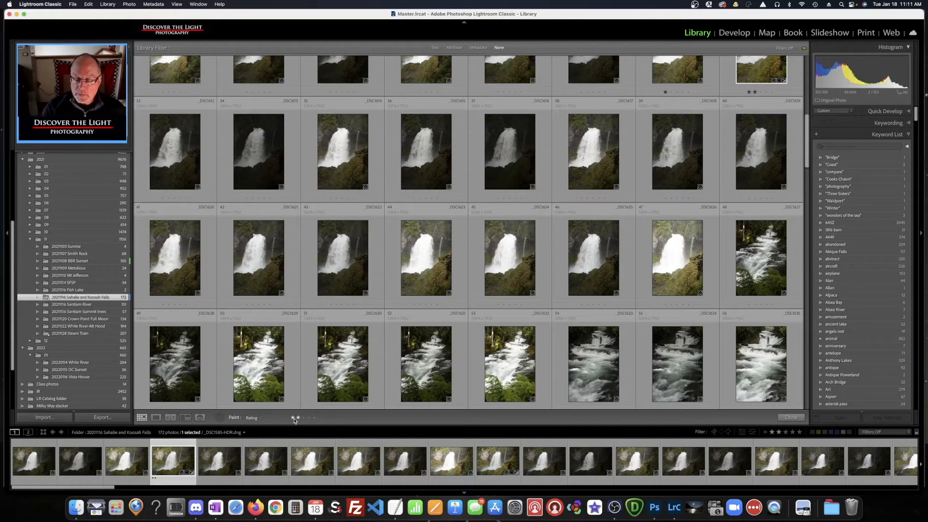
left_click(310, 418)
left_click(298, 418)
left_click(292, 419)
left_click(298, 419)
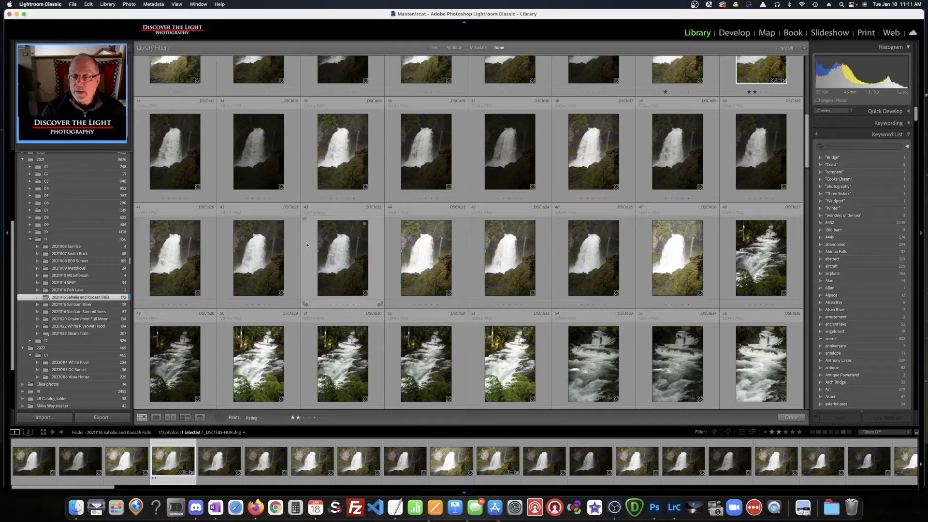
- Paint the two-star rating onto photos 43, 51 and 53, and across the row of river photos 57 through 64
left_click(343, 254)
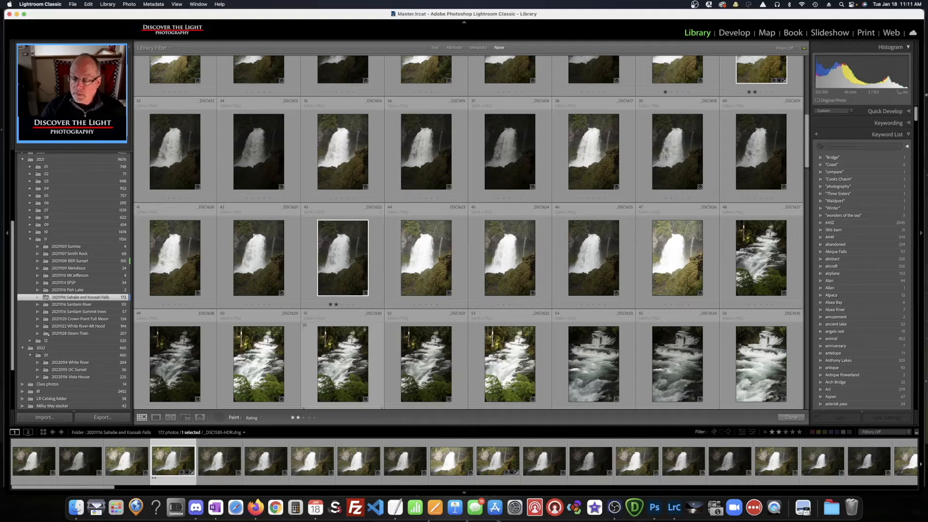
left_click(348, 356)
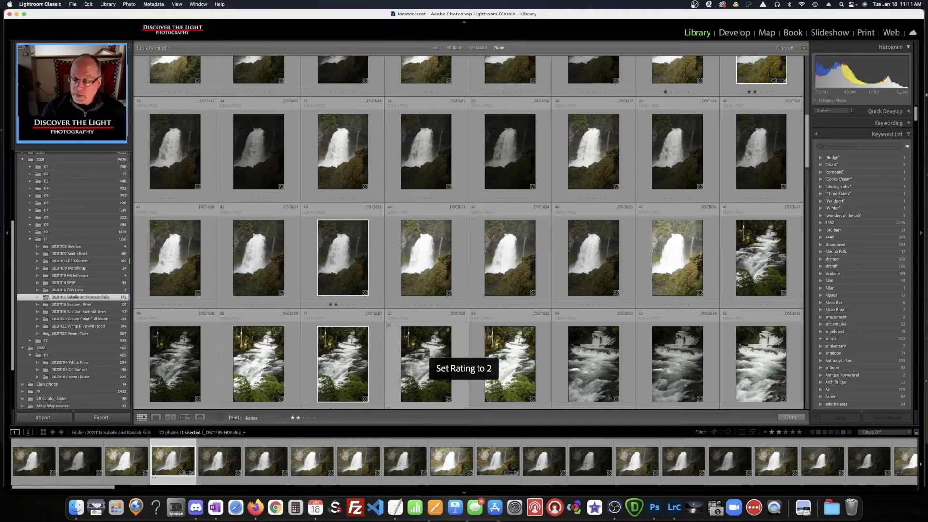
left_click(508, 351)
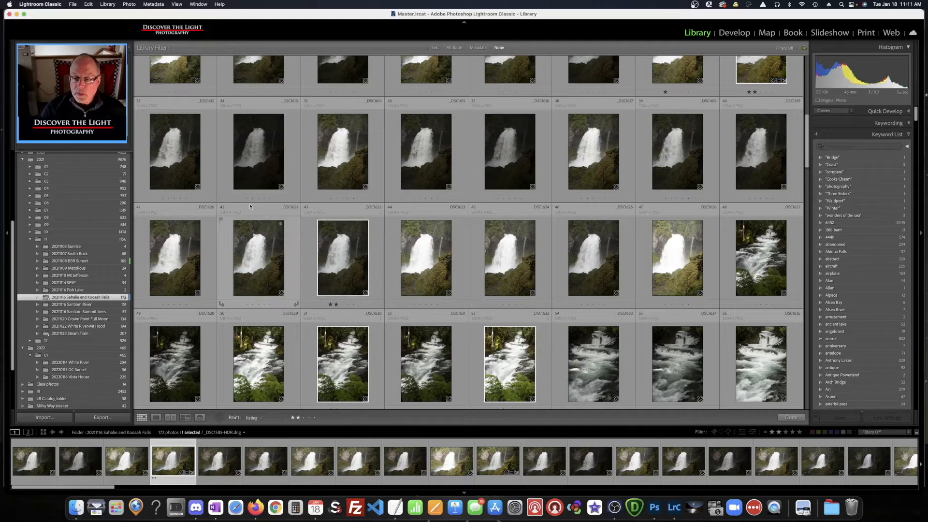
scroll(238, 277, "down", 2)
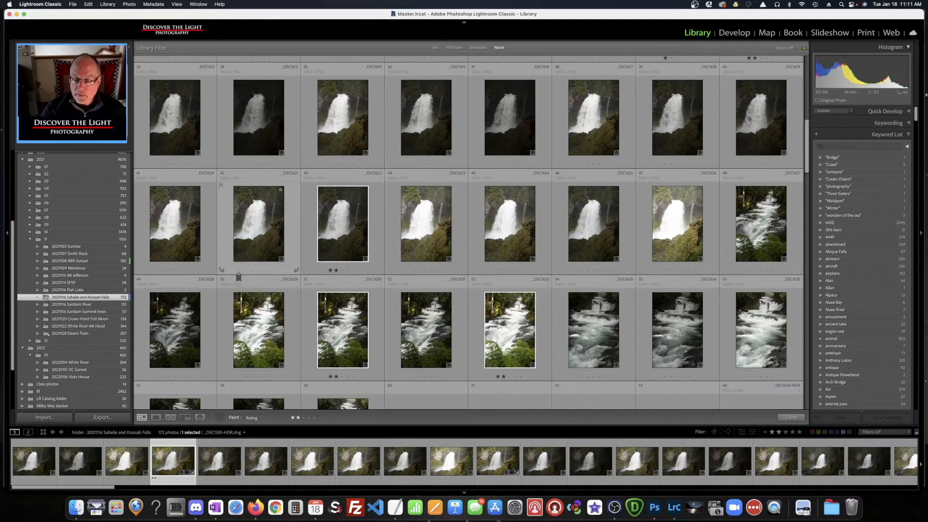
scroll(238, 276, "down", 5)
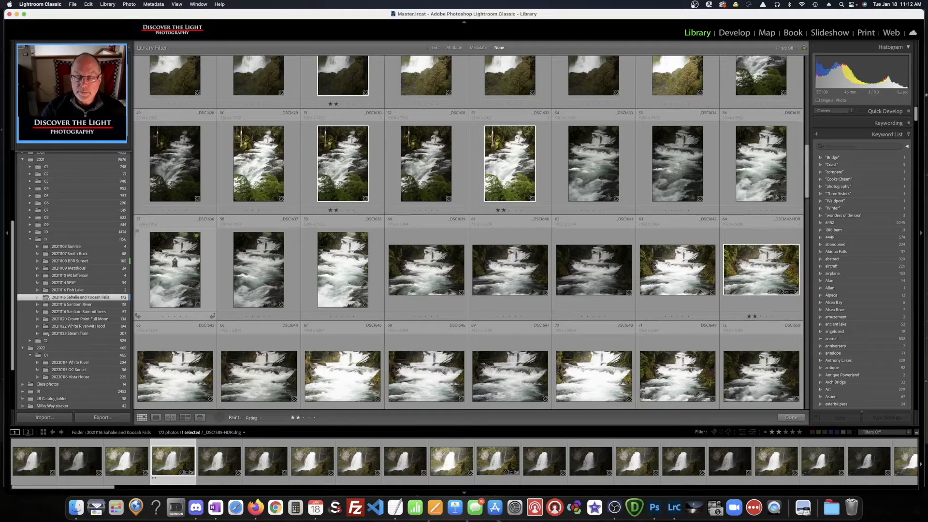
left_click(175, 261)
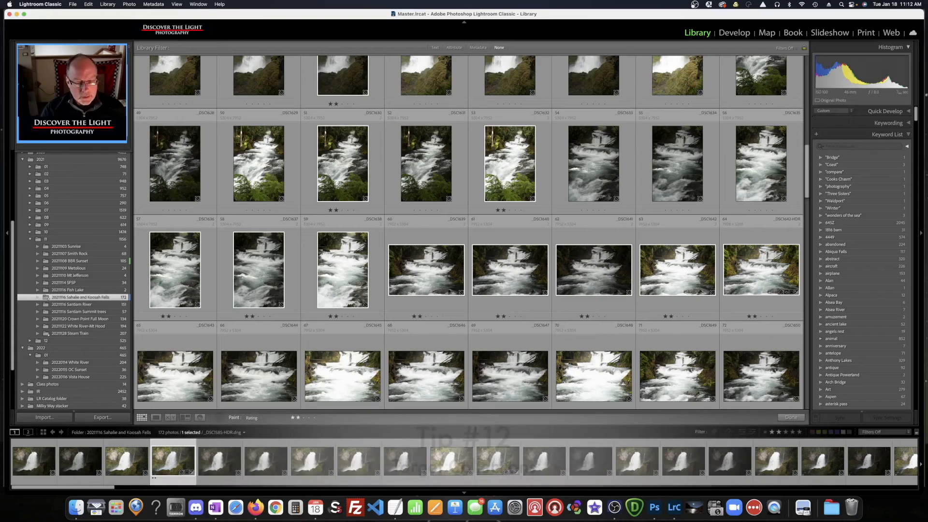
scroll(82, 285, "down", 5)
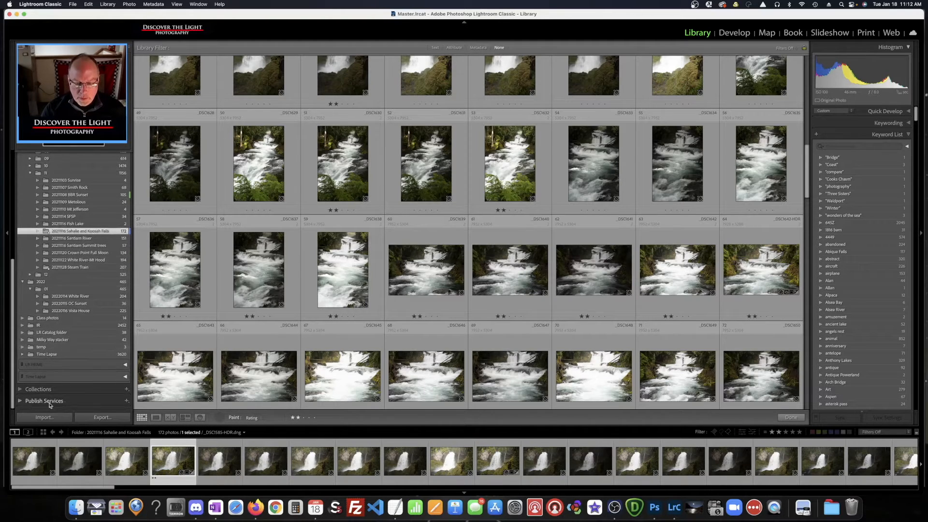
- Create a collection named "Test for target" that includes the selected photos and is set as the target collection
left_click(80, 391)
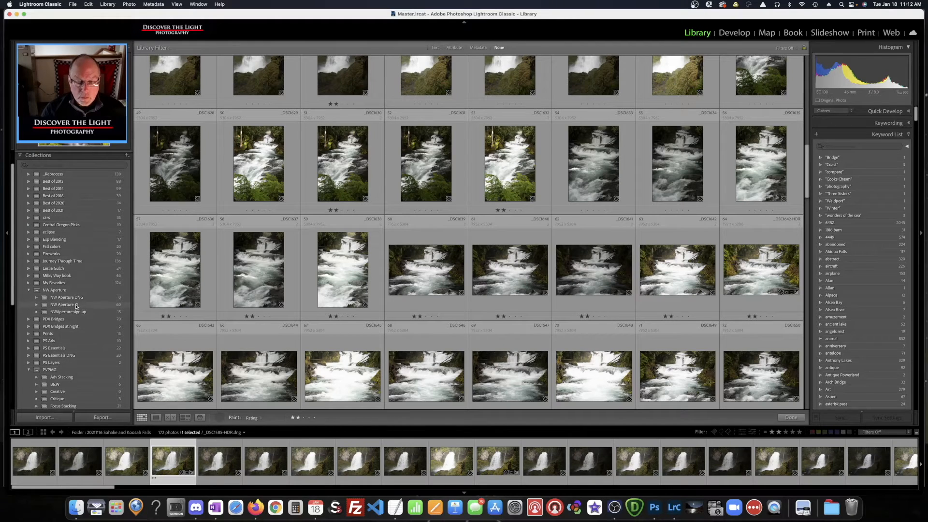
scroll(75, 306, "down", 2)
scroll(75, 306, "down", 4)
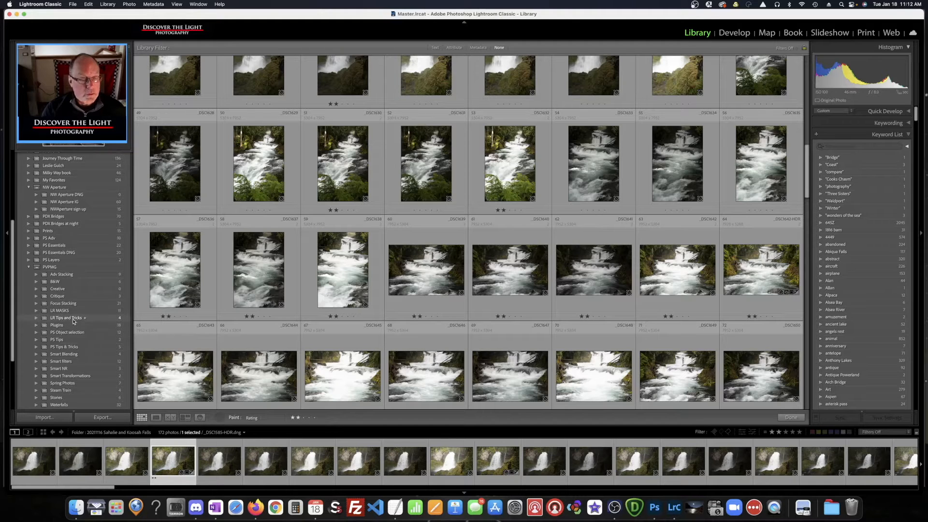
scroll(58, 290, "up", 5)
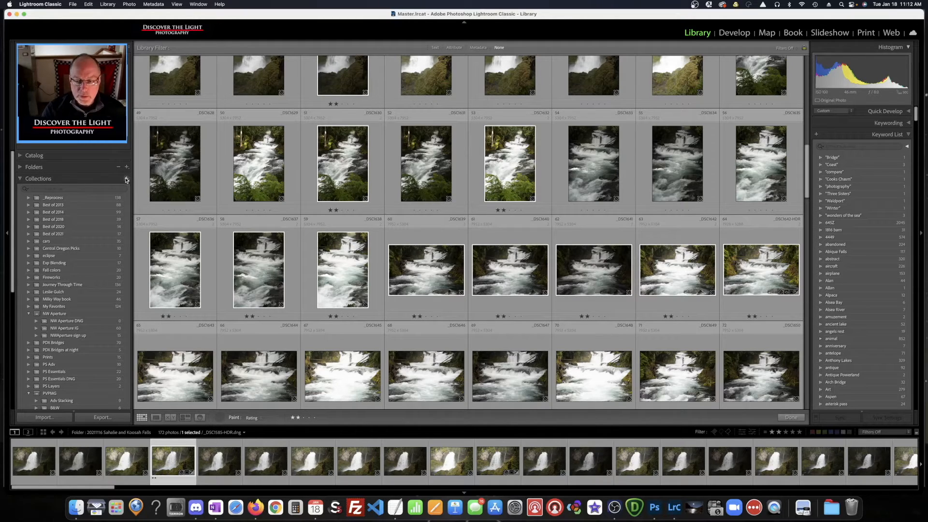
left_click(126, 180)
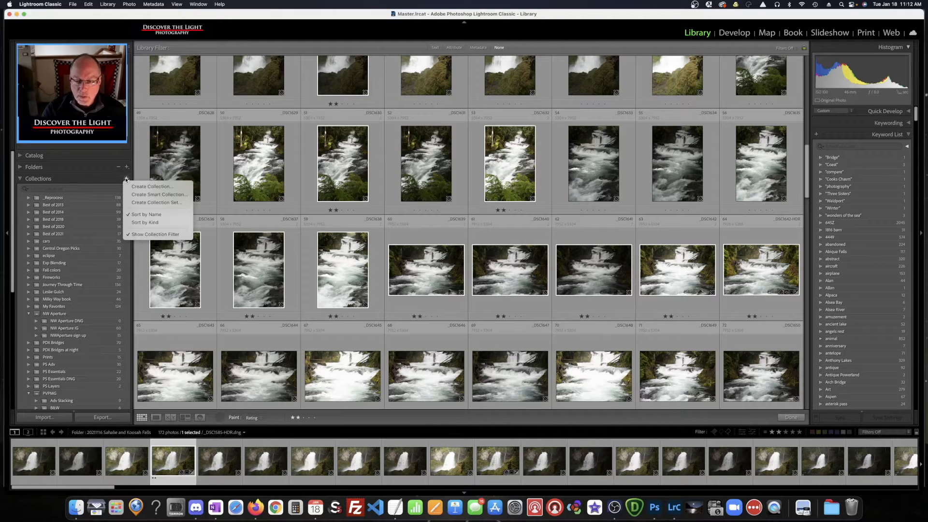
left_click(150, 186)
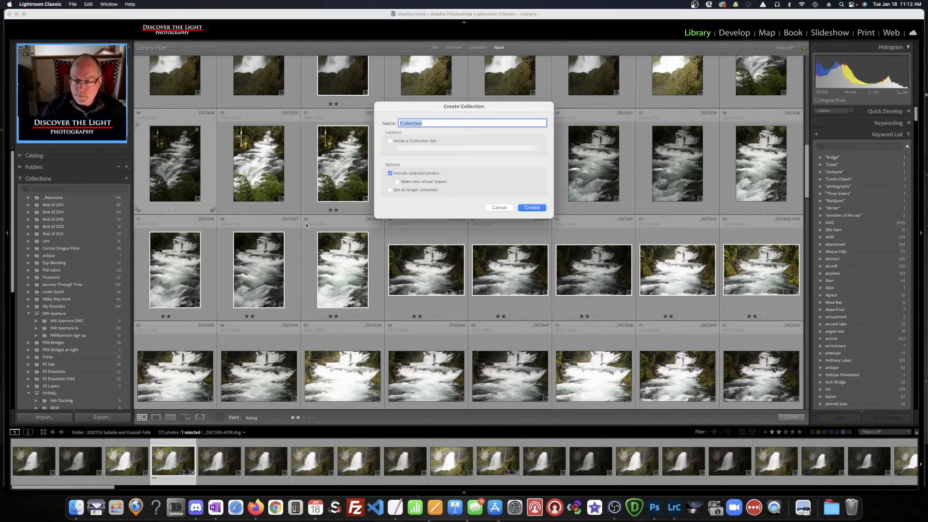
left_click(389, 191)
left_click_drag(425, 124, 393, 121)
type("Test")
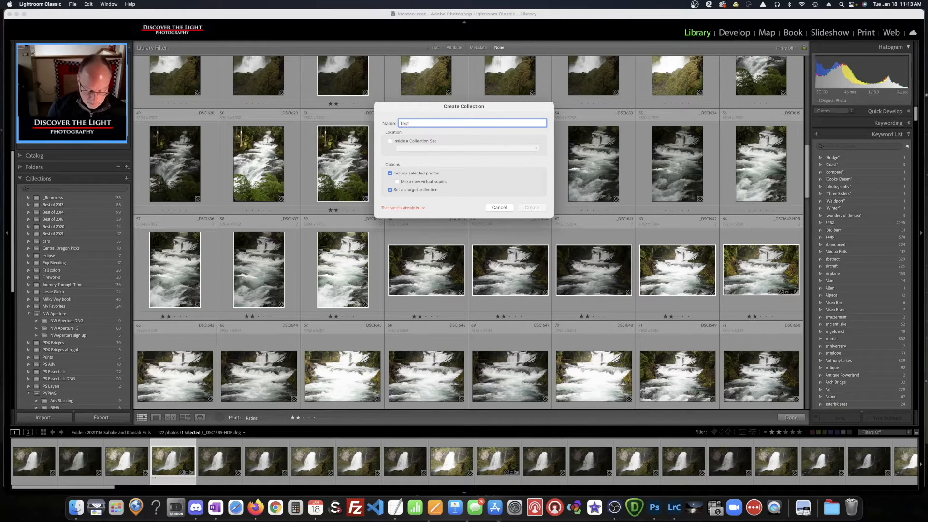
type(" for target")
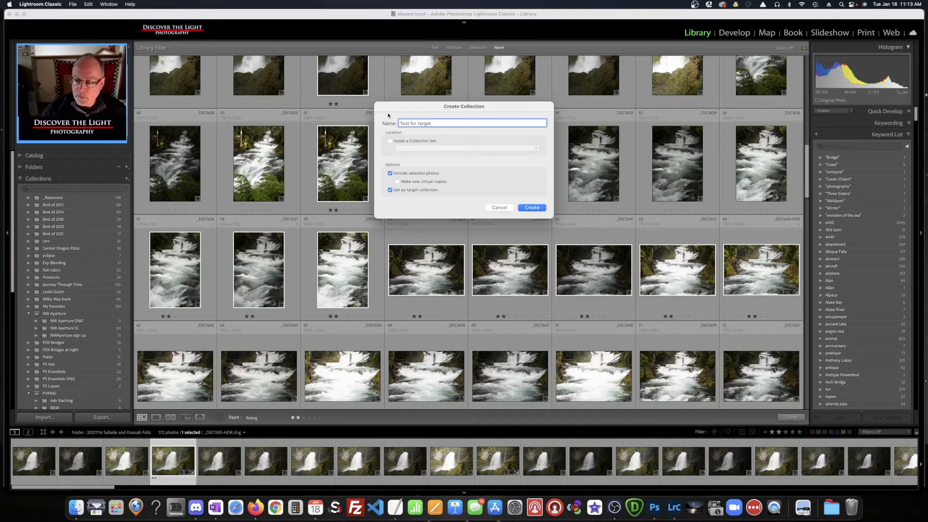
left_click(531, 207)
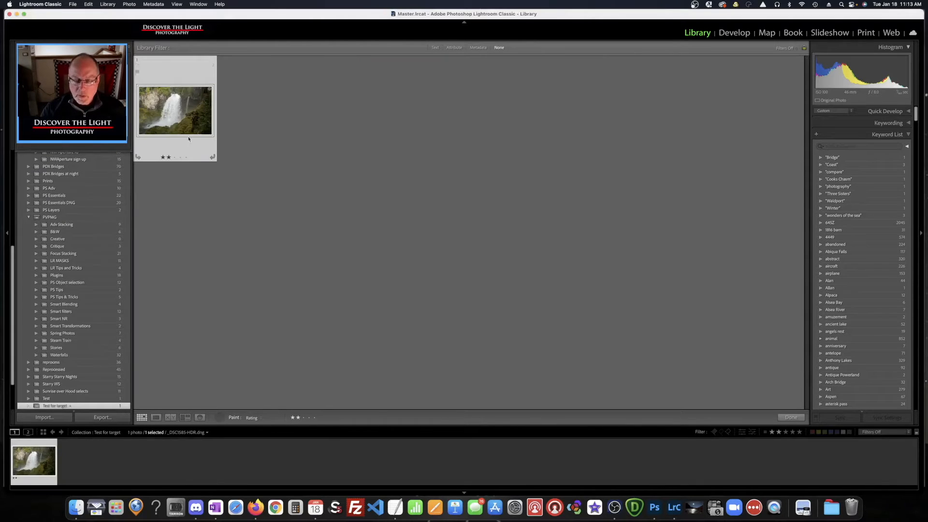
- Turn off the Painter tool and go from the collection's waterfall photo to its folder in the library
scroll(50, 382, "down", 3)
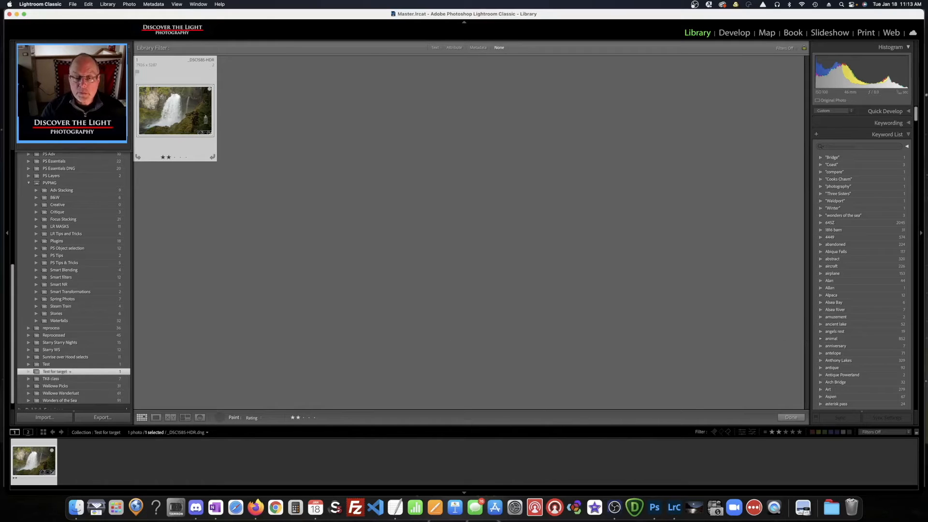
scroll(116, 261, "up", 5)
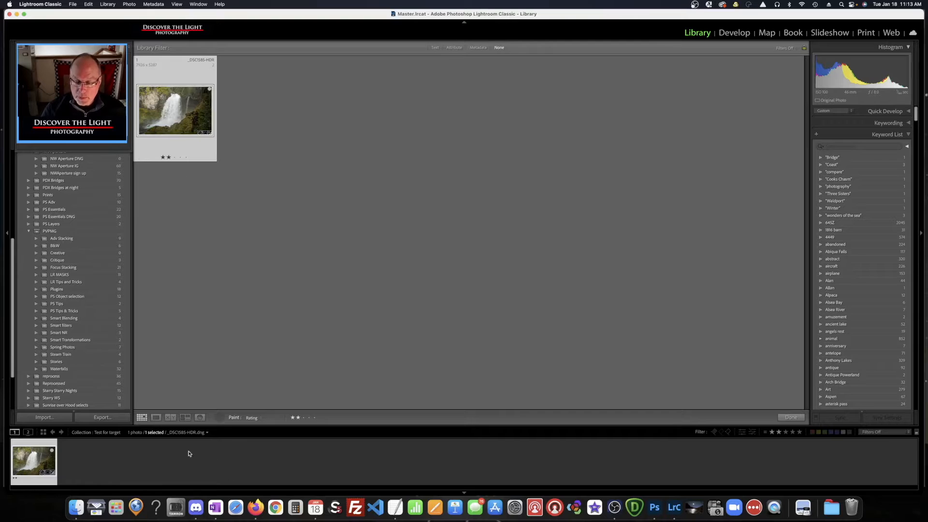
left_click(792, 417)
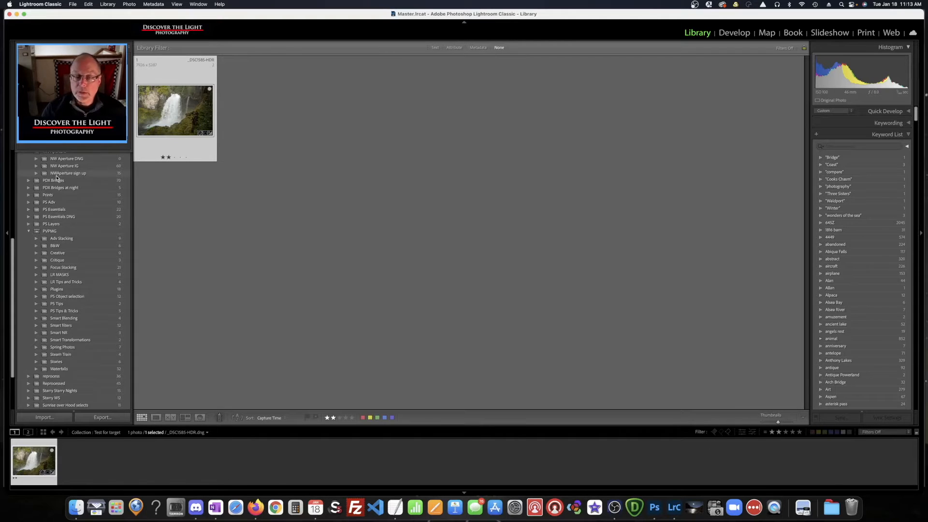
right_click(171, 110)
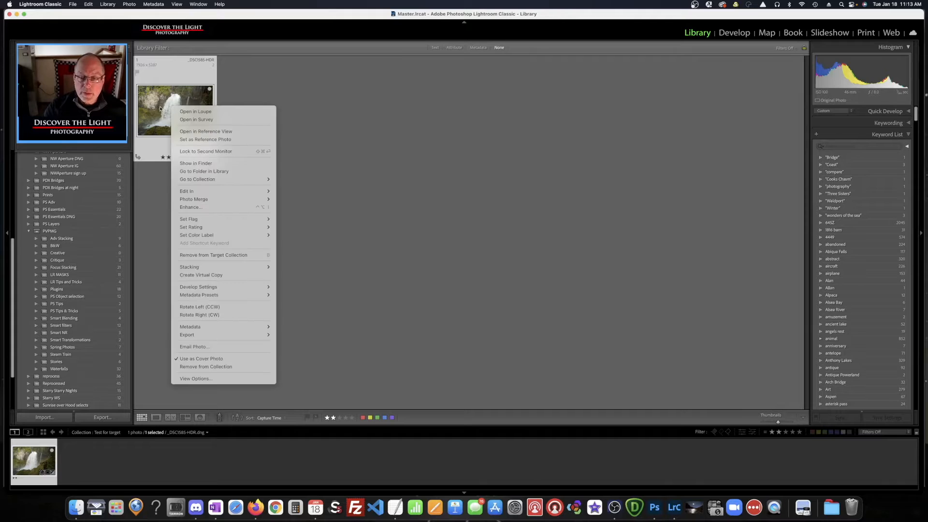
left_click(198, 172)
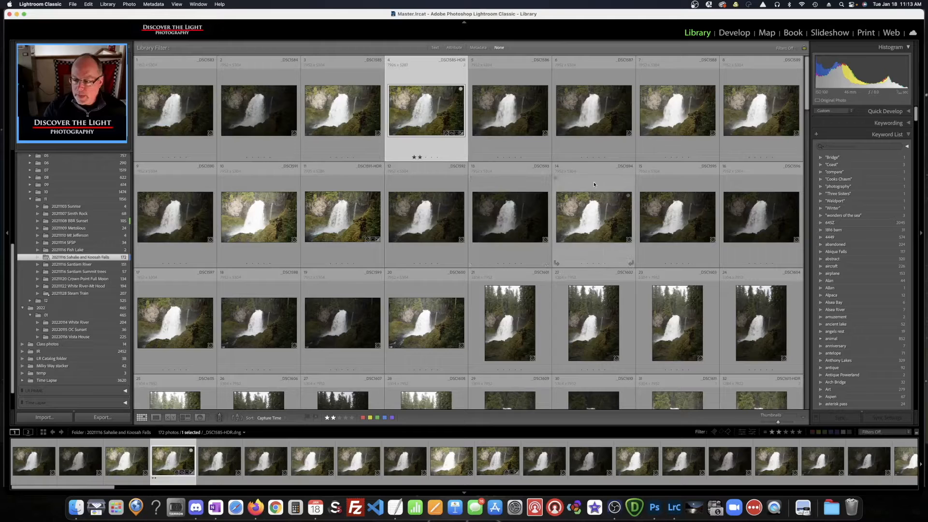
- Add river photos 51 and 52 in the 20211116 Sahalie and Koosah Falls folder to the target collection
scroll(458, 264, "down", 8)
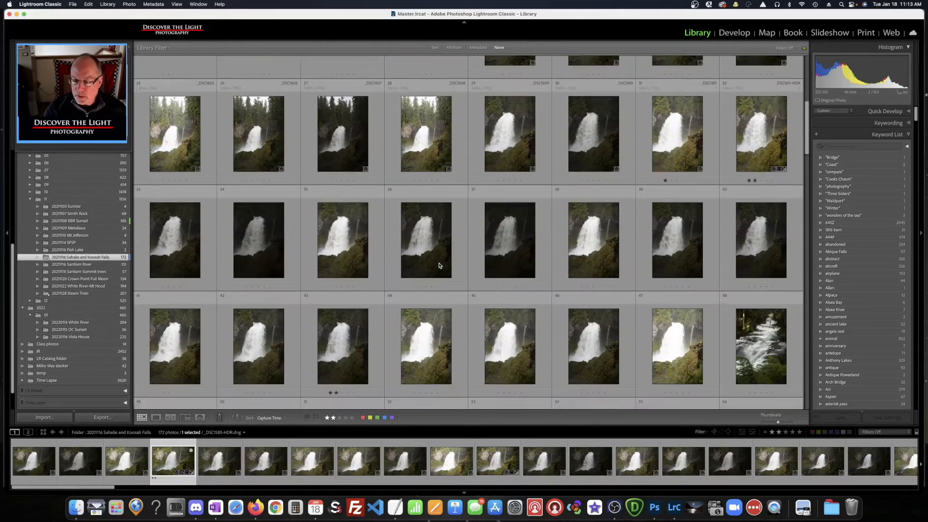
scroll(438, 264, "down", 3)
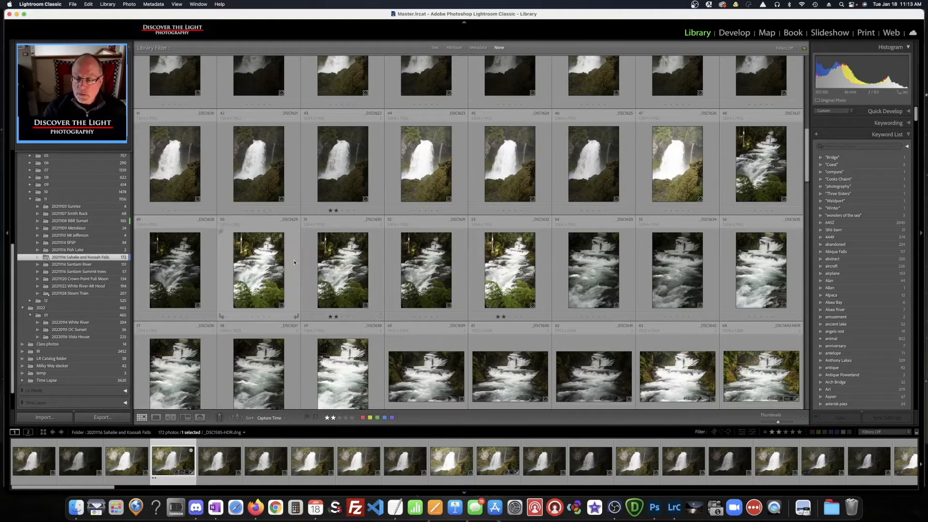
right_click(340, 262)
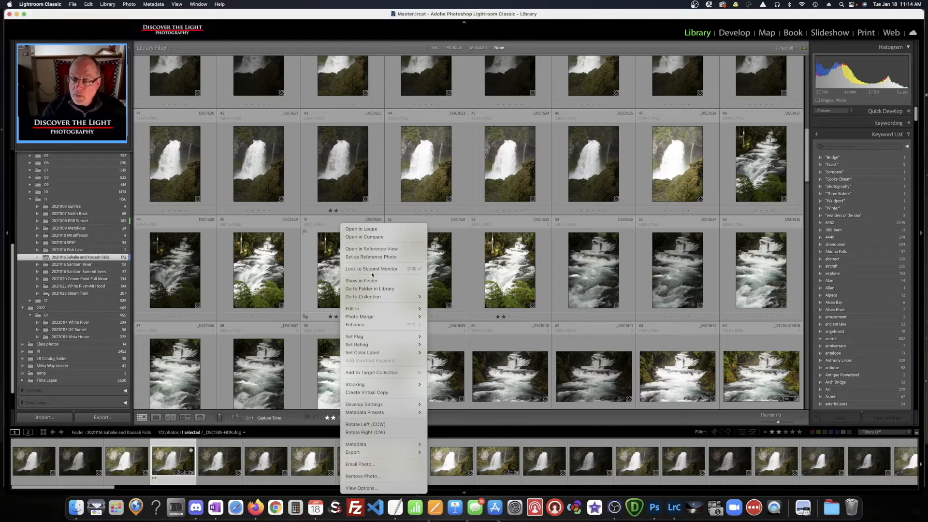
left_click(372, 372)
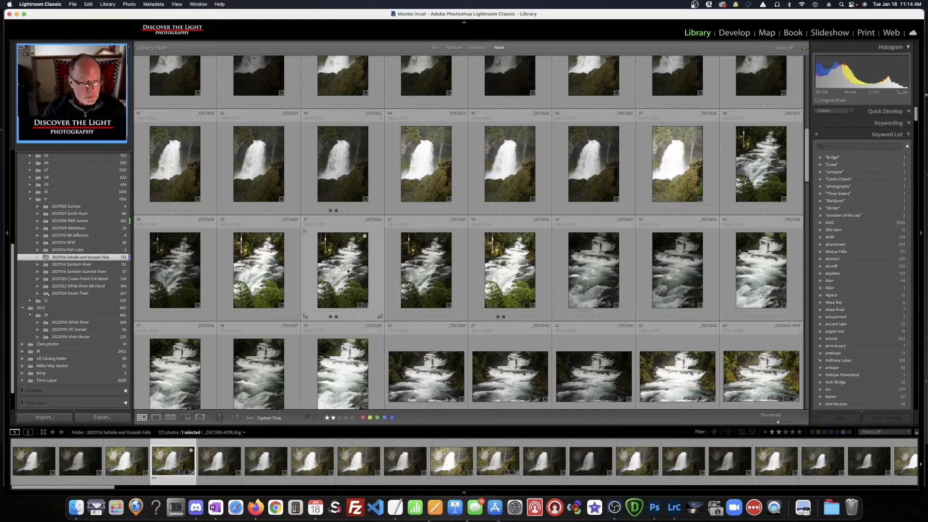
left_click(424, 262)
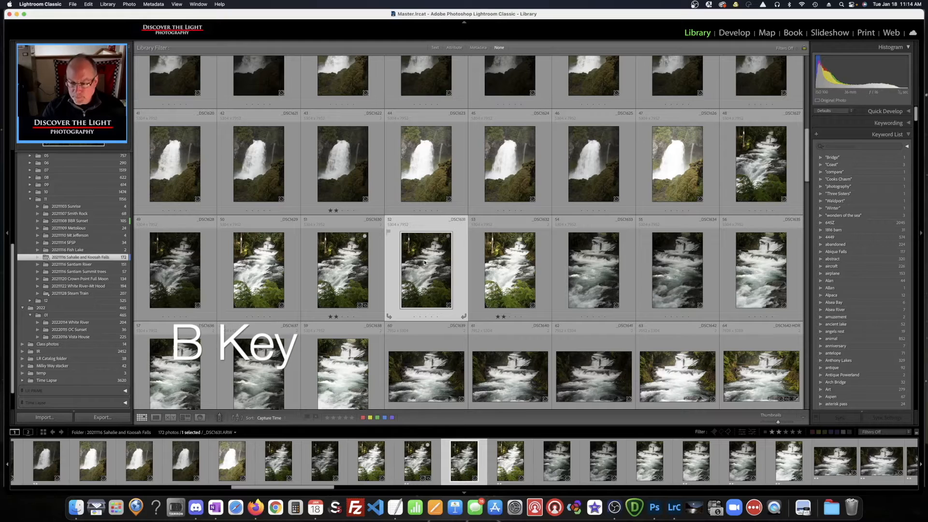
key("b")
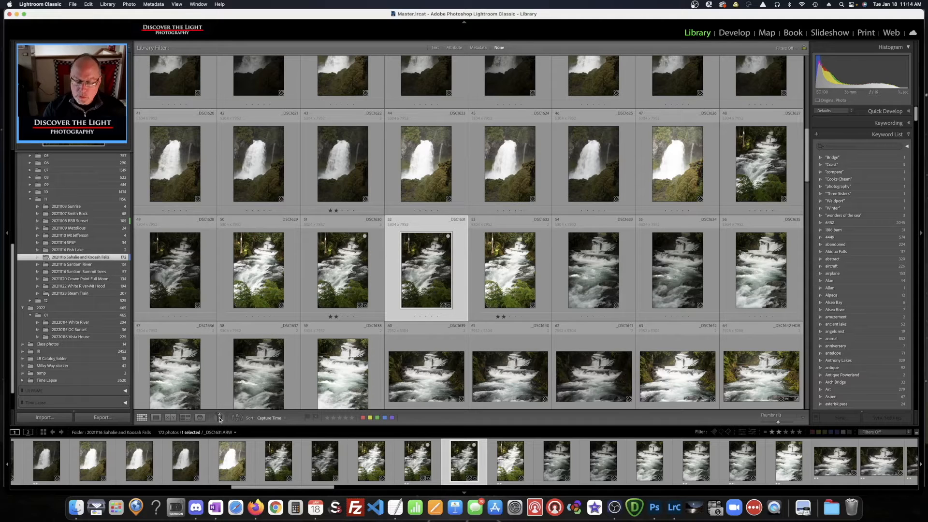
- Set the Painter tool to Target Collection, paint river photos 54 and 60 into it, and put the Painter away
left_click(220, 418)
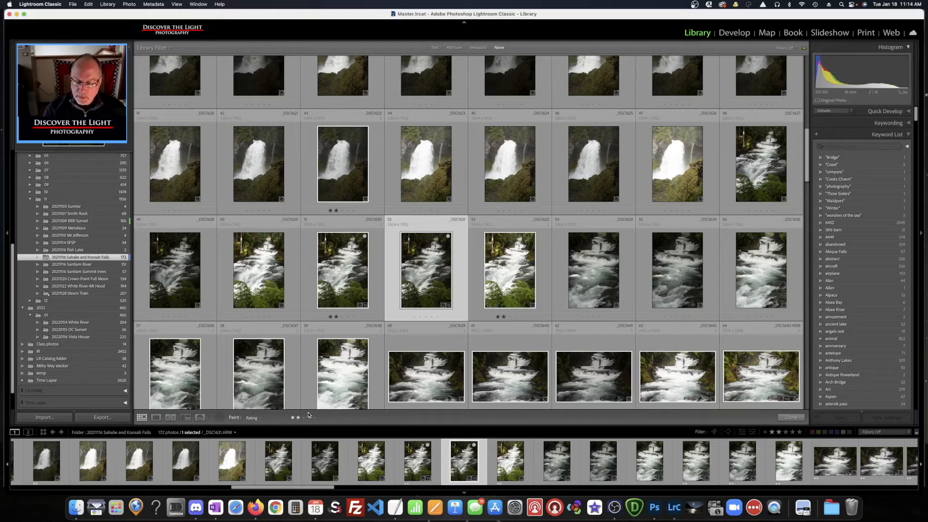
left_click(260, 419)
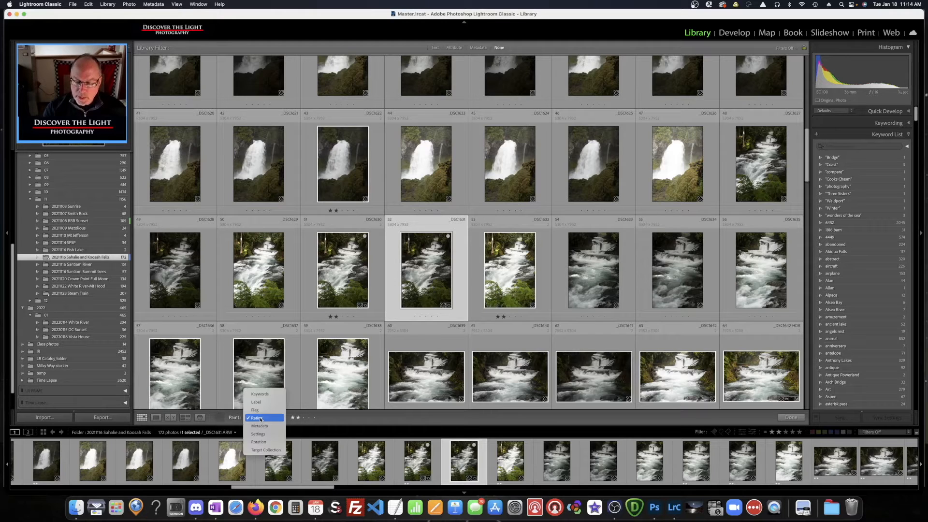
left_click(265, 450)
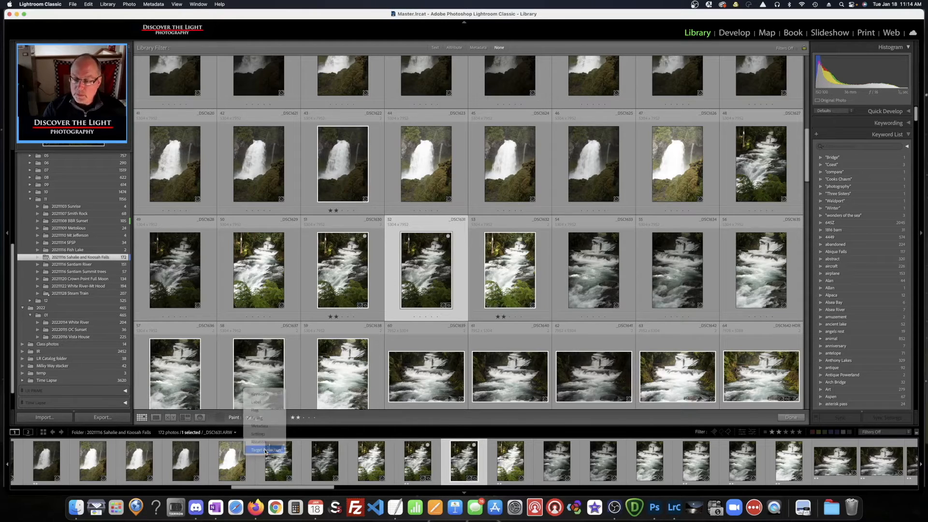
left_click(590, 272)
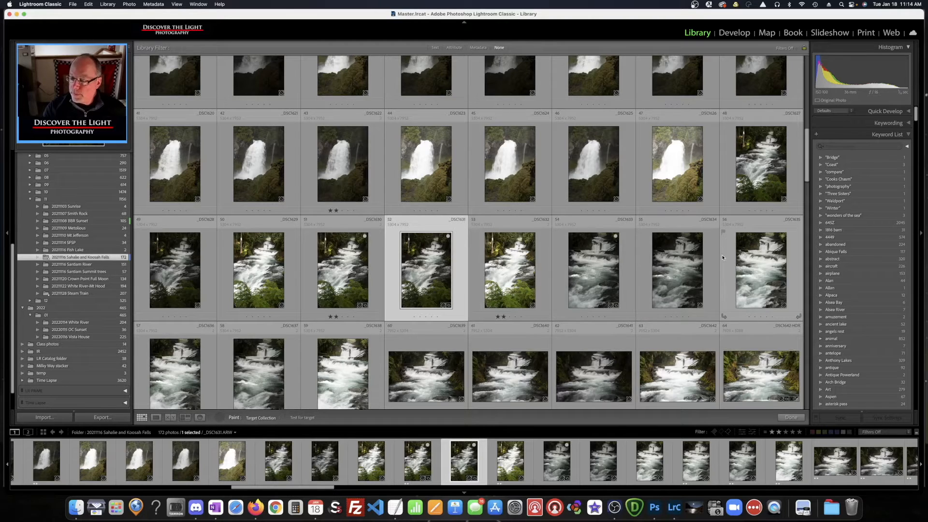
scroll(286, 381, "down", 2)
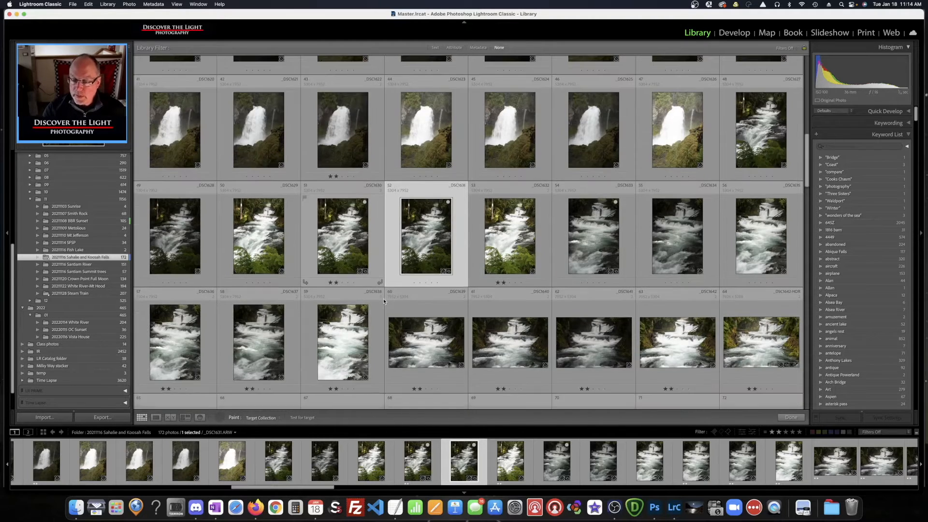
left_click(425, 305)
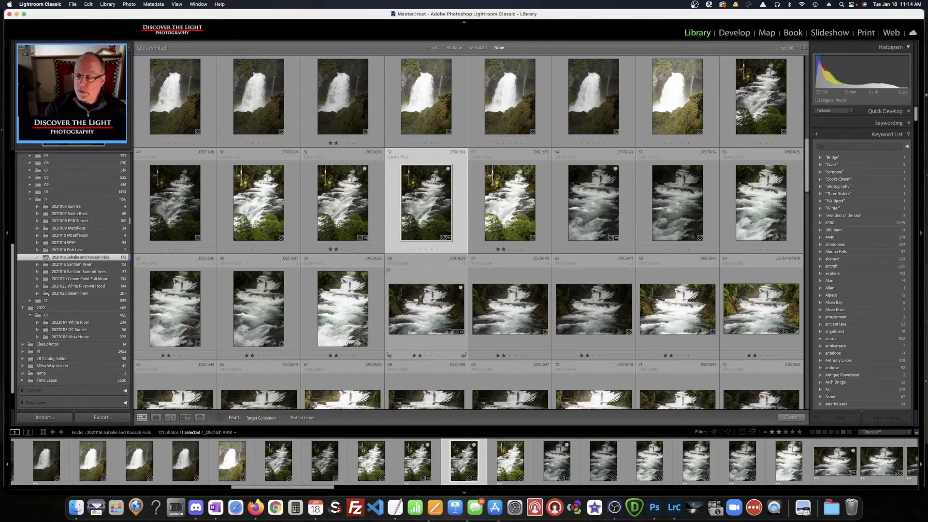
left_click(791, 418)
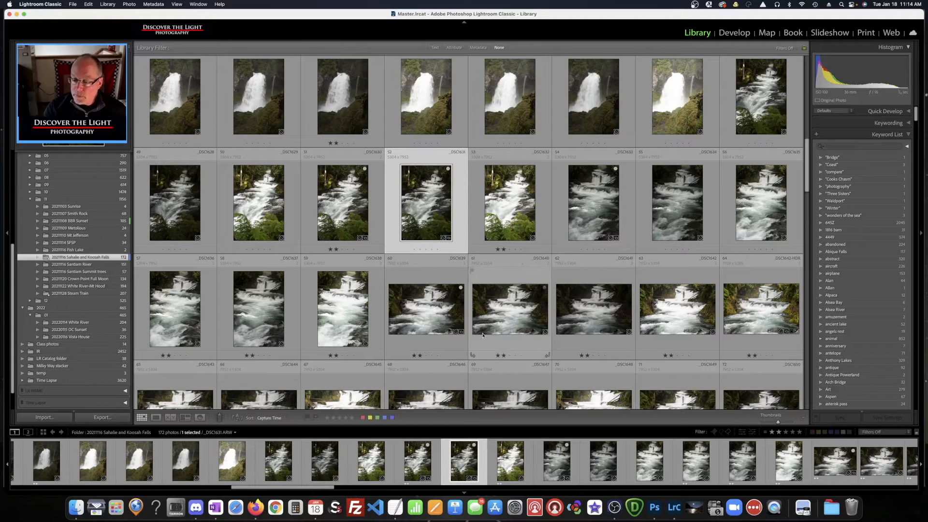
- Go from river photo 60 to the "Test for target" collection that contains it
right_click(423, 307)
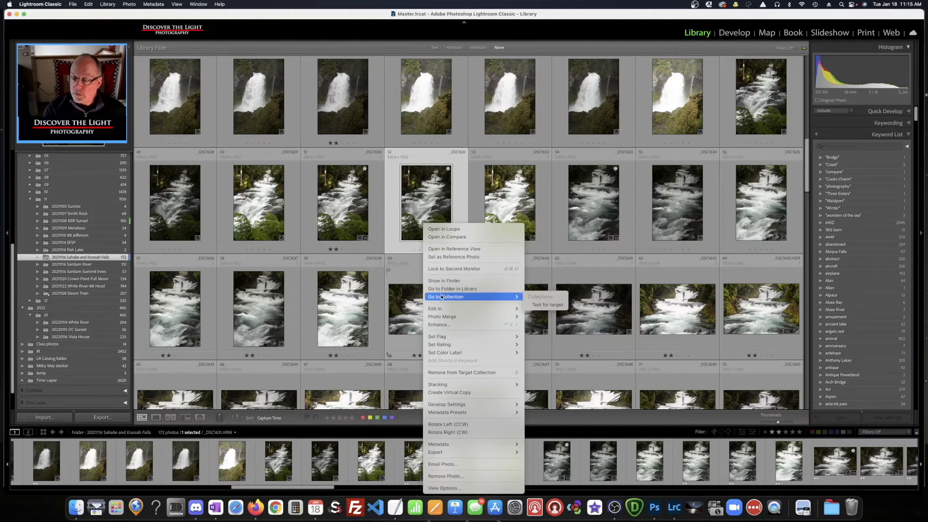
mouse_move(515, 297)
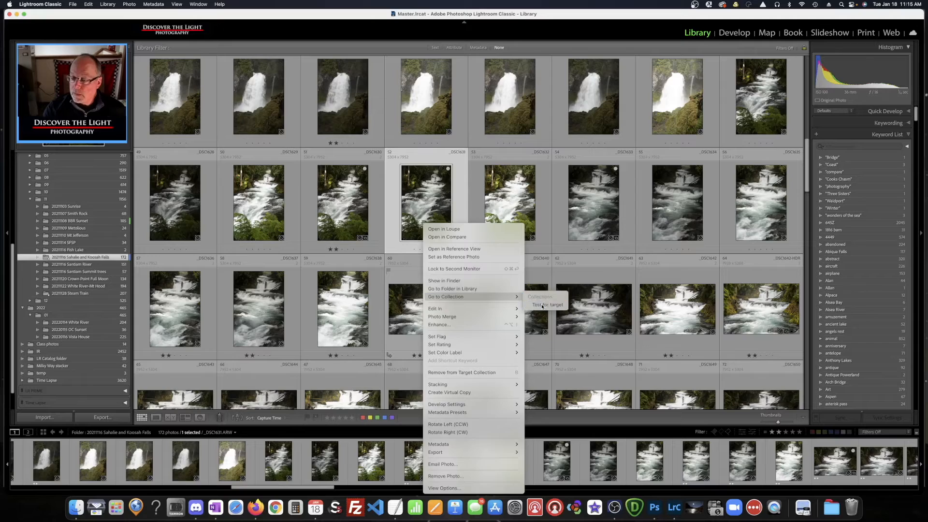
left_click(543, 304)
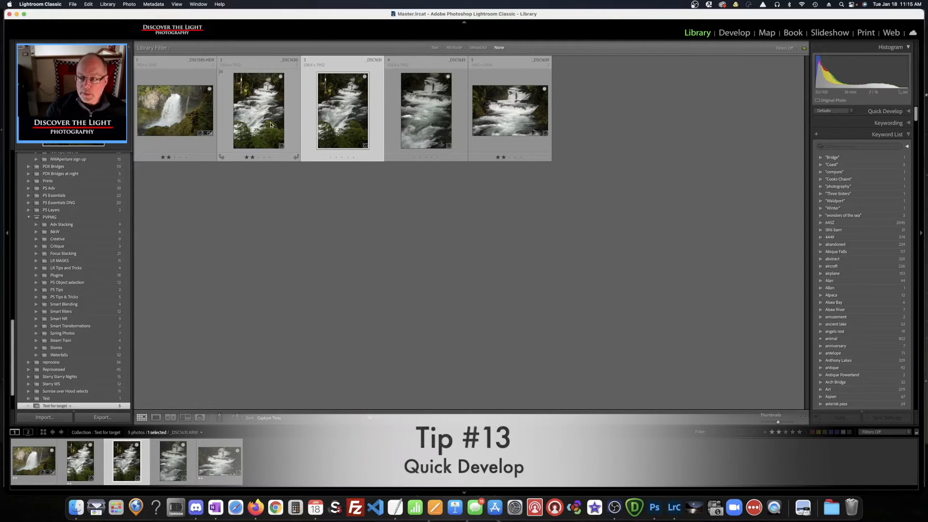
- Open the LR Tips and Tricks collection and examine the Develop settings of the first two steam train photos
left_click(74, 269)
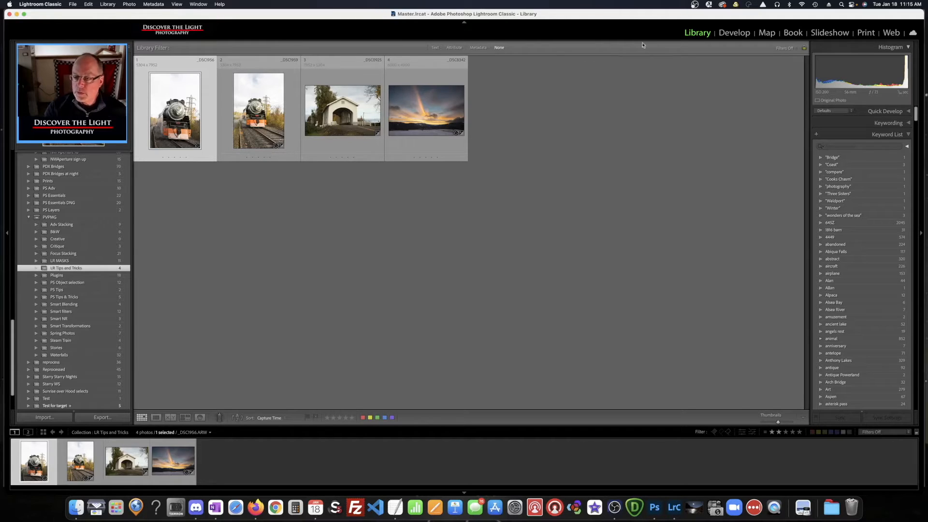
left_click(734, 33)
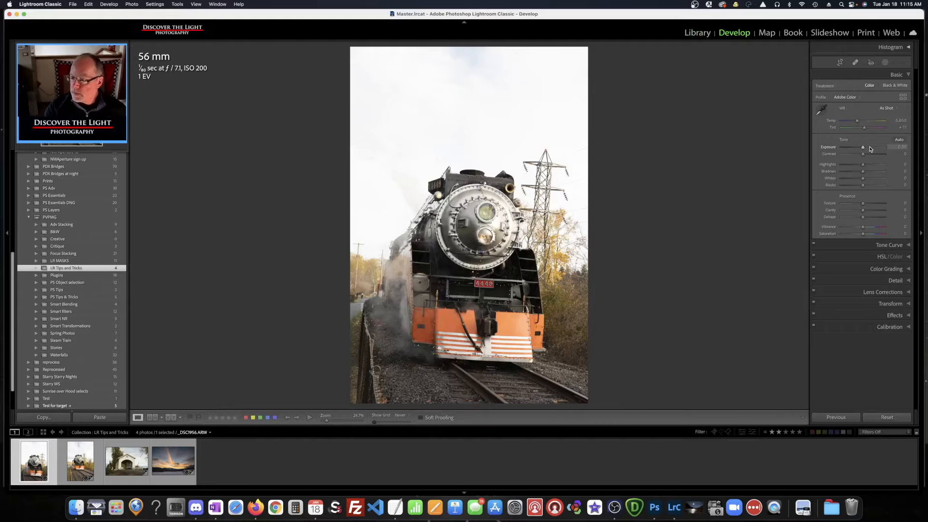
left_click(95, 452)
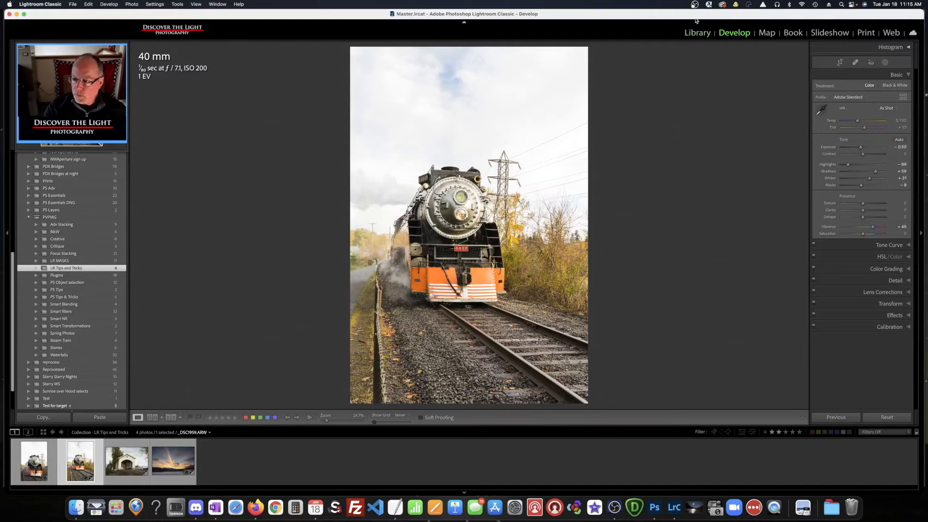
- Return to the Library grid, select both steam train photos, and reveal the Quick Develop controls
left_click(698, 34)
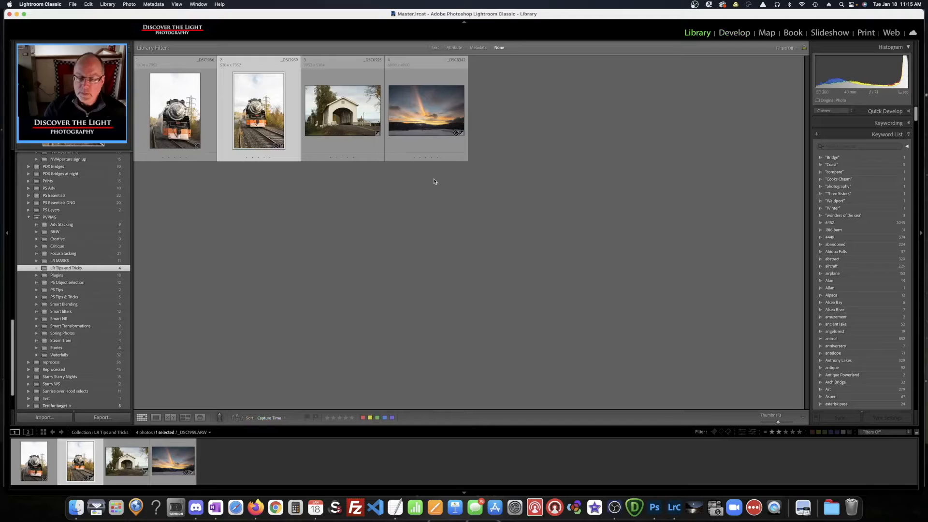
left_click(203, 105, "super")
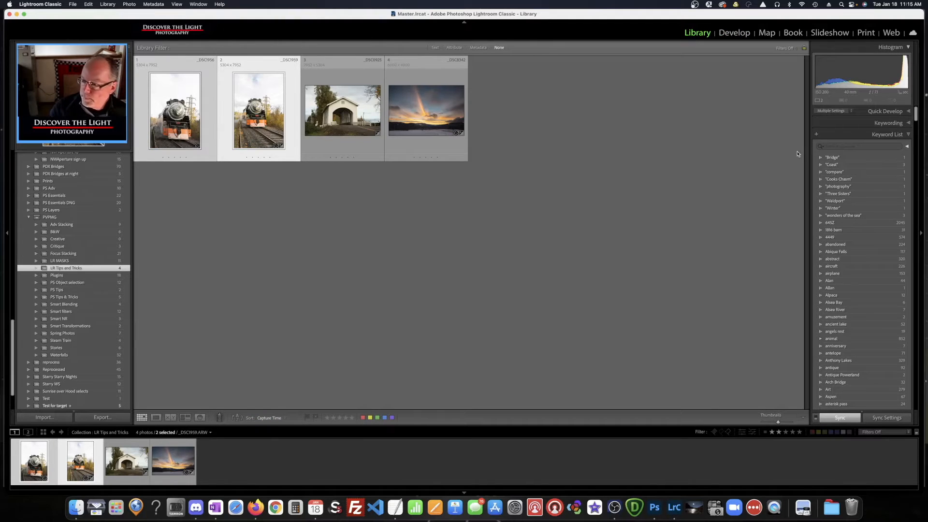
left_click(896, 113)
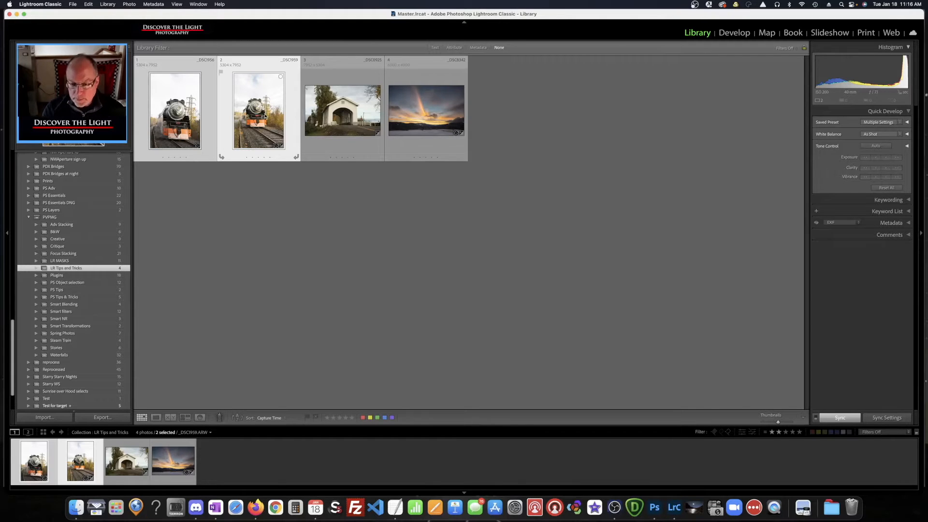
- Enlarge the grid thumbnails until the collection's four photos fill the width of one row
key("equal")
key("equal")
key("equal")
key("equal")
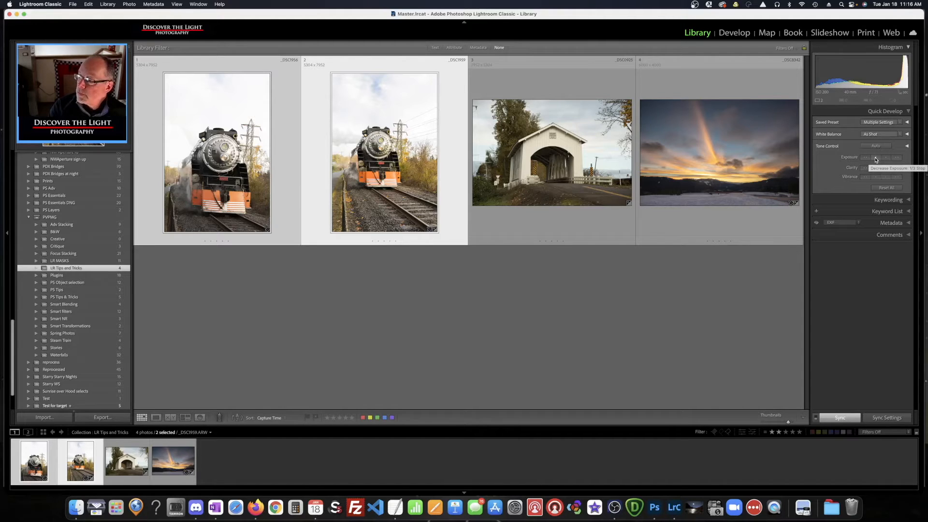
- Adjust the exposure of both selected steam train photos together, lowering it in 1/3-stop decrements and raising it partway back
left_click(875, 160)
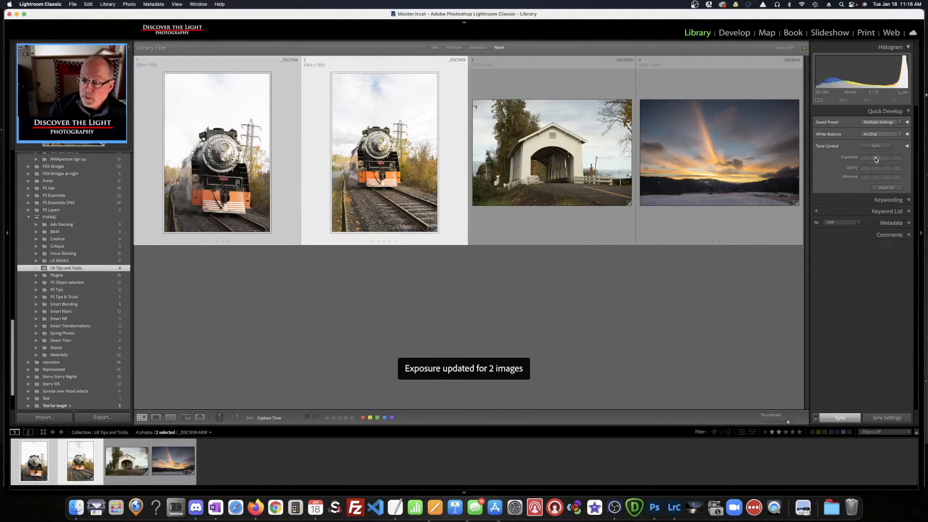
left_click(876, 159)
left_click(875, 159)
left_click(876, 160)
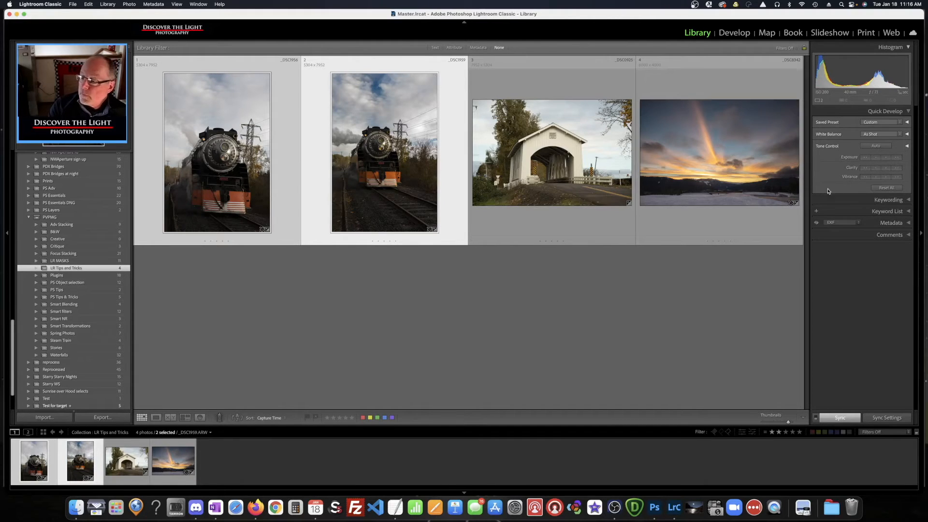
left_click(887, 158)
left_click(887, 158)
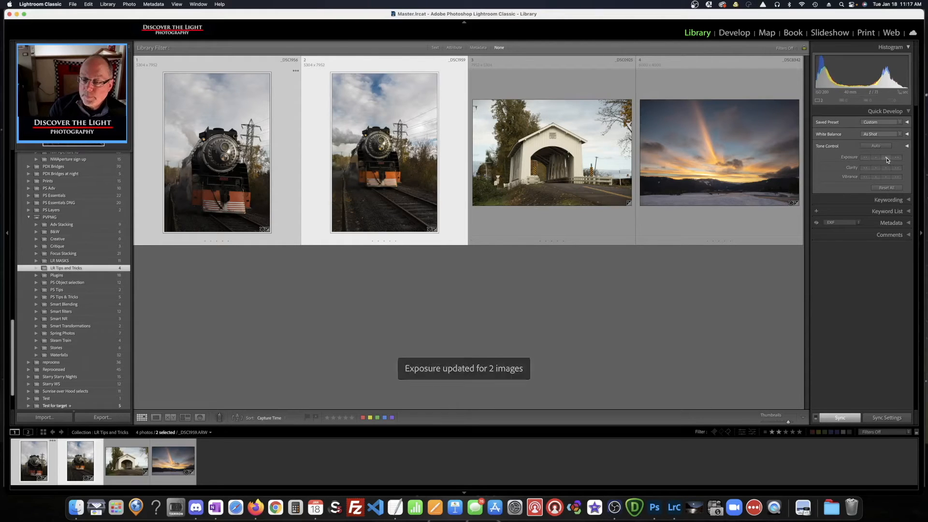
left_click(887, 158)
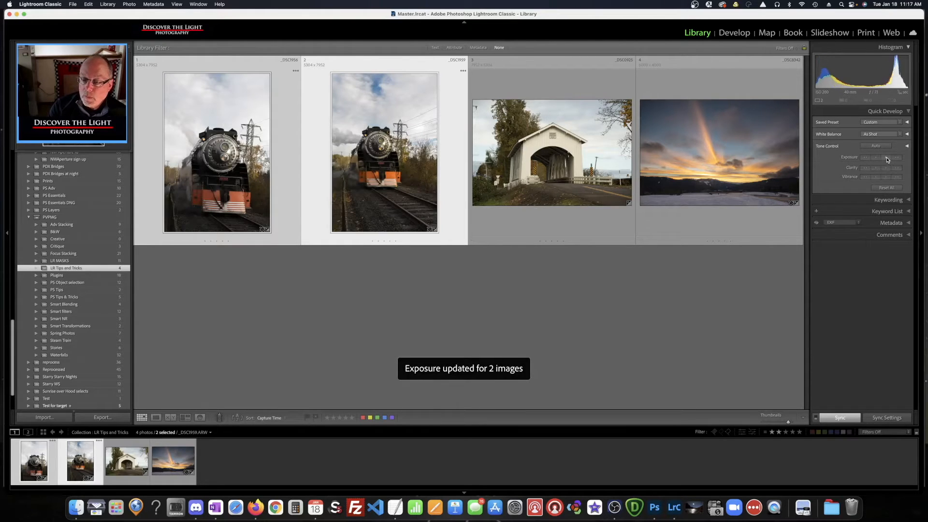
left_click(887, 158)
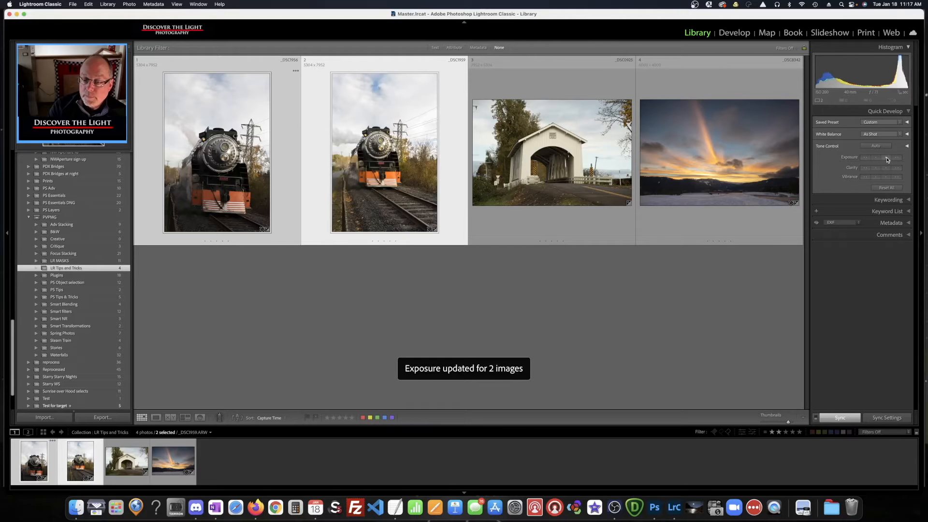
- Compare the Develop exposure settings of the two steam train photos and return to the Library grid
left_click(731, 35)
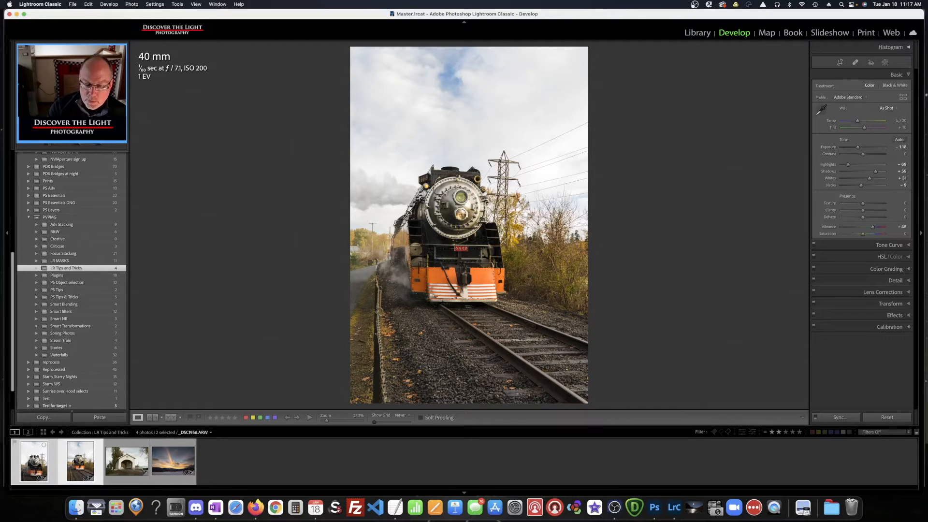
left_click(34, 458)
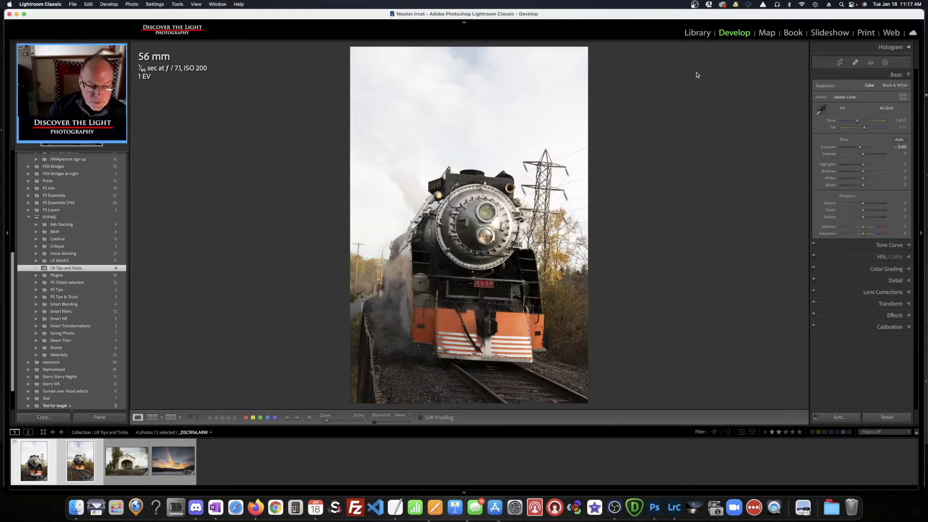
left_click(697, 34)
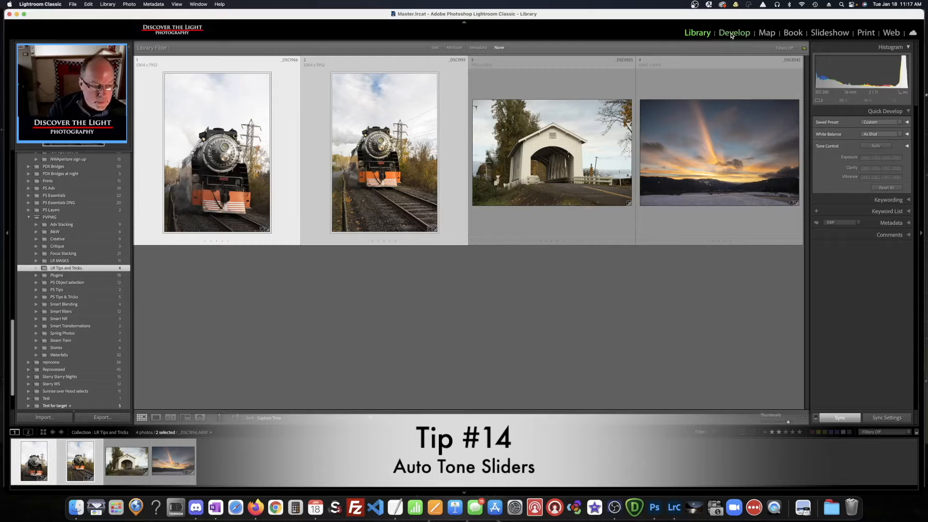
- Open only the second steam train photo in Develop and reset all its adjustments
left_click(732, 35)
left_click(80, 462)
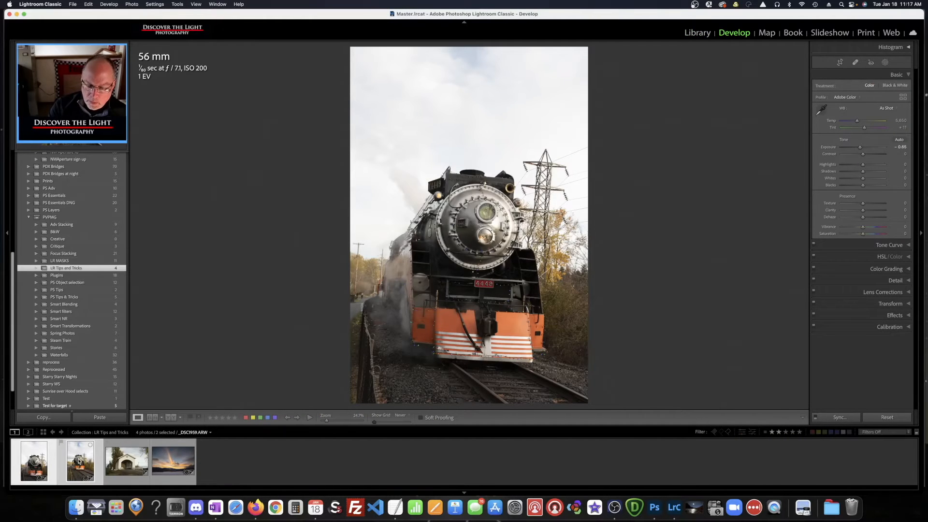
left_click(79, 462)
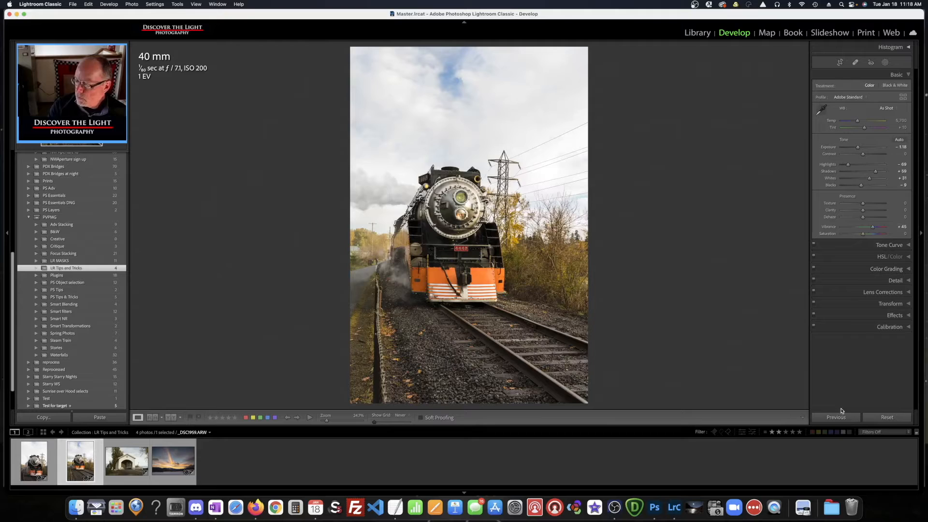
left_click(887, 418)
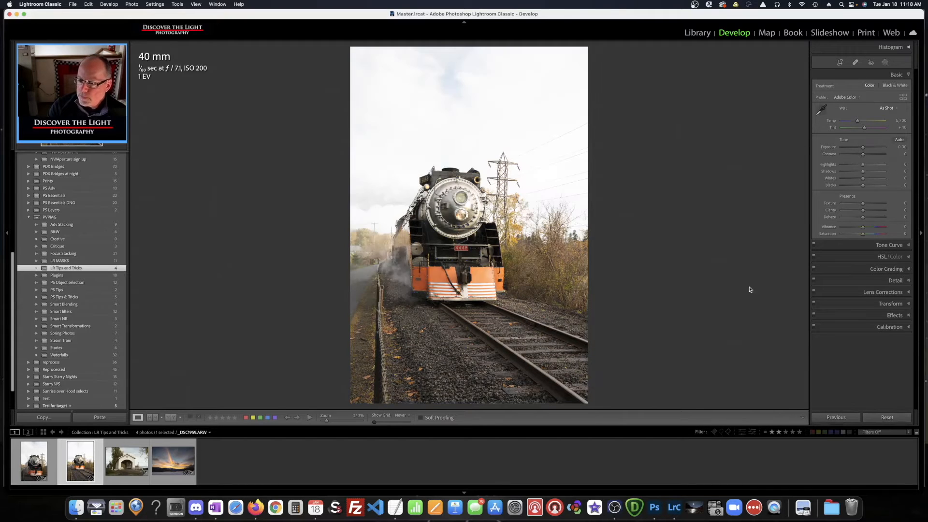
- Apply Auto tone to the second steam train photo and reset its adjustments again
left_click(899, 141)
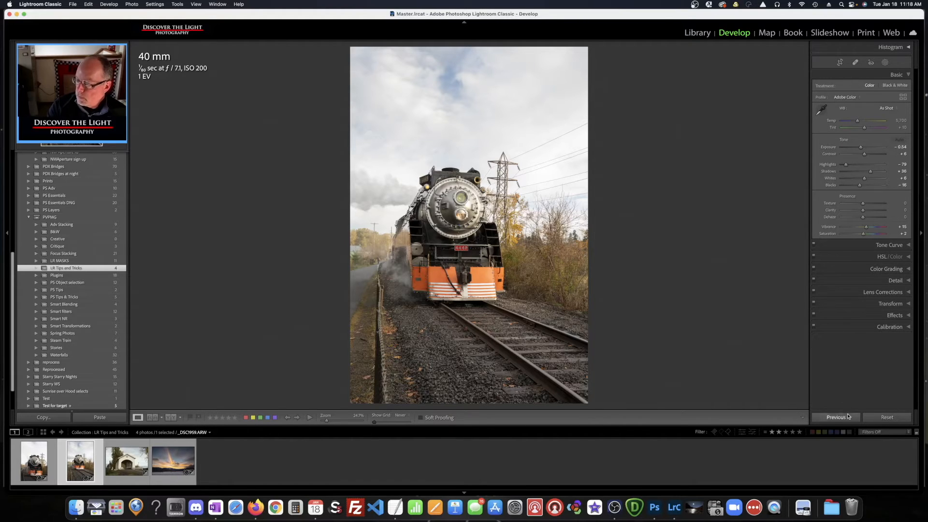
left_click(887, 418)
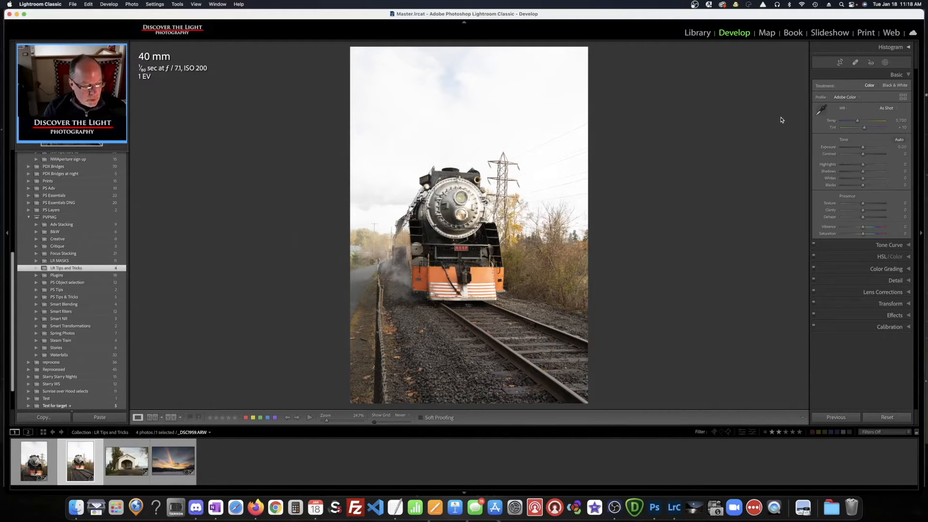
- Auto-set Highlights to -79, Exposure to -0.54 and Vibrance to +15 individually, and restore Exposure and Highlights to zero
double_click(864, 166, "shift")
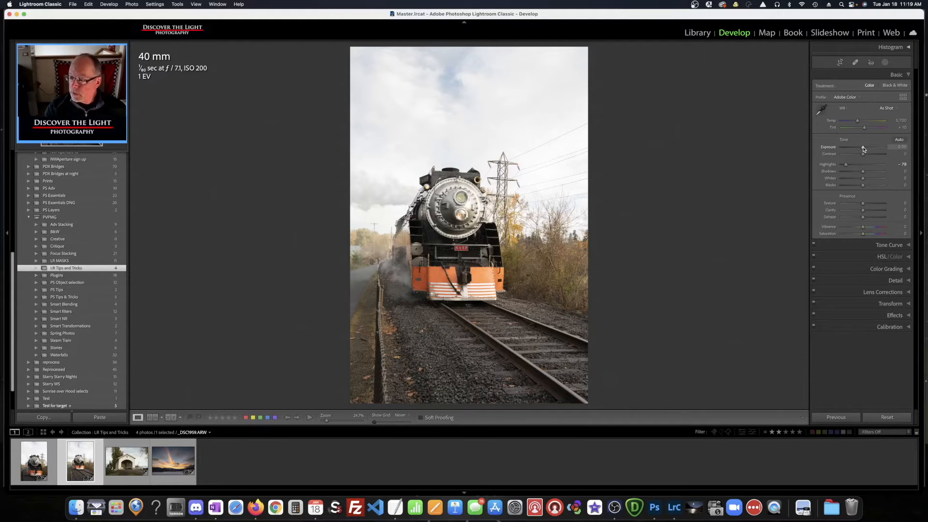
left_click_drag(864, 150, 861, 149)
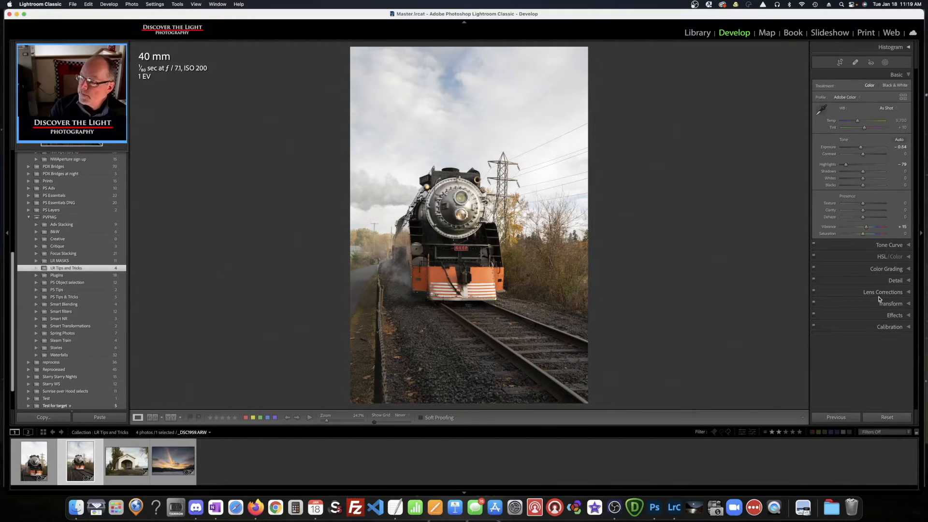
double_click(861, 148)
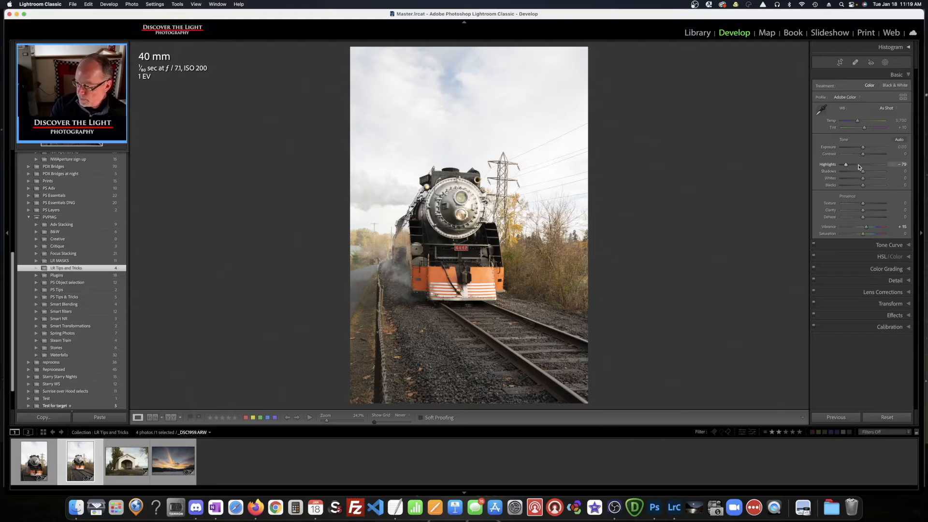
double_click(826, 166)
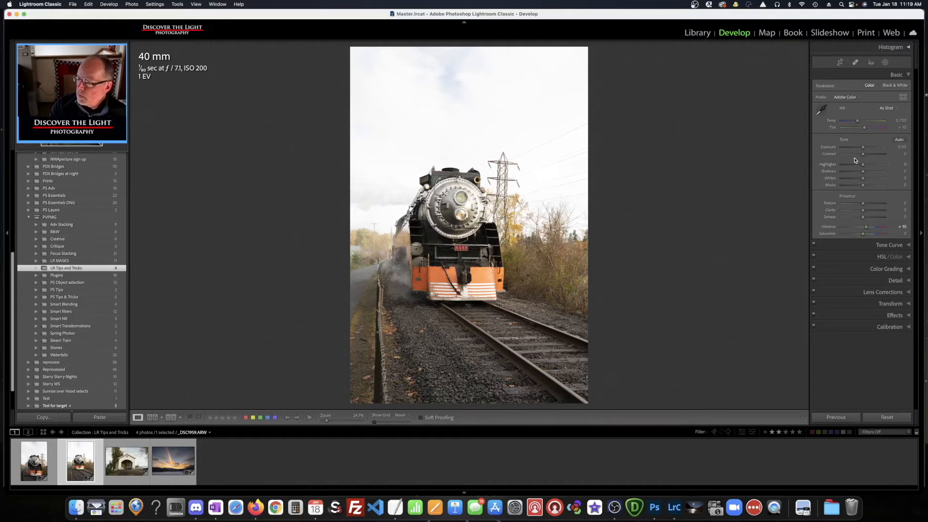
- Set Exposure -0.95, Contrast +13, Highlights -54, Shadows +30, Whites +31 and Blacks -24, and reset the whole Tone group
left_click_drag(862, 166, 857, 186)
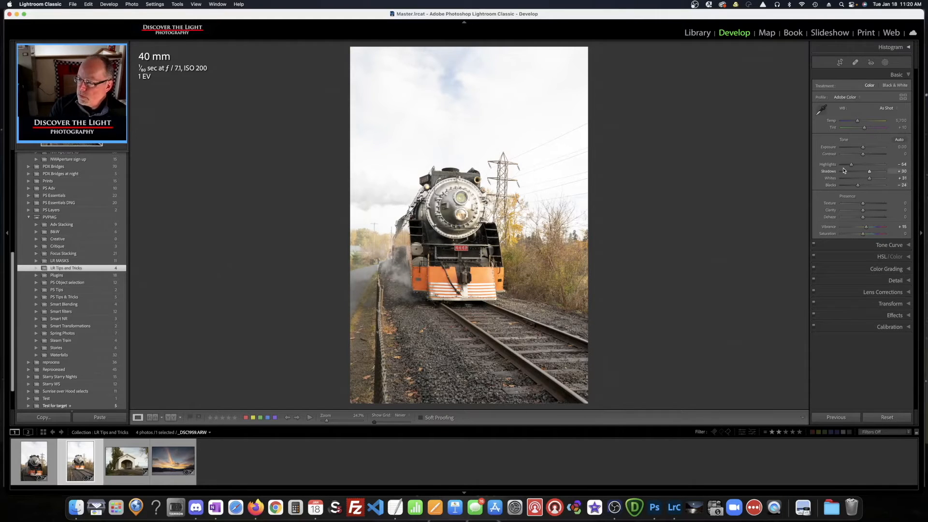
left_click_drag(864, 148, 859, 147)
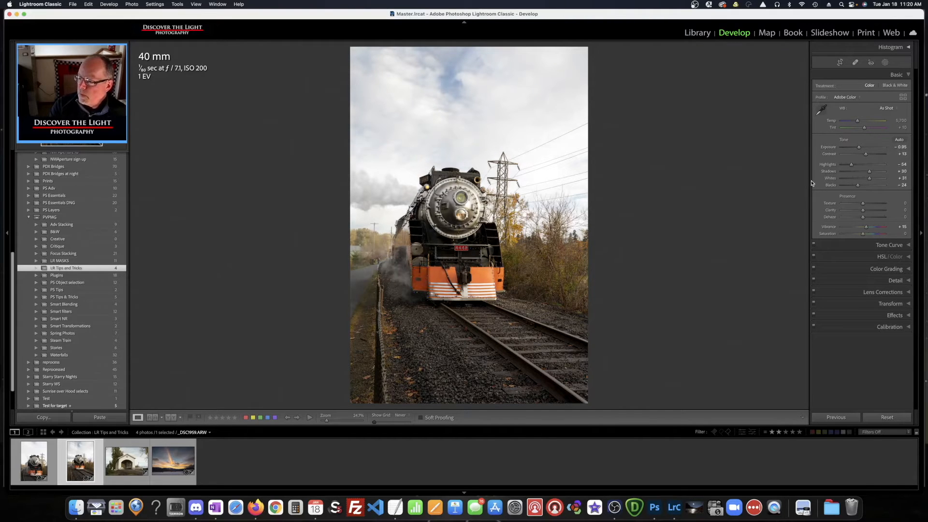
double_click(844, 140)
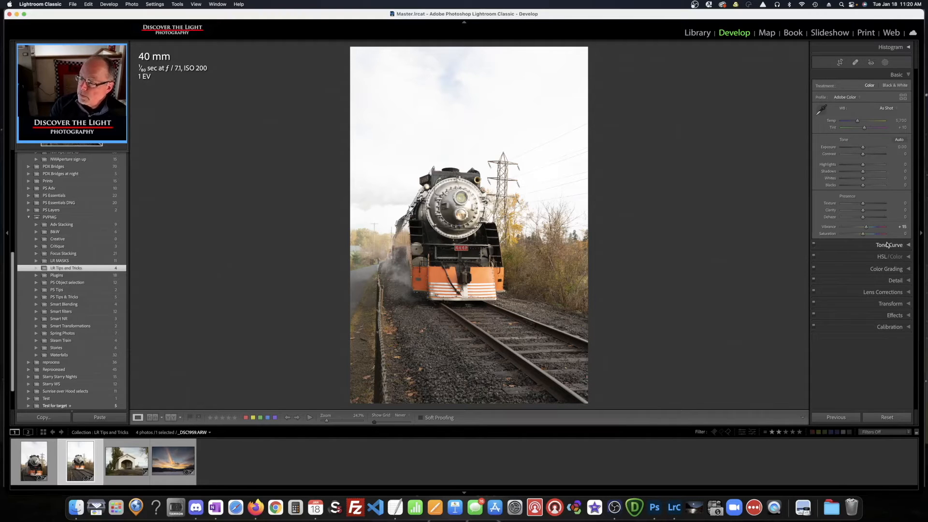
- Shape the photo's Tone Curve into an S with Lights +22, Darks -18 and Shadows -42
left_click(864, 248)
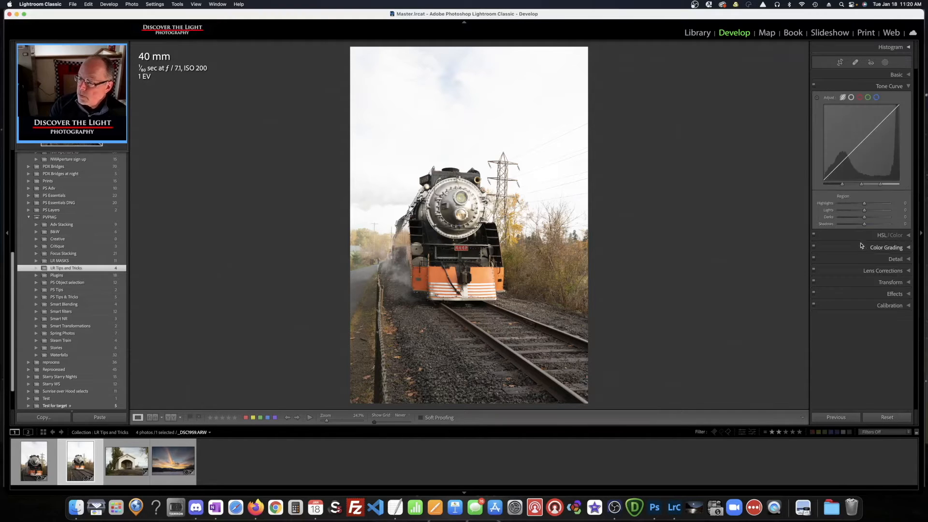
left_click_drag(839, 164, 839, 167)
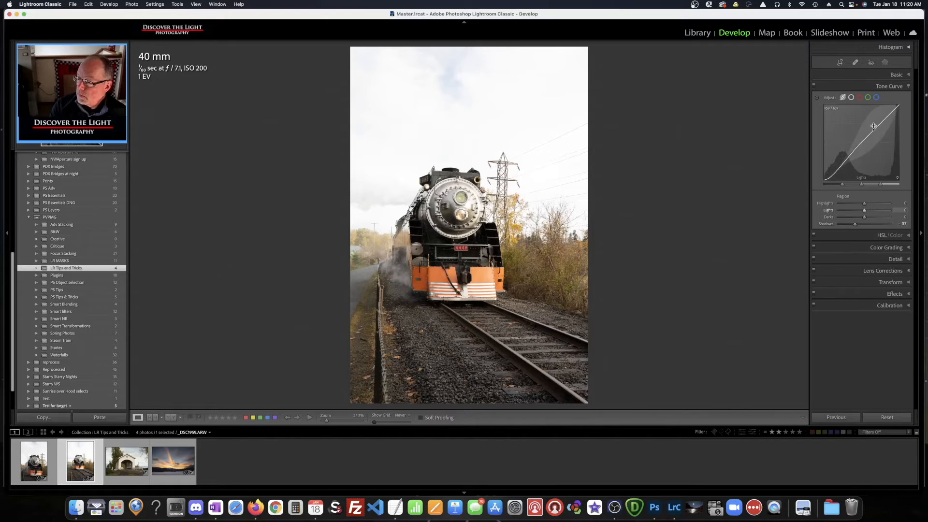
left_click_drag(875, 130, 873, 119)
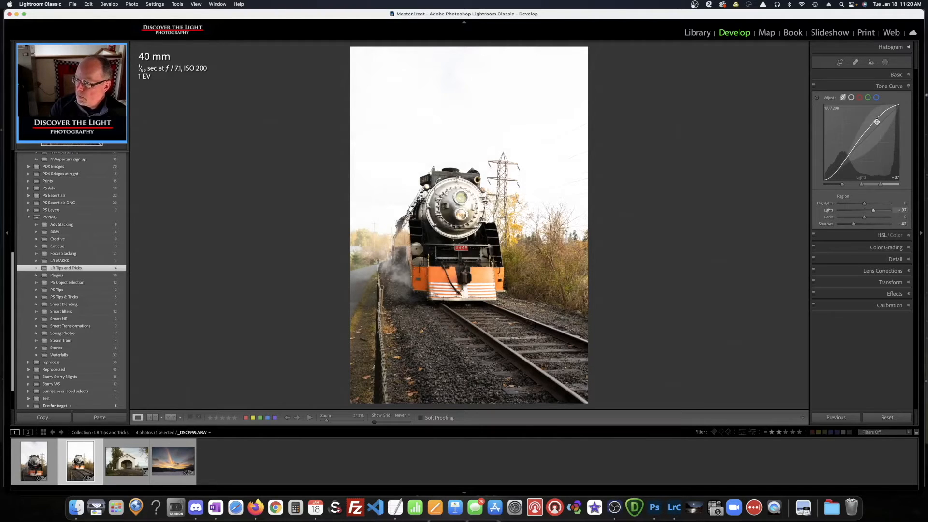
left_click_drag(875, 118, 857, 148)
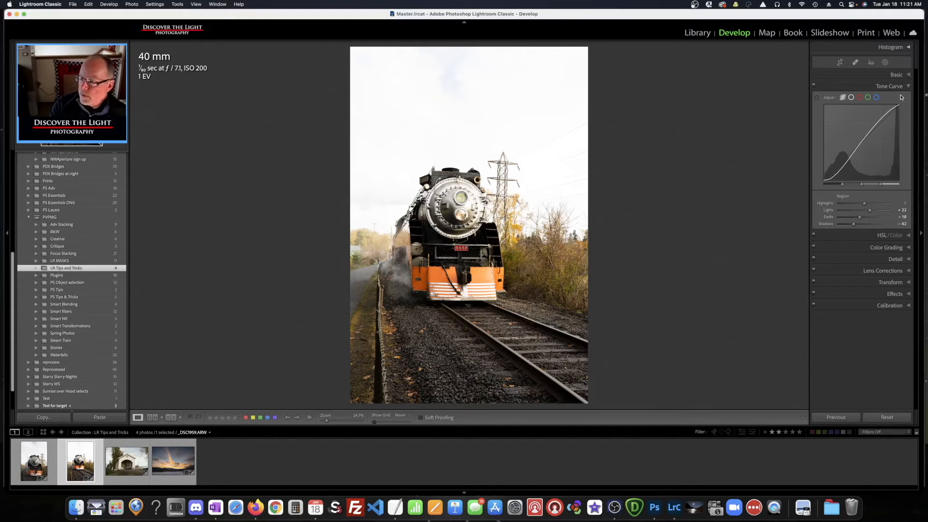
- Compare the steam train photo with and without the Tone Curve adjustment several times
left_click(814, 87)
left_click(814, 86)
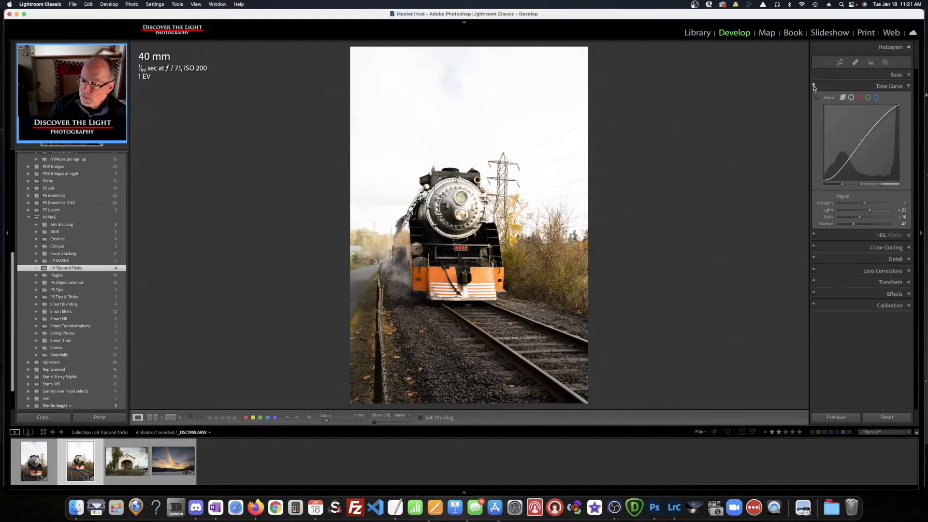
left_click(813, 87)
left_click(814, 86)
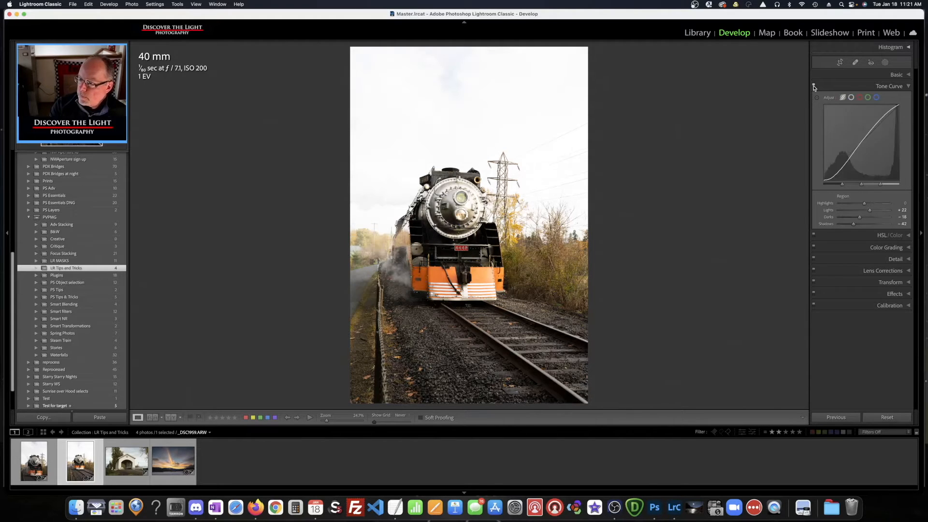
left_click(814, 86)
left_click(814, 86)
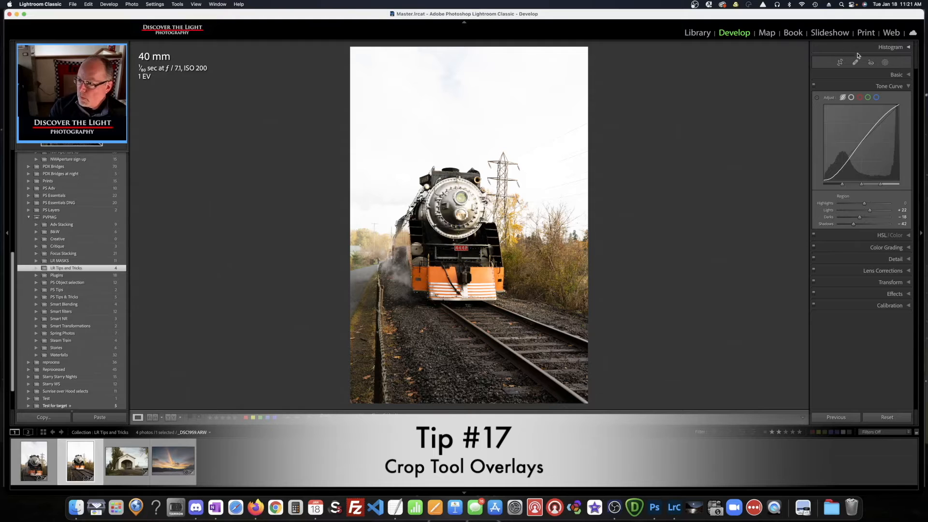
- Start cropping the second steam train photo, flipping the crop frame to landscape and back to portrait
left_click(840, 63)
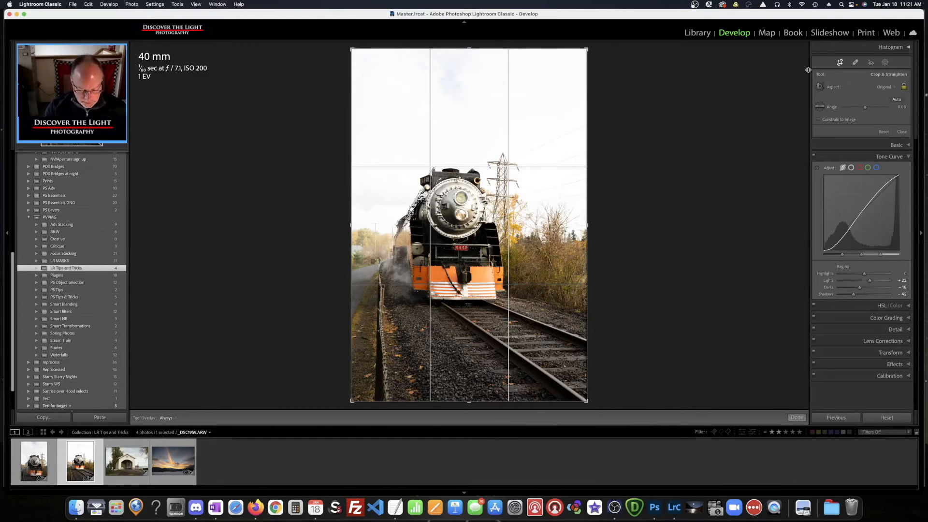
key("x")
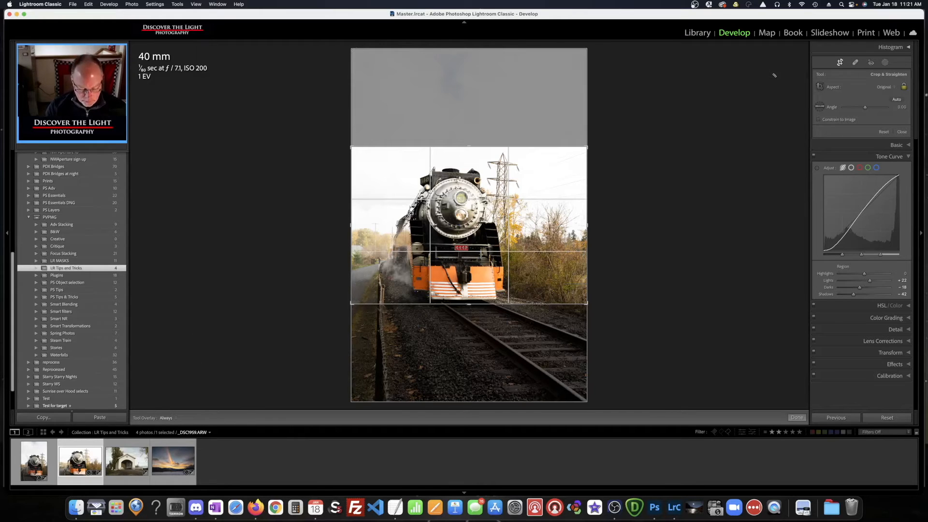
key("x")
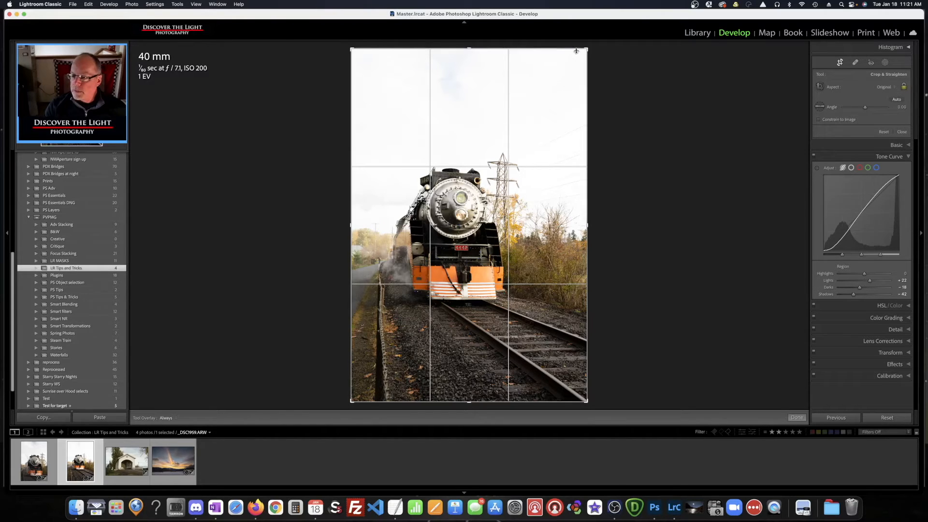
- With the aspect ratio unlocked, crop the photo freely from its upper-right corner to a custom ratio and apply it
left_click_drag(588, 49, 566, 57)
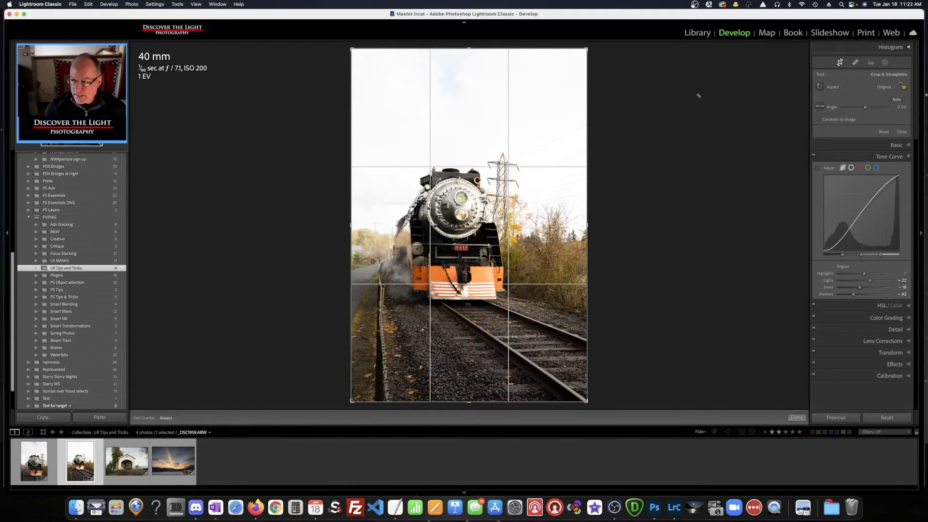
key("a")
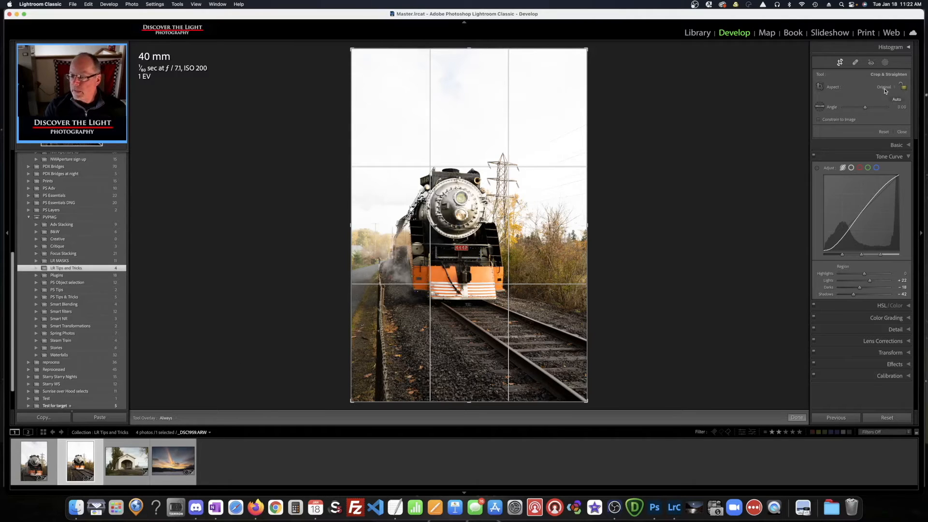
left_click_drag(586, 49, 571, 81)
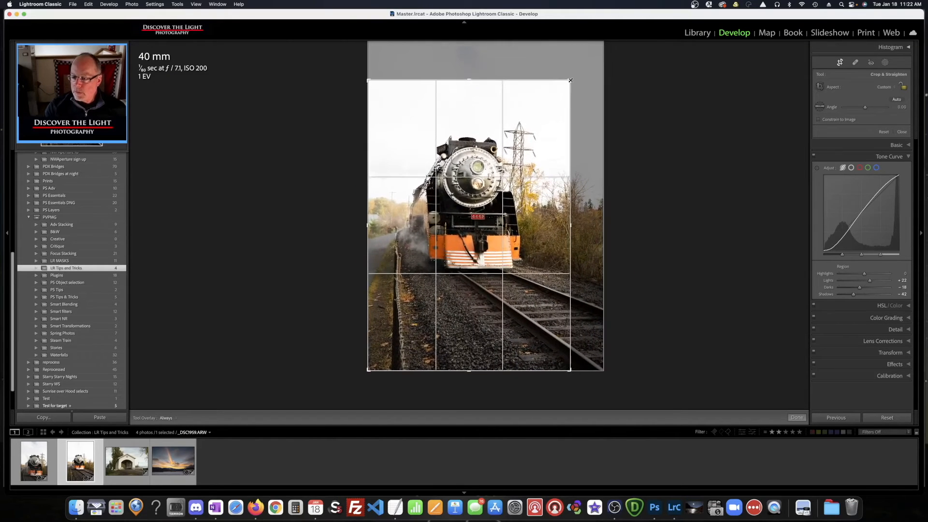
left_click(796, 417)
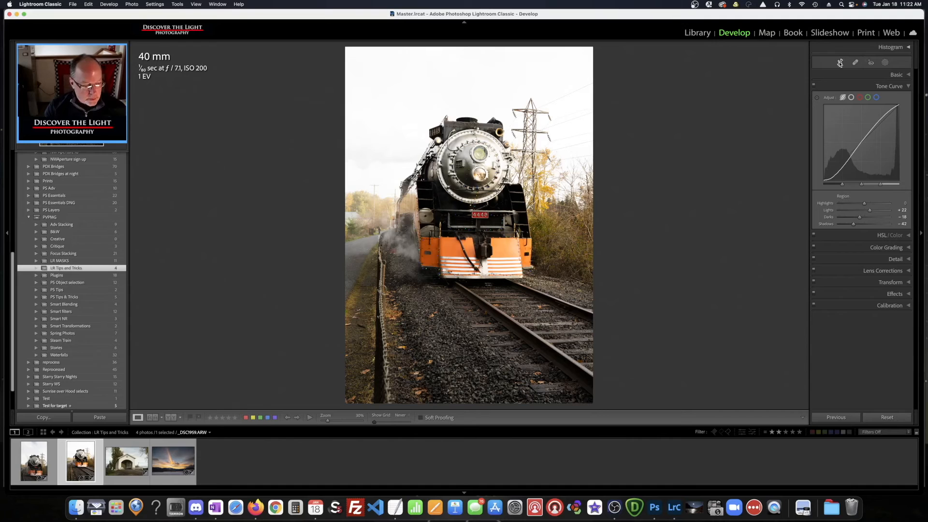
- Reopen the train photo's crop and extend its upper-right corner back to the full original frame
left_click(840, 63)
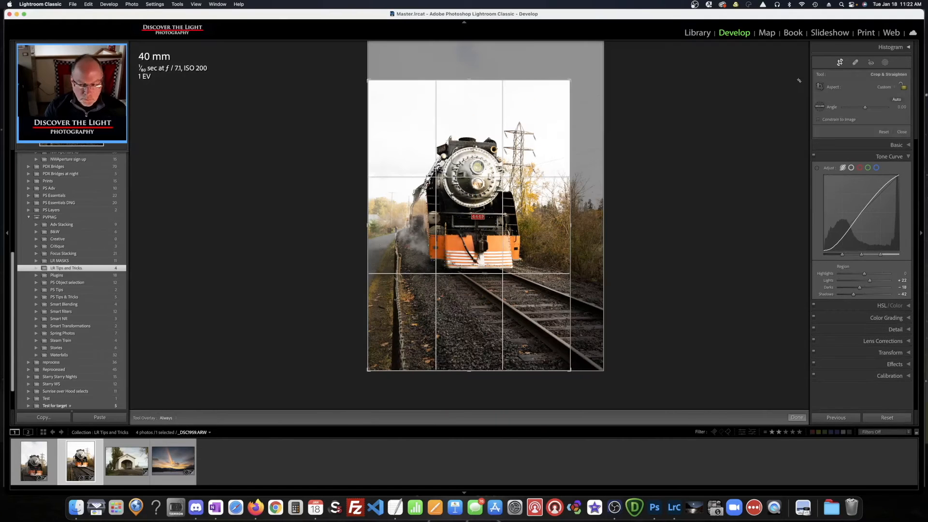
left_click_drag(571, 81, 588, 46)
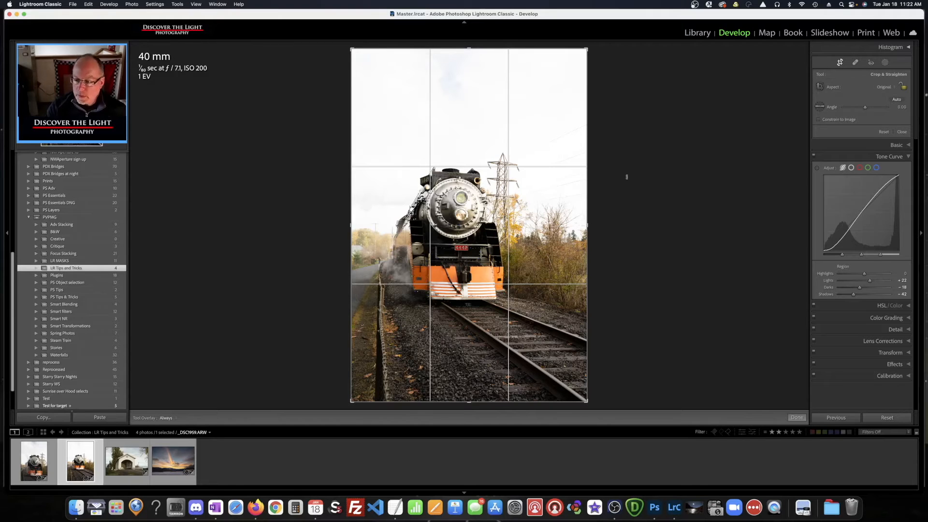
- Cycle through the available crop guide overlays on the train photo twice, ending on the Thirds grid
key("o")
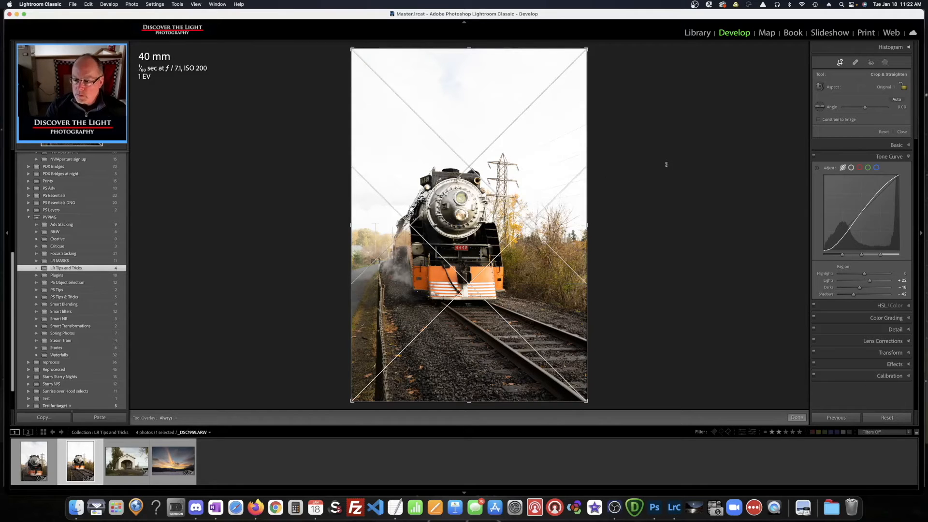
key("o")
key("o")
key("o")
key("o")
key("o")
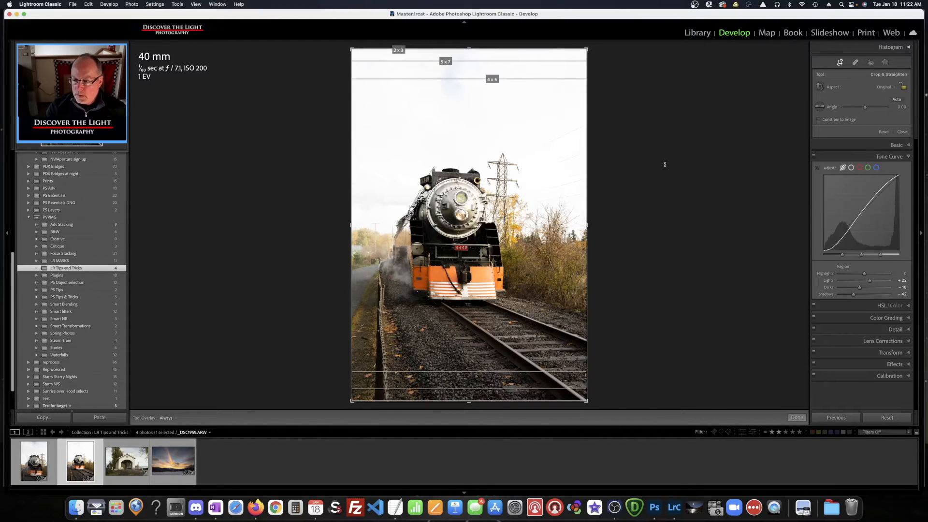
key("o")
key("o")
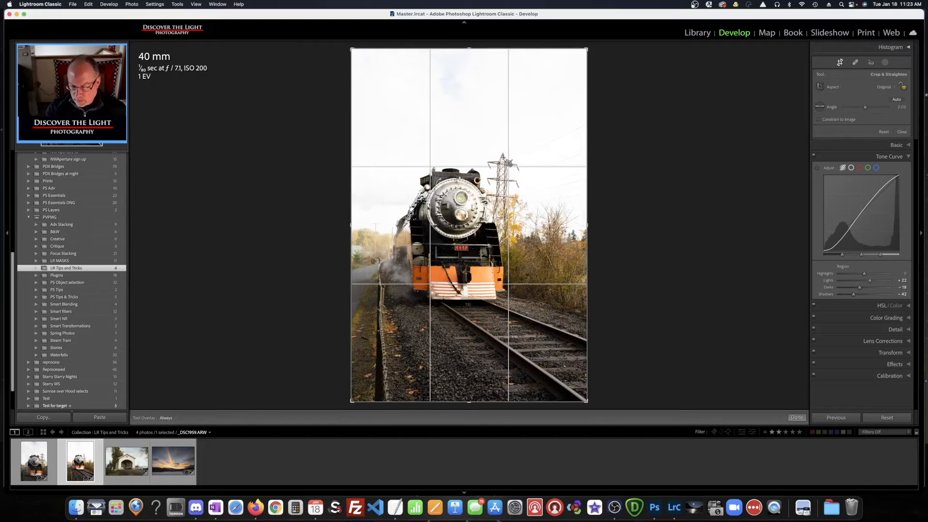
key("o")
key("o")
key("o")
key("o")
key("o")
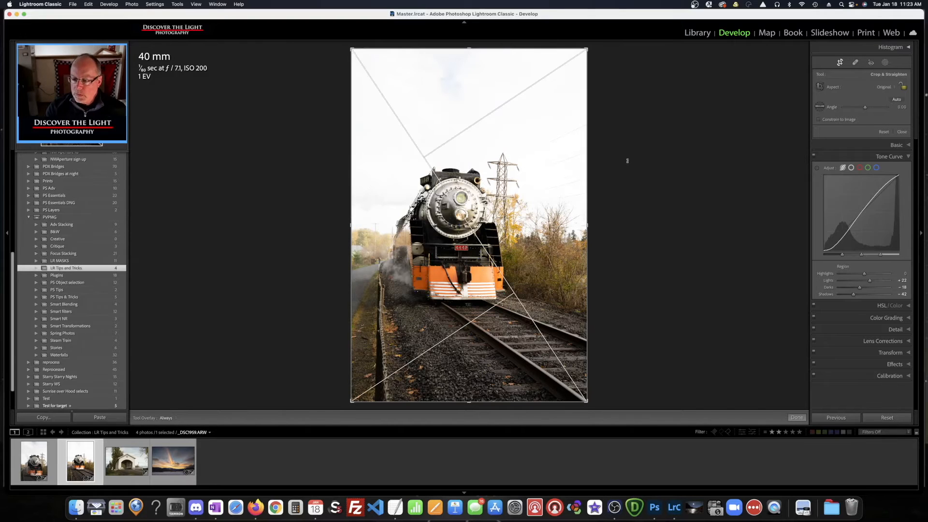
key("o")
key("o")
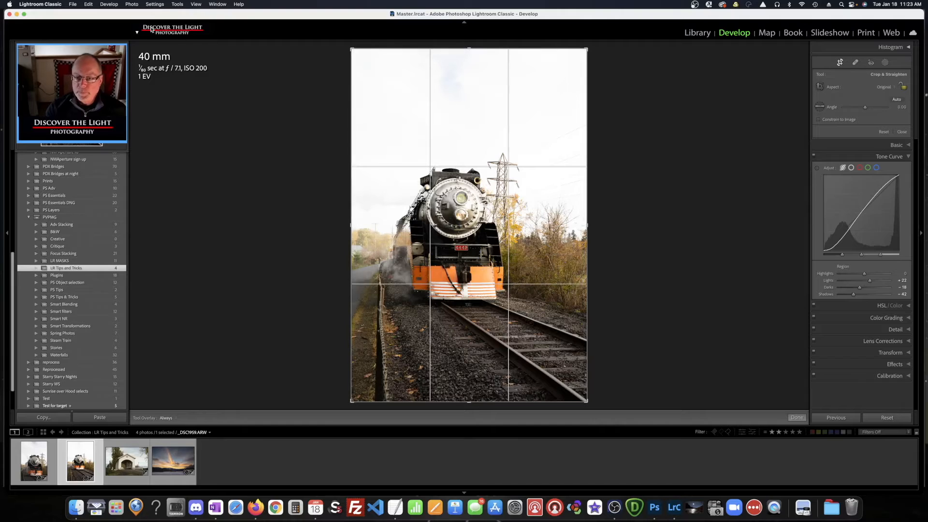
- Leave Triangle and Golden Spiral out of the crop guide overlays to cycle, keeping Grid, Thirds, Diagonal, Golden Ratio and Aspect Ratios
left_click(177, 5)
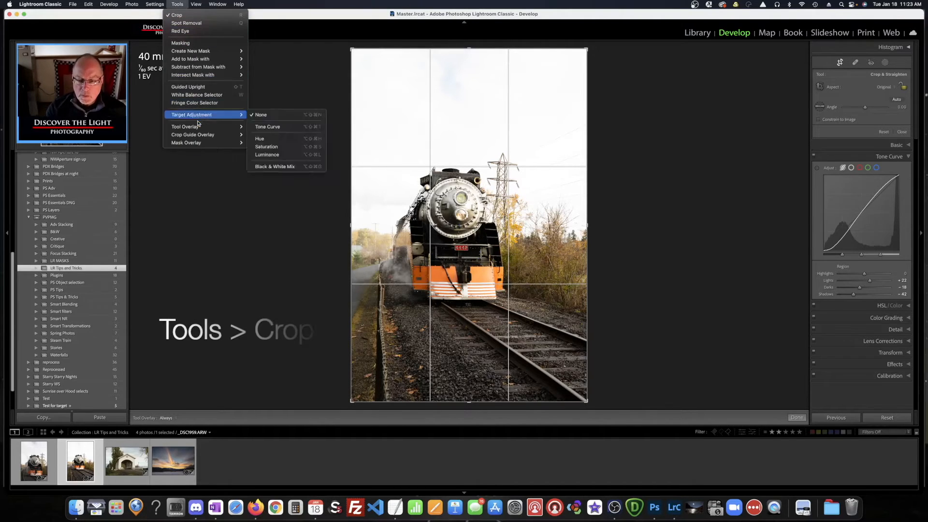
mouse_move(192, 137)
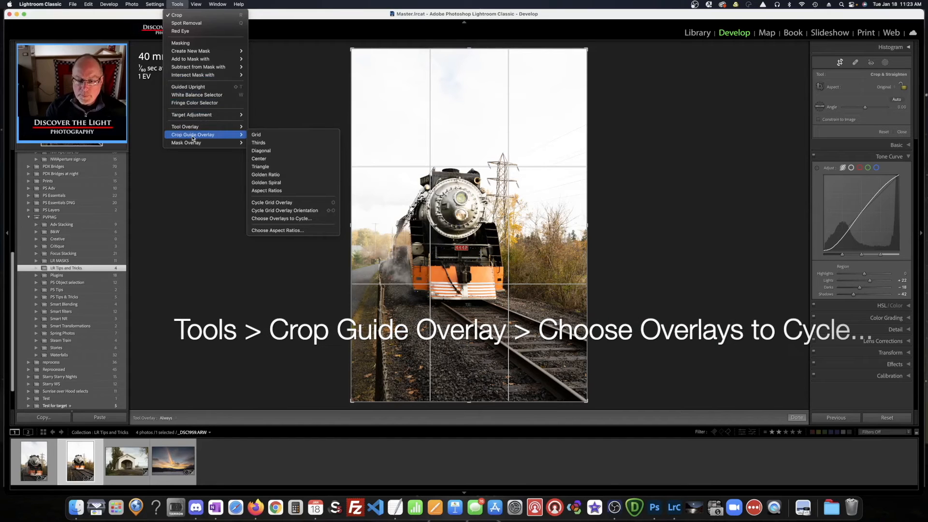
left_click(282, 219)
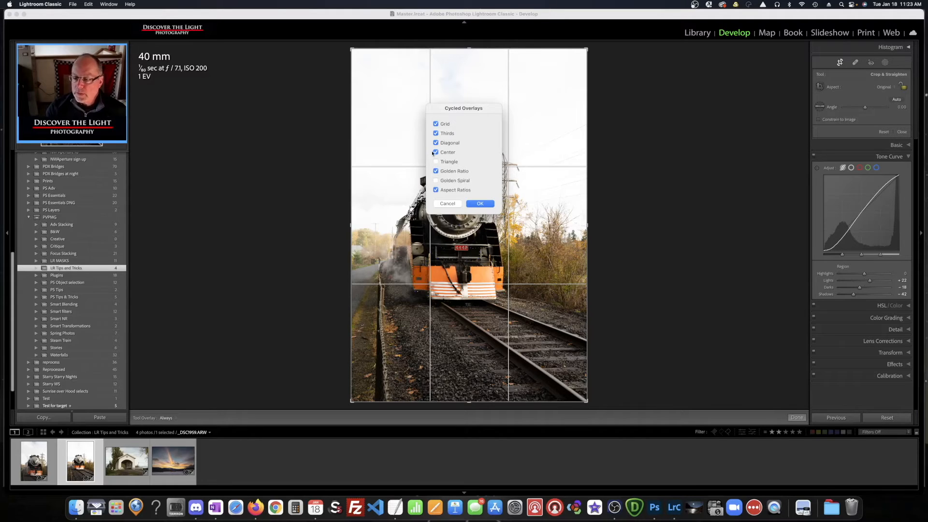
left_click(486, 206)
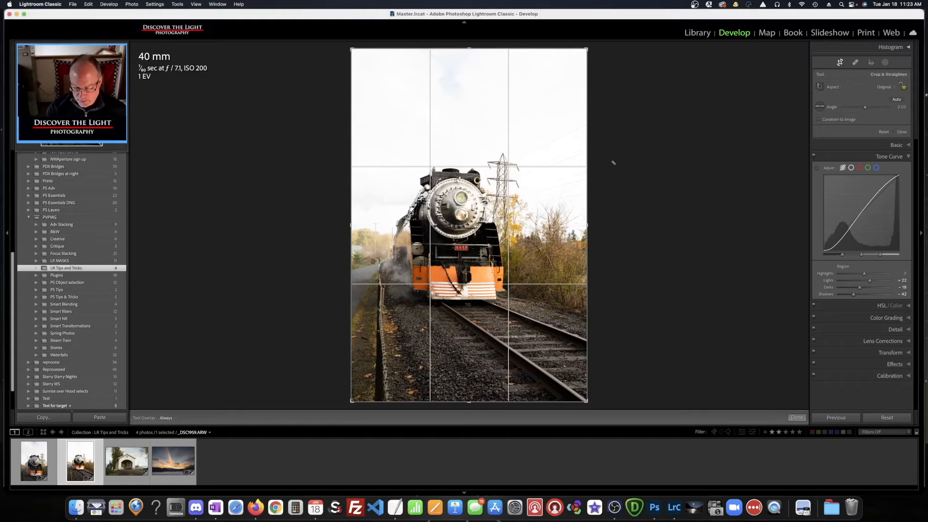
- Cycle through the reduced set of crop guide overlays over the train photo
key("o")
key("o")
key("o")
key("o")
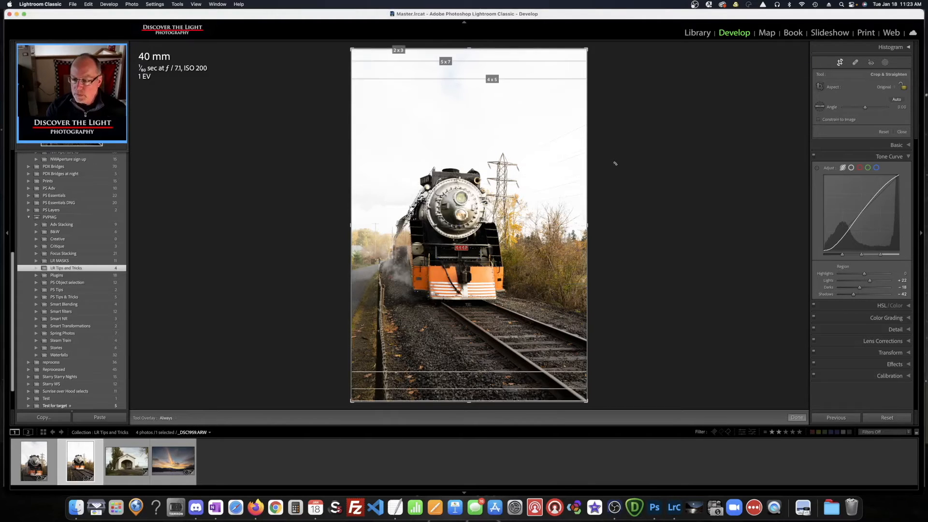
key("o")
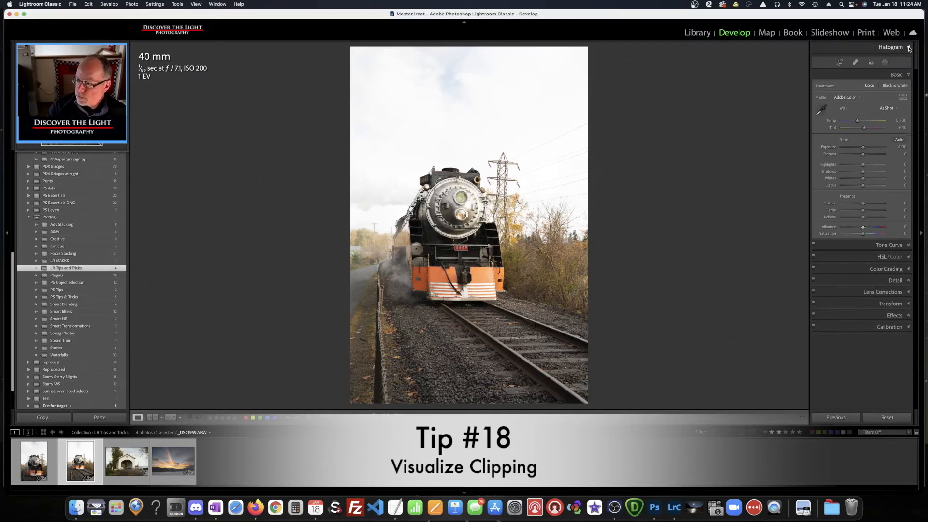
- Expand the histogram and force clipping in the train photo by setting Blacks to -78 and Whites to +42
left_click(909, 48)
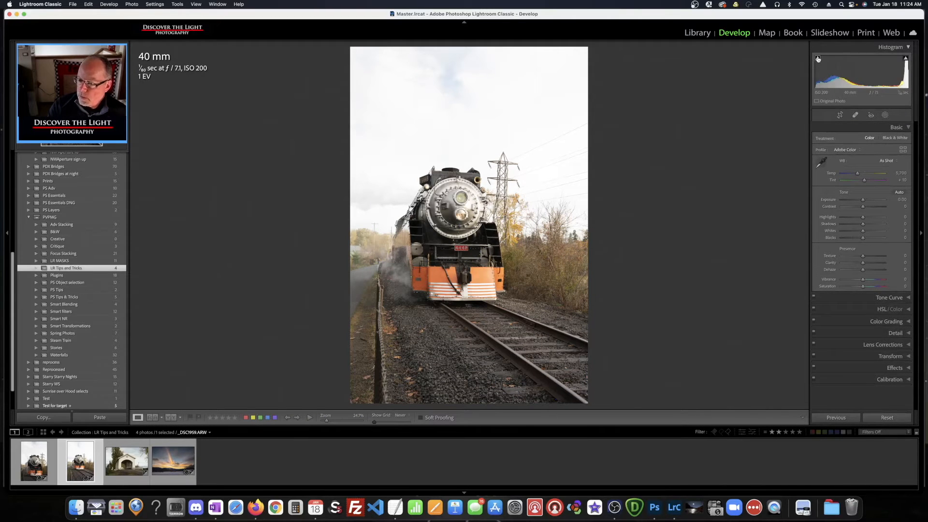
mouse_move(905, 59)
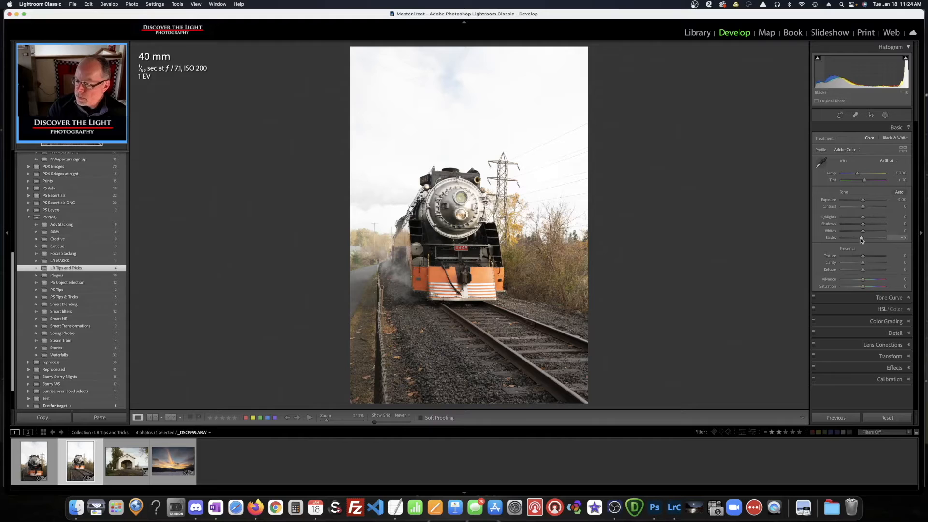
left_click_drag(862, 238, 849, 242)
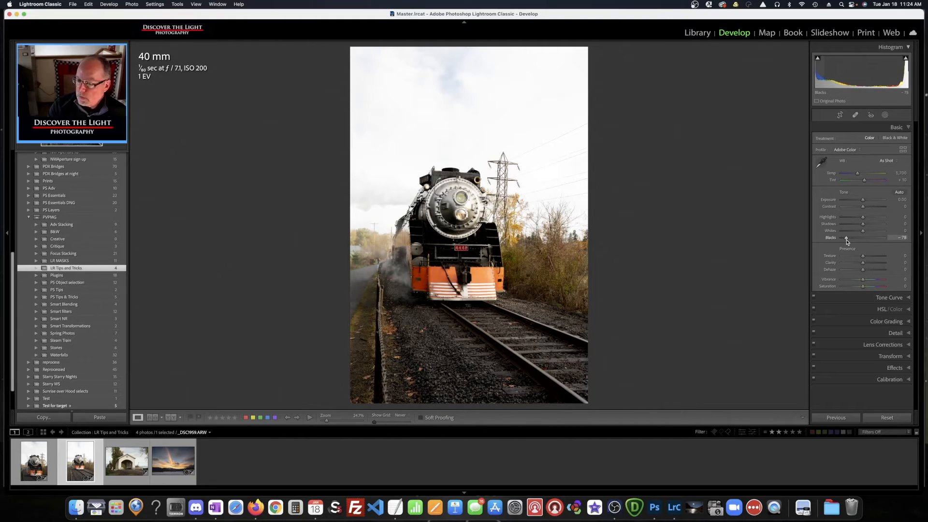
mouse_move(817, 58)
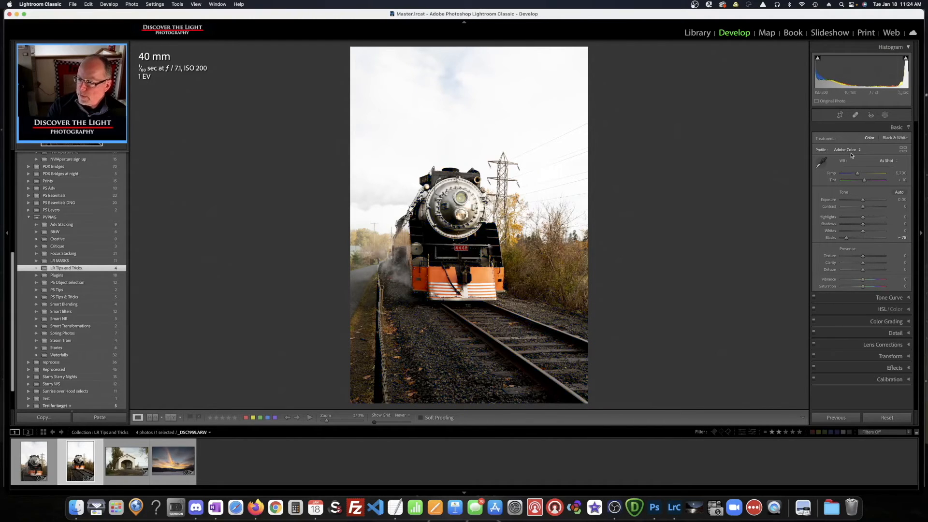
left_click_drag(866, 232, 873, 232)
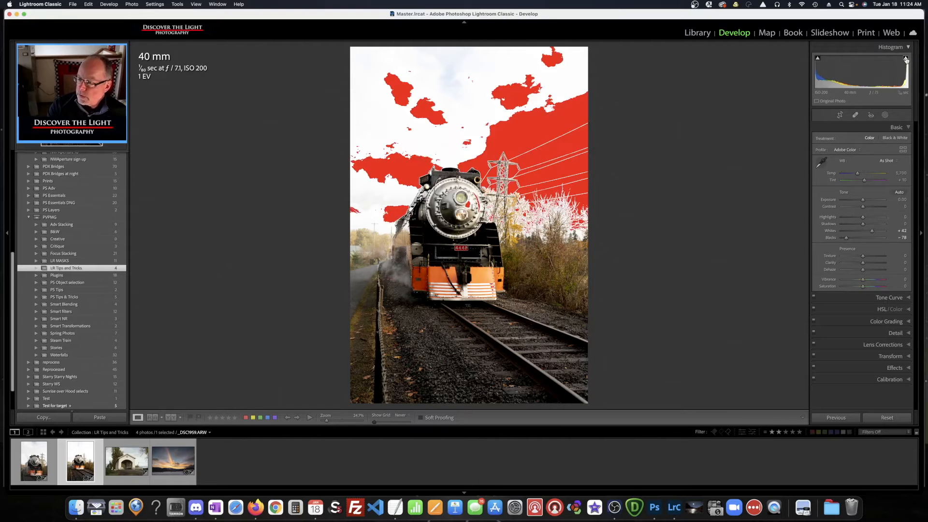
- Turn on the shadow and highlight clipping warnings, turn them off, and turn both on again
left_click(905, 59)
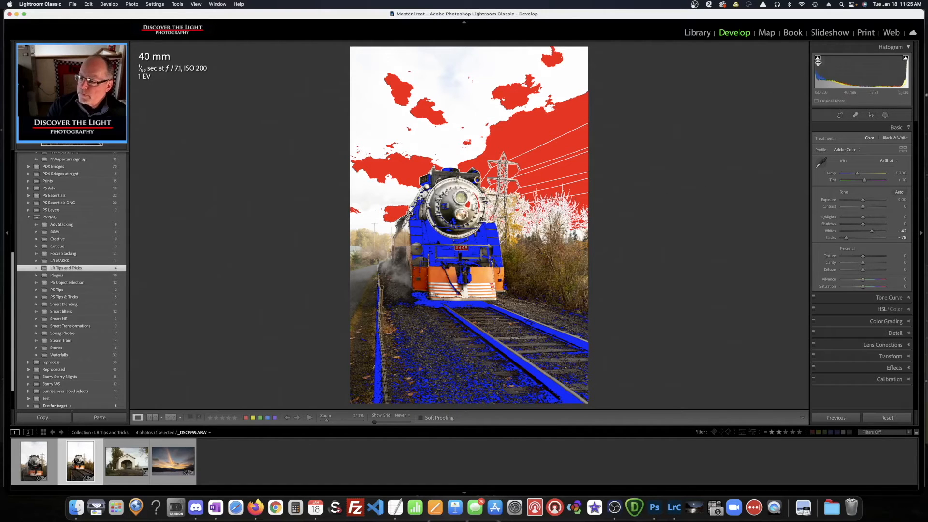
left_click(905, 58)
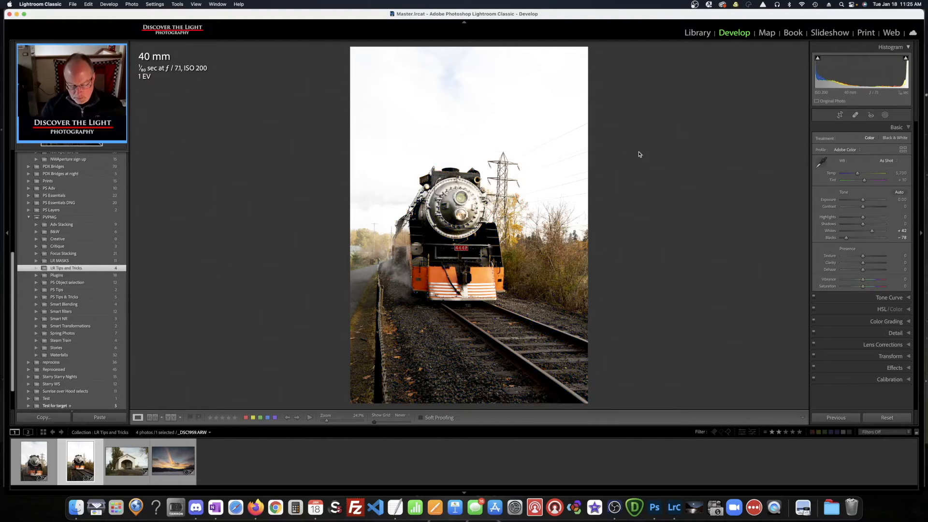
key("j")
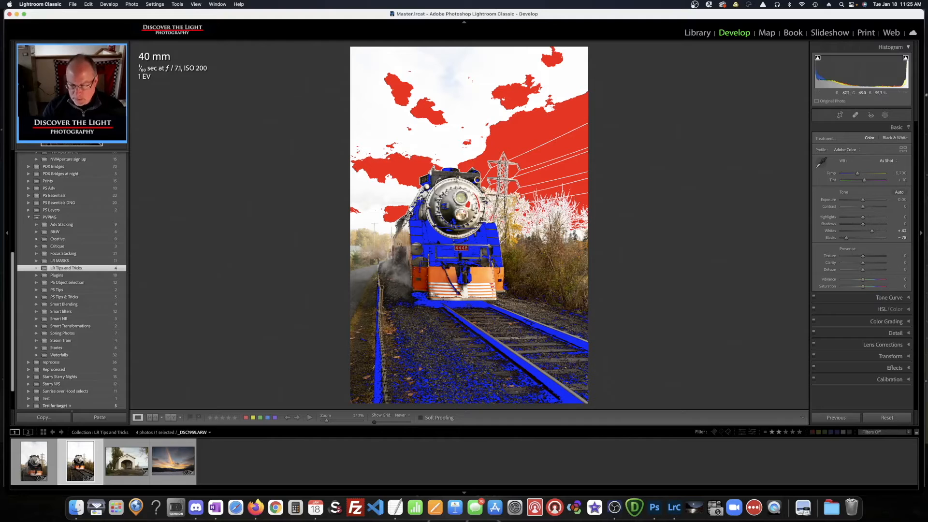
- Reduce the clipping by setting Whites to +1, Blacks to -4, Exposure to -0.65 and Shadows to +38
mouse_move(872, 233)
left_mouse_down()
mouse_move(849, 238)
mouse_move(863, 240)
left_mouse_up()
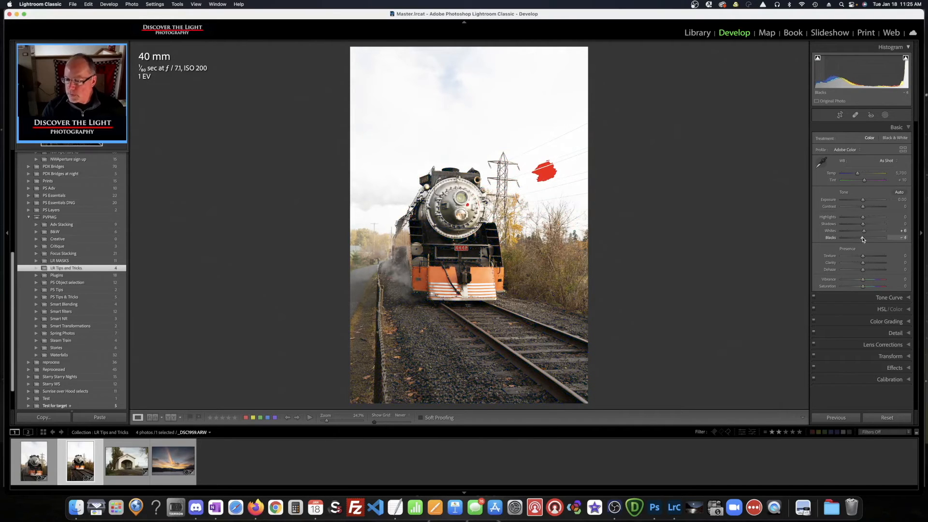
left_click_drag(864, 232, 862, 232)
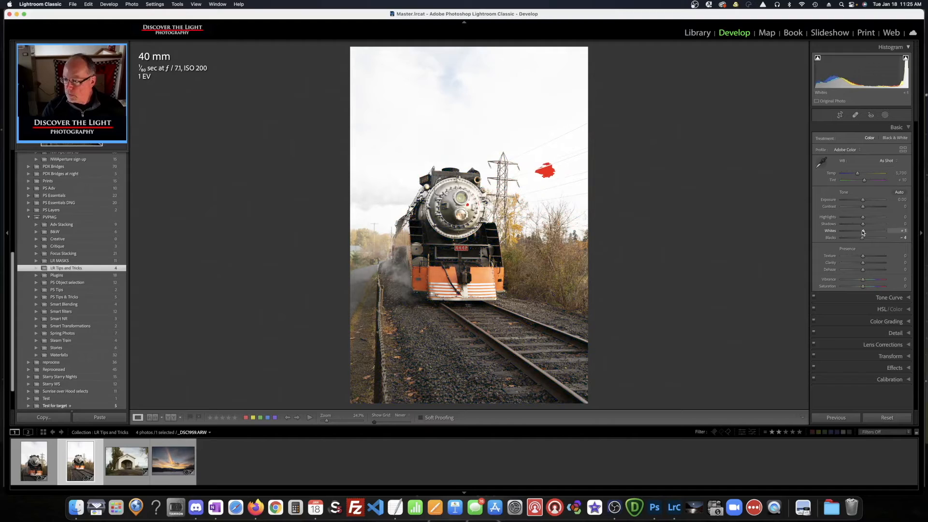
left_click_drag(863, 200, 860, 200)
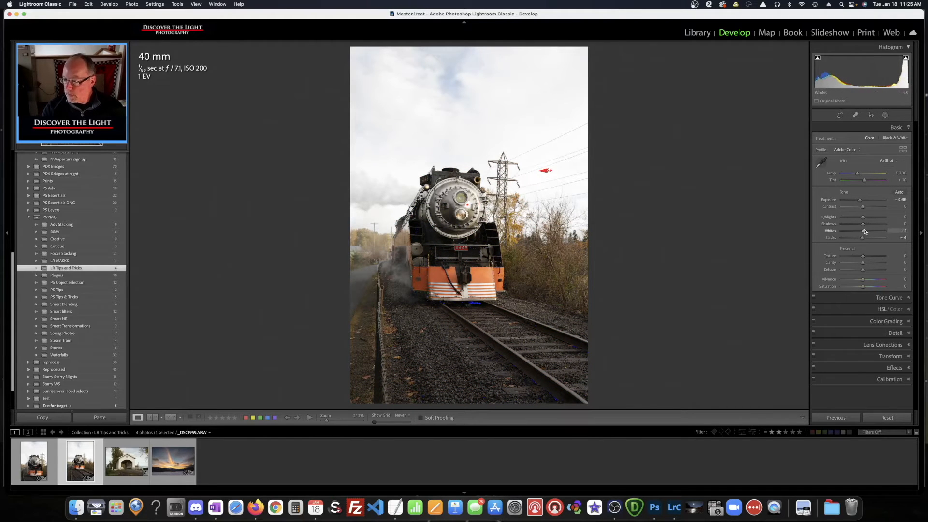
left_click_drag(863, 224, 871, 224)
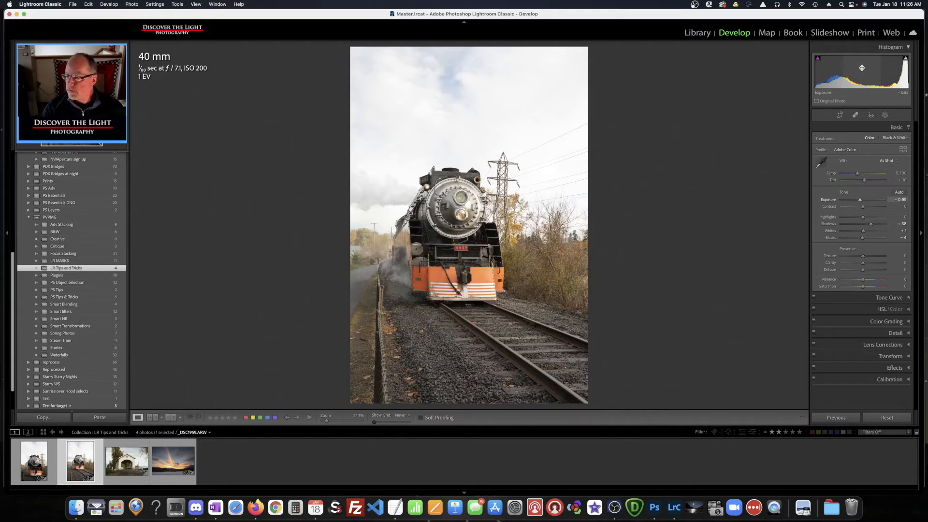
- Adjust tone directly on the histogram, lowering Exposure to -1.35 and raising Shadows to +55
left_click_drag(861, 68, 842, 68)
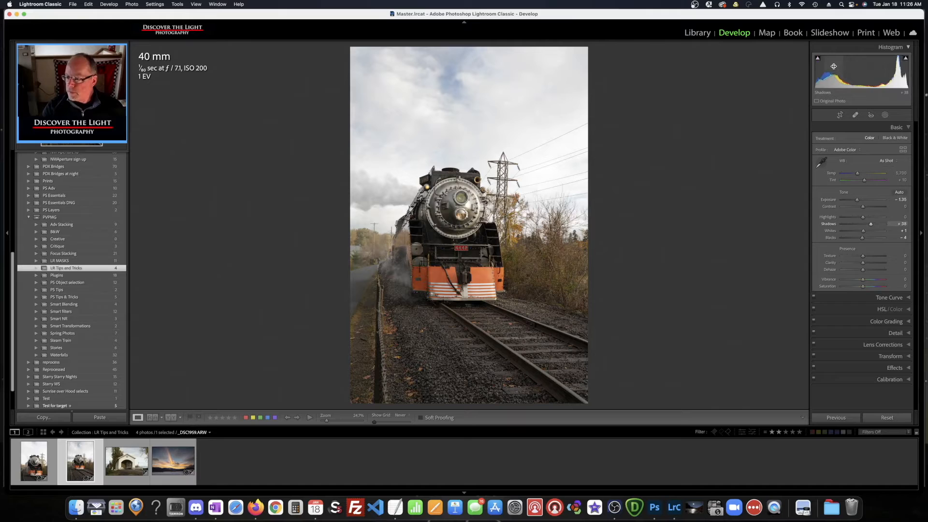
left_click_drag(832, 72, 839, 72)
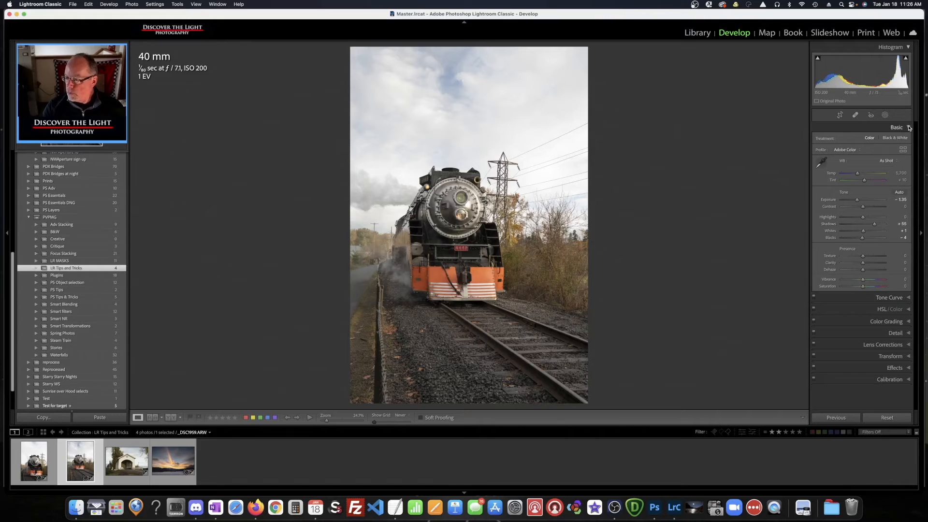
- Expand the Tone Curve settings, followed by the Detail settings, with only one section open at a time
left_click(890, 298)
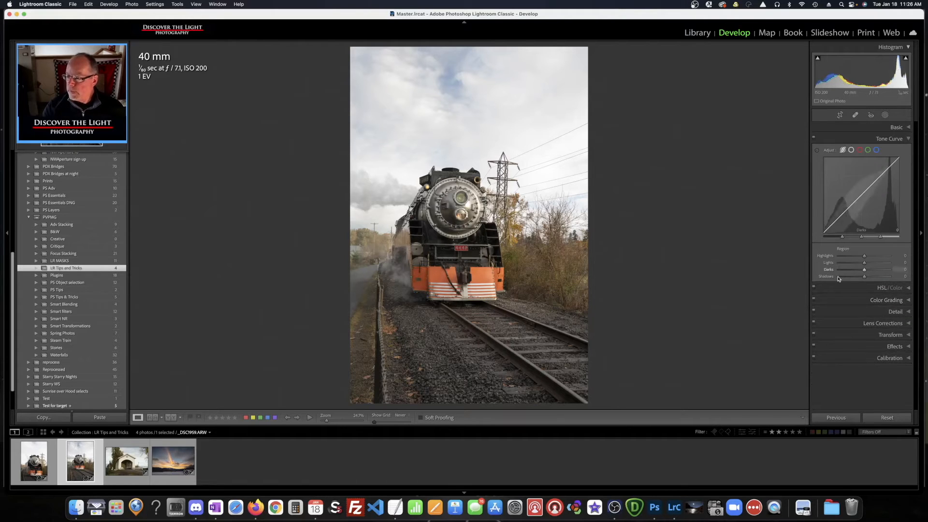
left_click(894, 311)
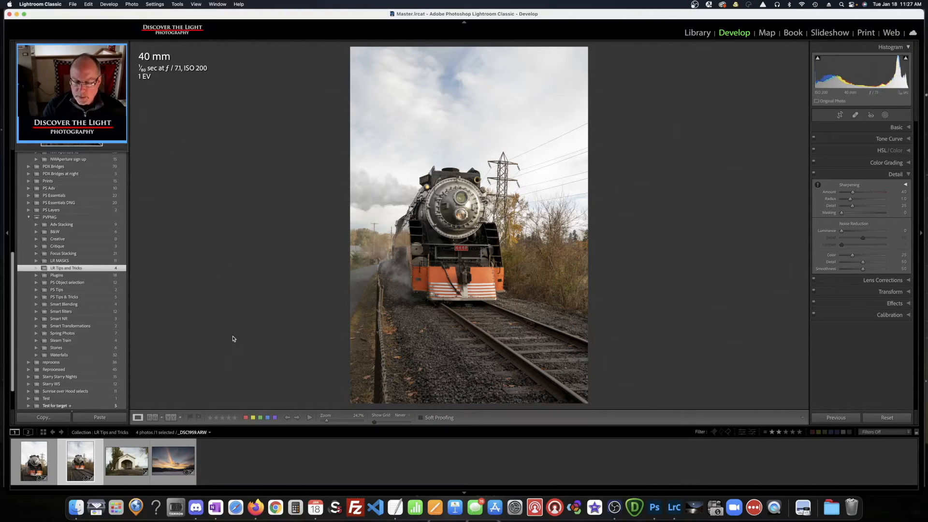
- Show the train photo's before and after versions side by side and return to the single-photo view
left_click(170, 418)
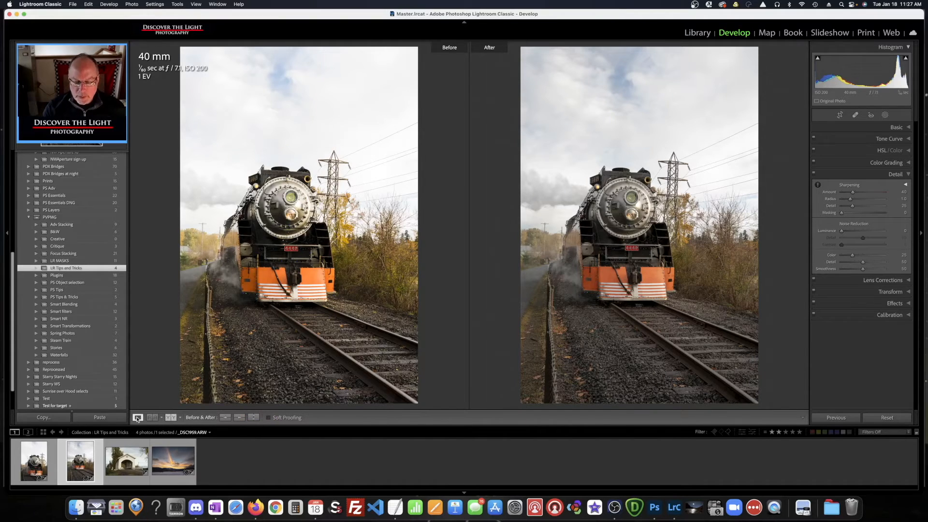
left_click(137, 418)
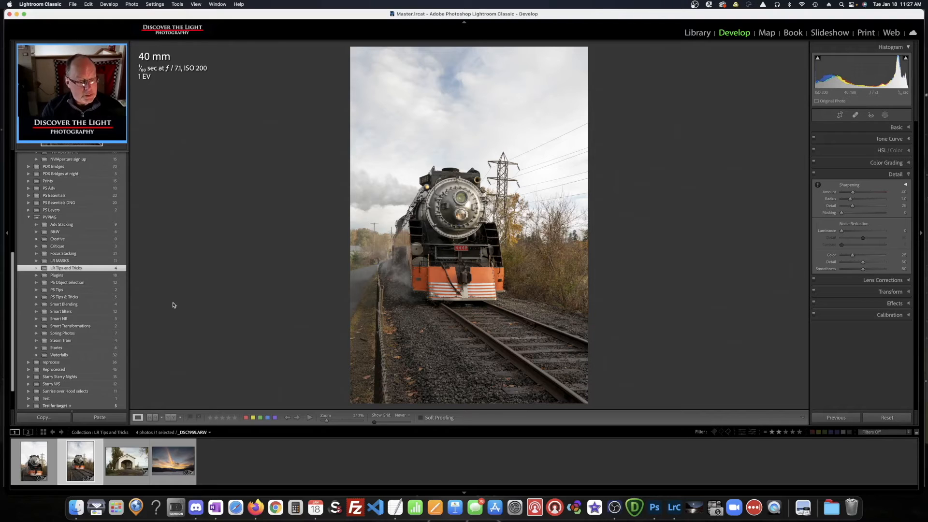
- Toggle the full-size train photo between before and after several times, finishing with the side-by-side comparison
key("backslash")
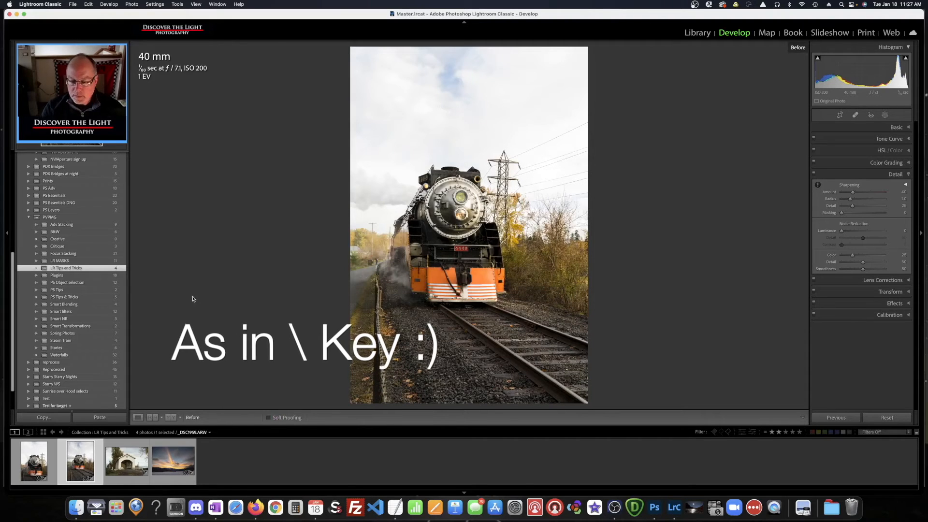
key("backslash")
key("backslash")
key("backslash")
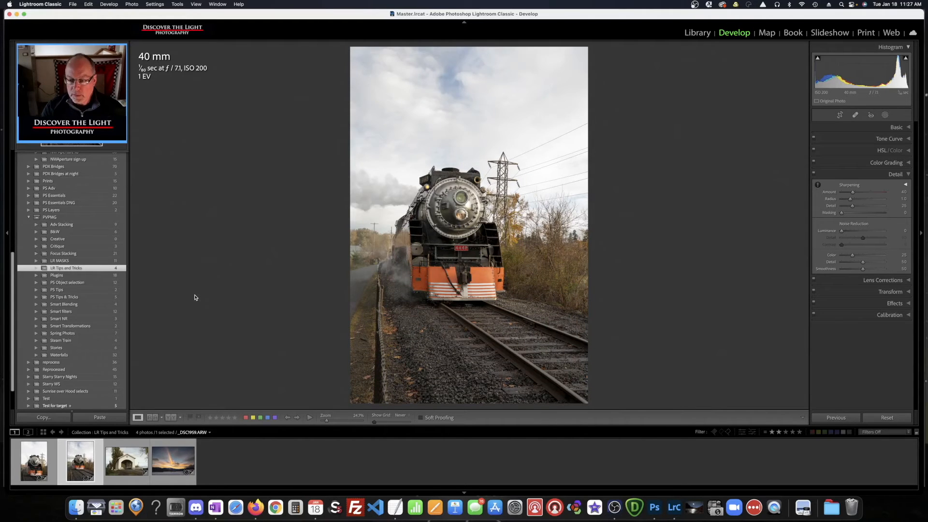
key("backslash")
key("backslash")
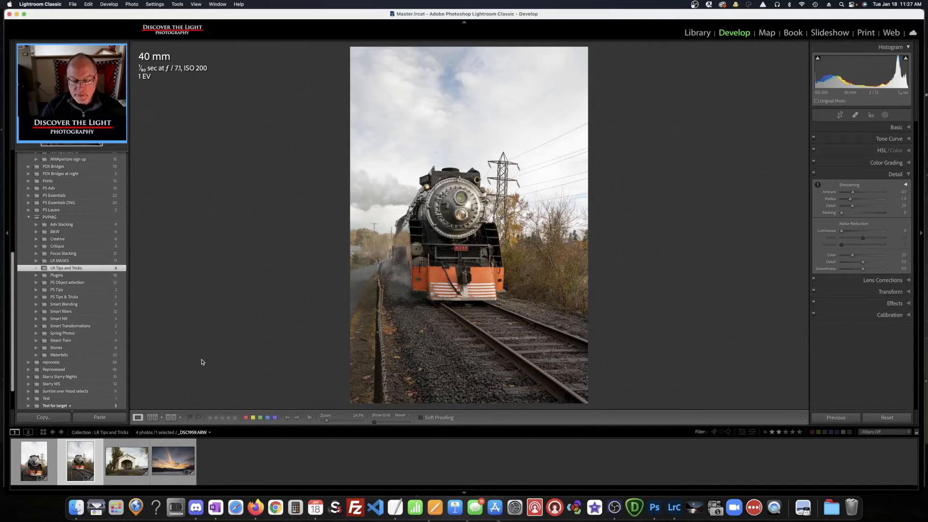
key("y")
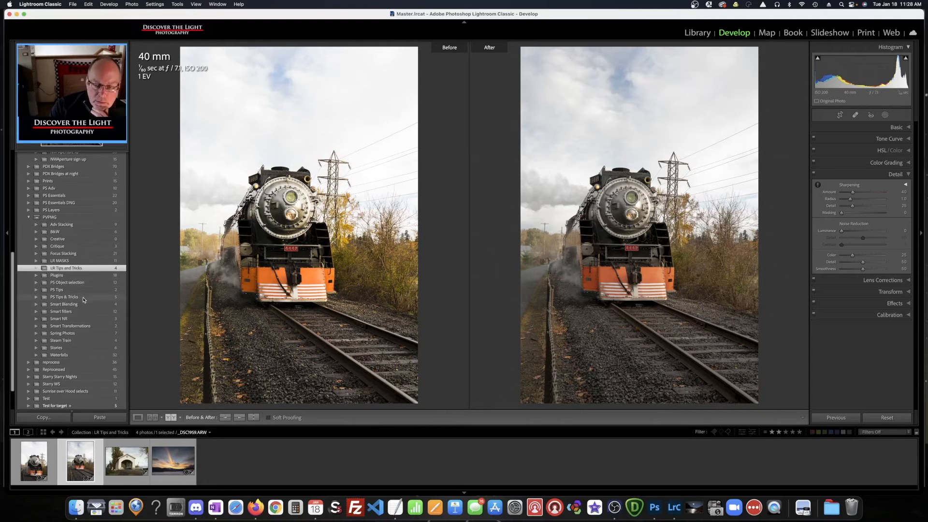
- Expand the train photo's edit history and set its early Shadows state as the Before version
scroll(80, 296, "down", 1)
scroll(78, 293, "up", 10)
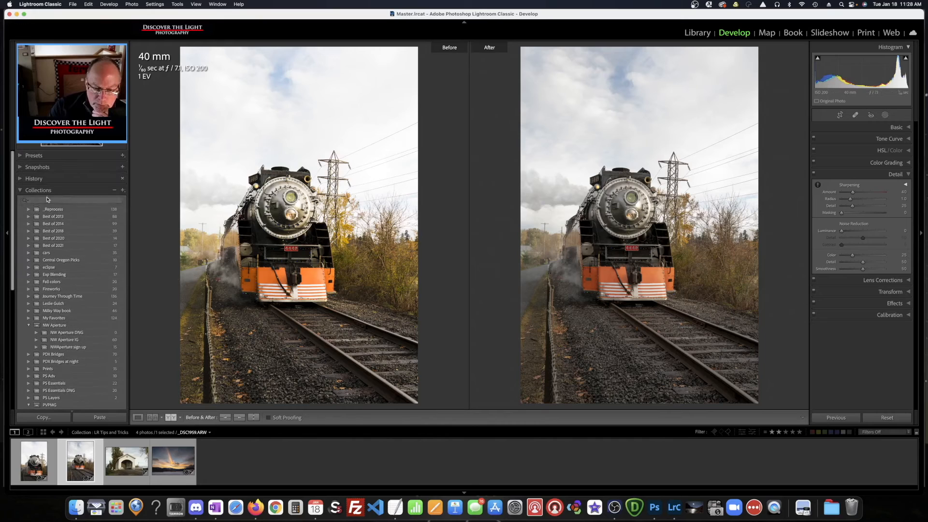
left_click(59, 180)
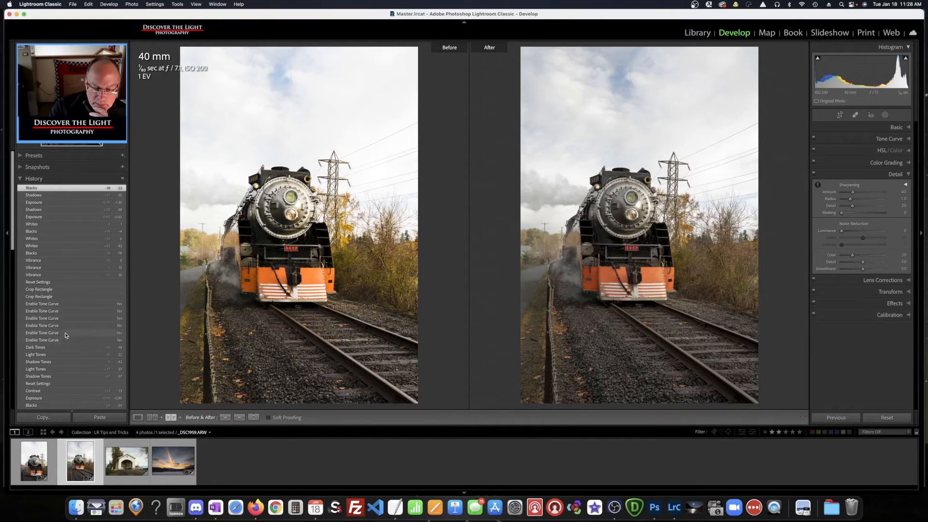
scroll(65, 332, "down", 5)
scroll(65, 331, "down", 10)
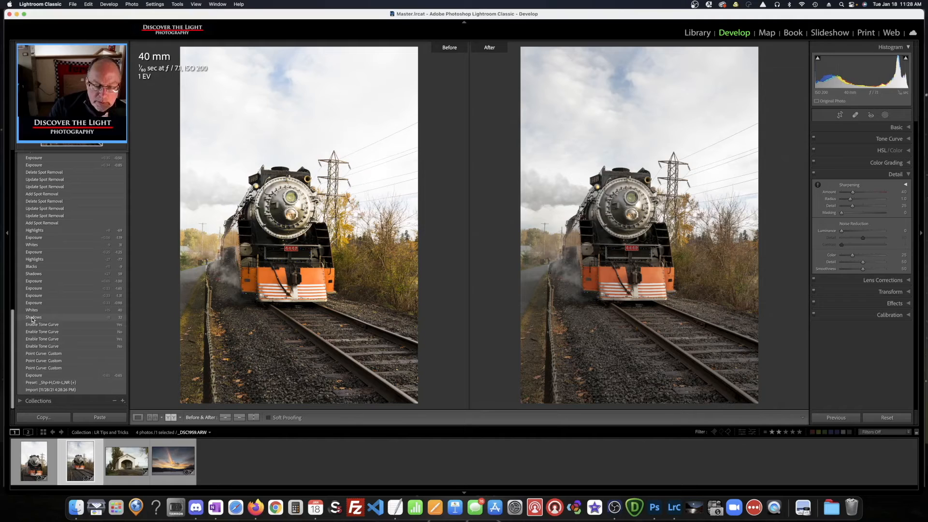
left_click_drag(33, 319, 284, 242)
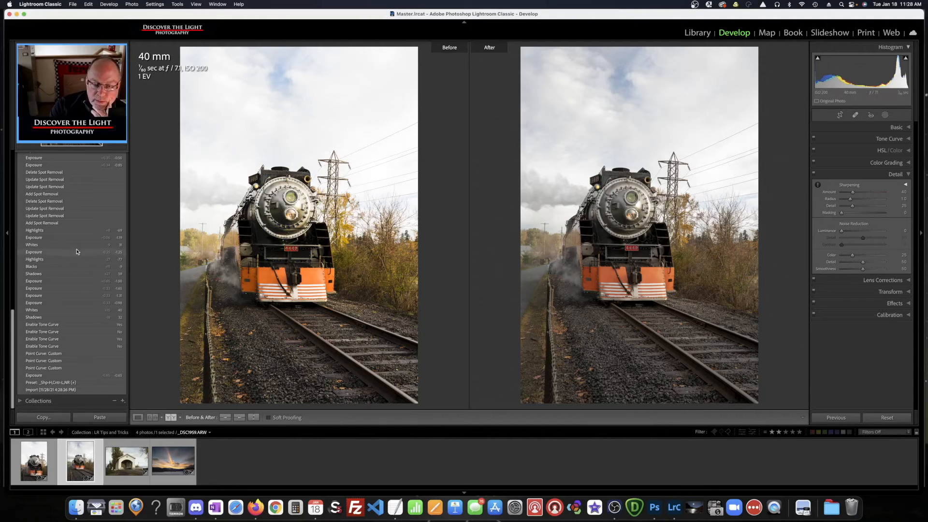
- Try other history states as the Before version of the train photo, including the recent Shadows adjustment
scroll(44, 188, "up", 5)
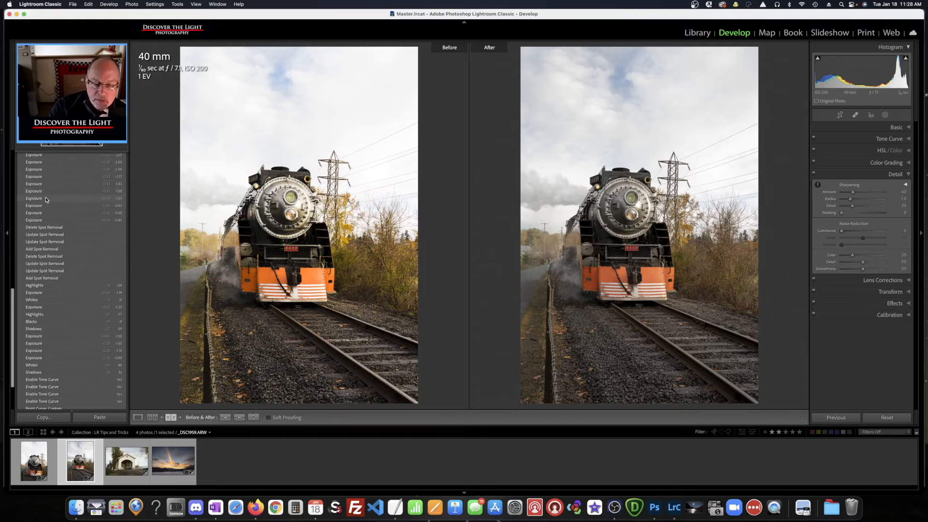
scroll(47, 202, "up", 2)
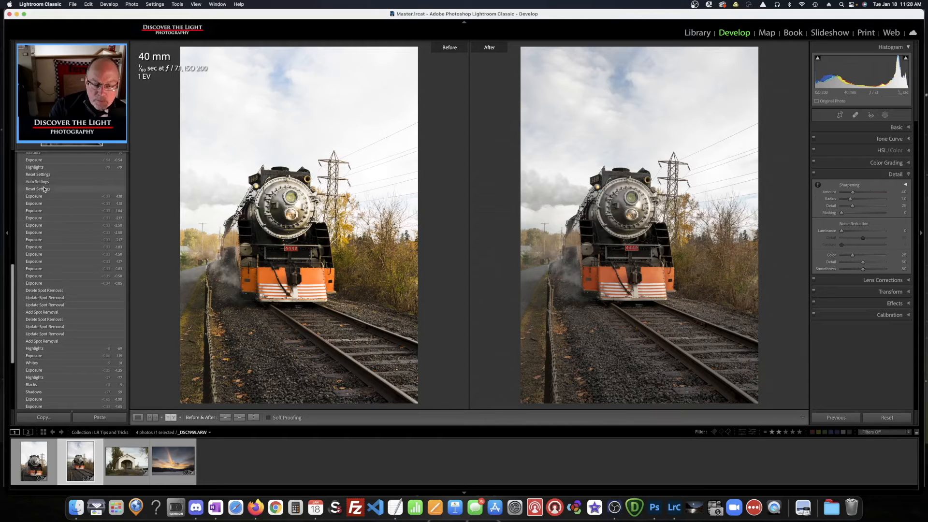
scroll(45, 212, "up", 3)
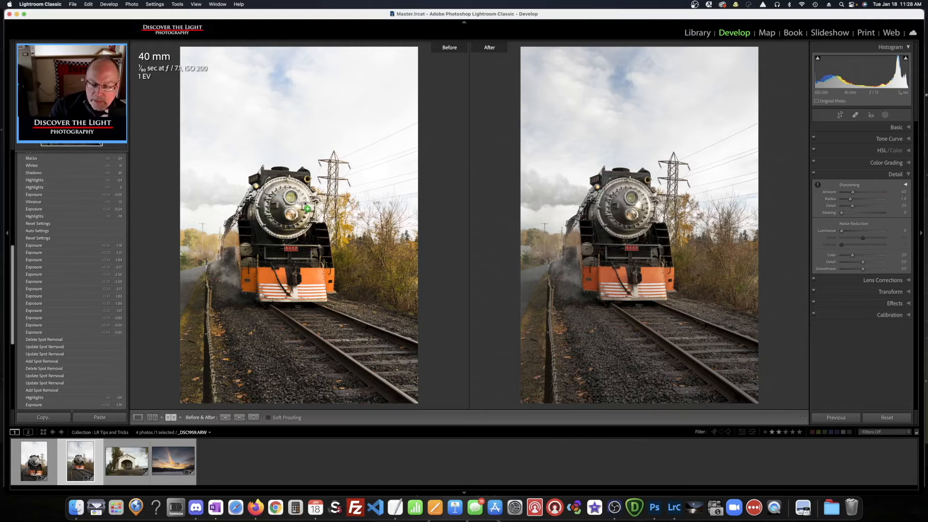
scroll(66, 236, "up", 2)
scroll(61, 227, "up", 3)
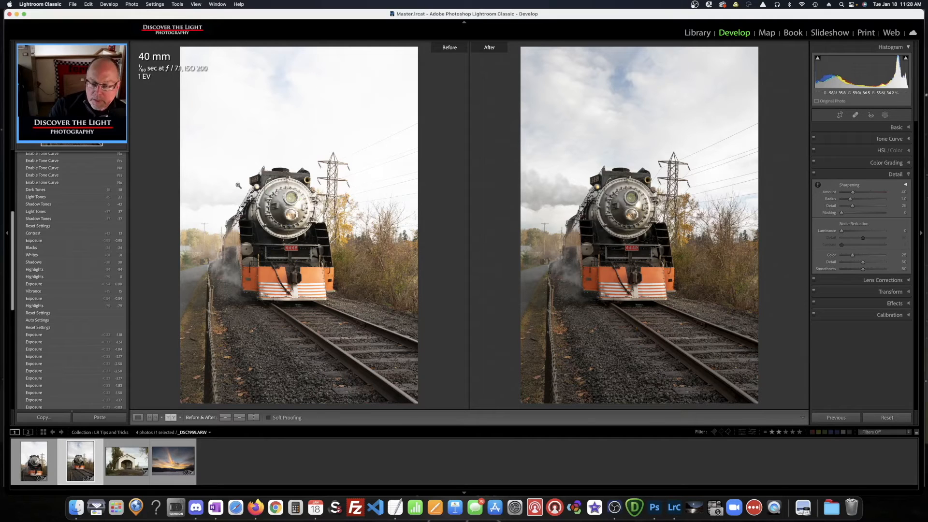
scroll(87, 219, "up", 5)
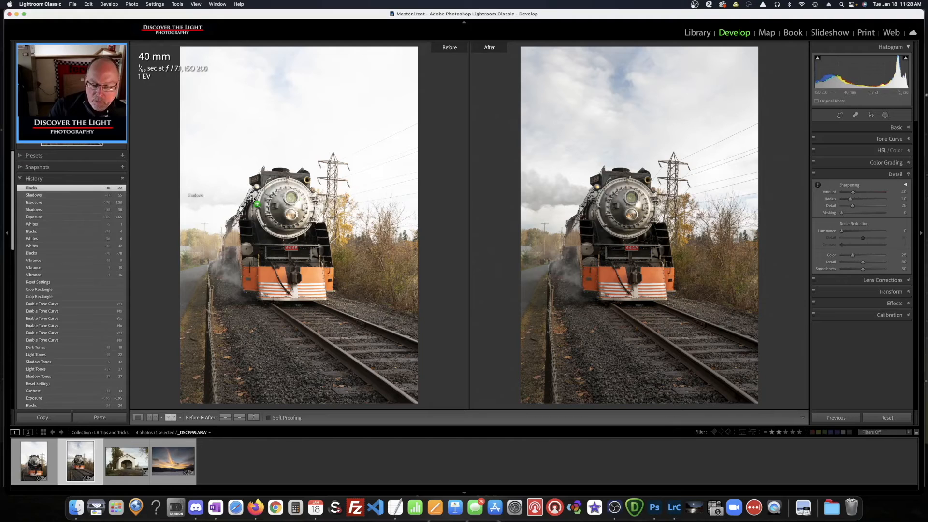
- Set the original Import history state as the Before version and return to the single-photo view
scroll(45, 306, "down", 10)
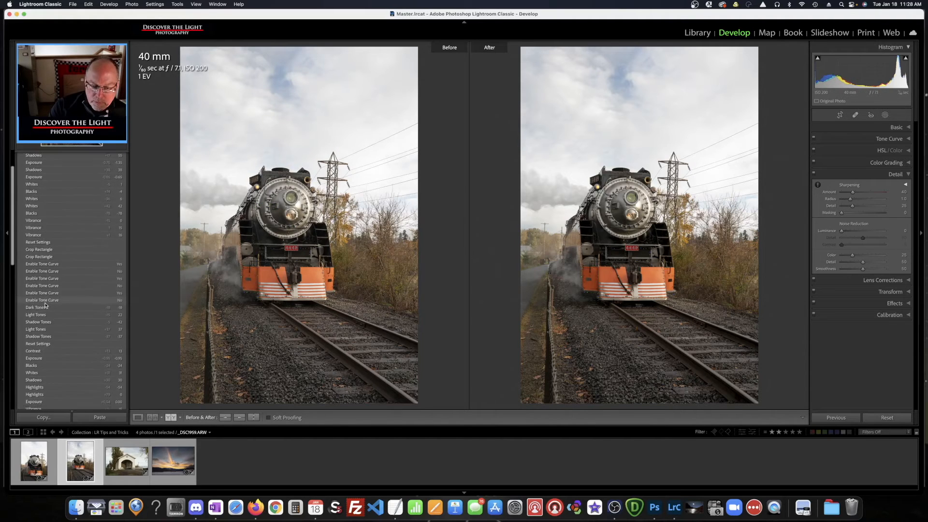
scroll(45, 306, "down", 10)
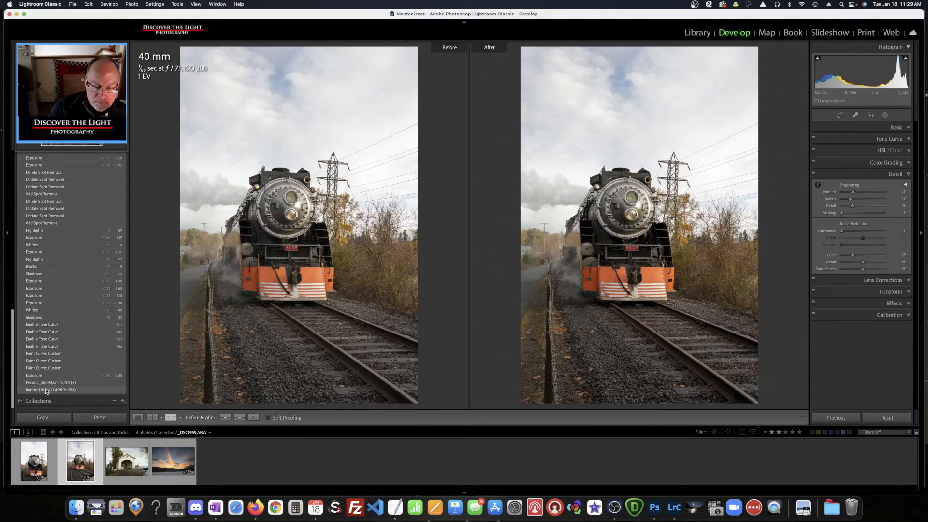
left_click_drag(47, 392, 273, 277)
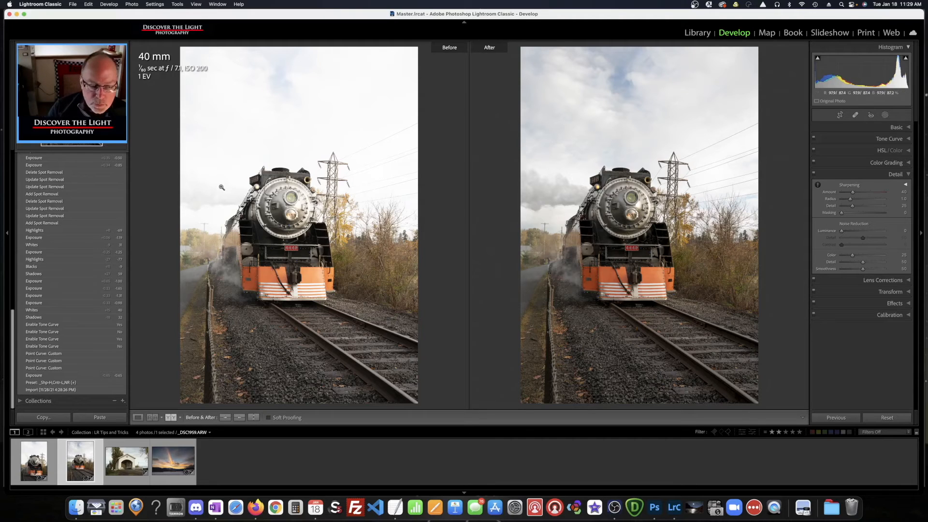
left_click(138, 418)
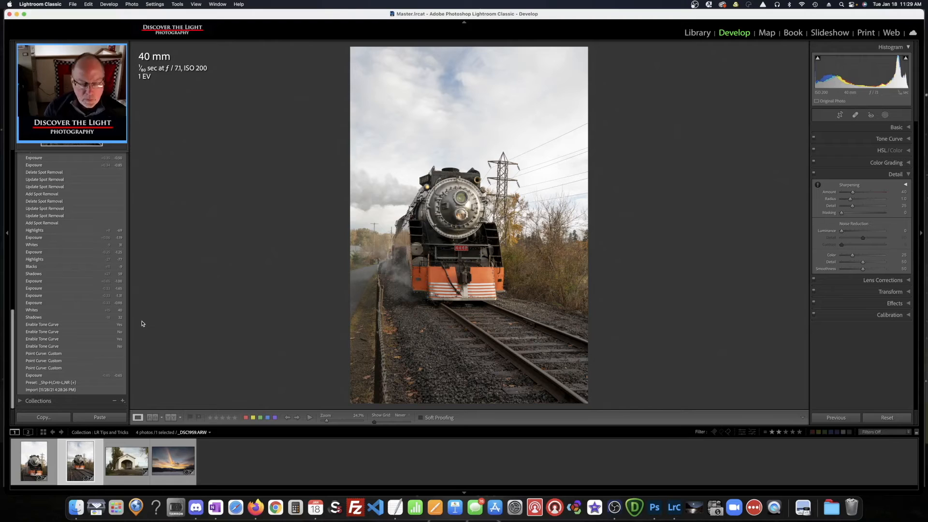
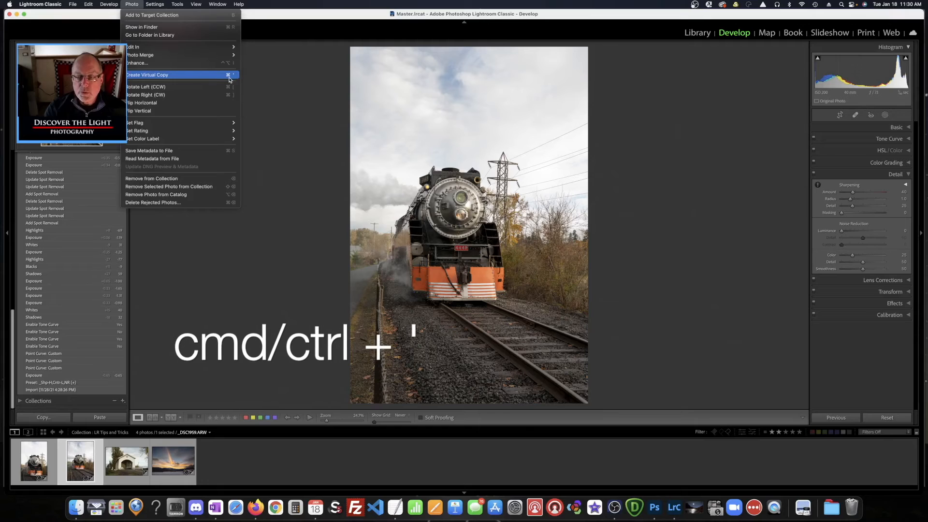
- Create a virtual copy of the train photo and apply the Sepia Contrasty preset from the B&W group to it
left_click(132, 8)
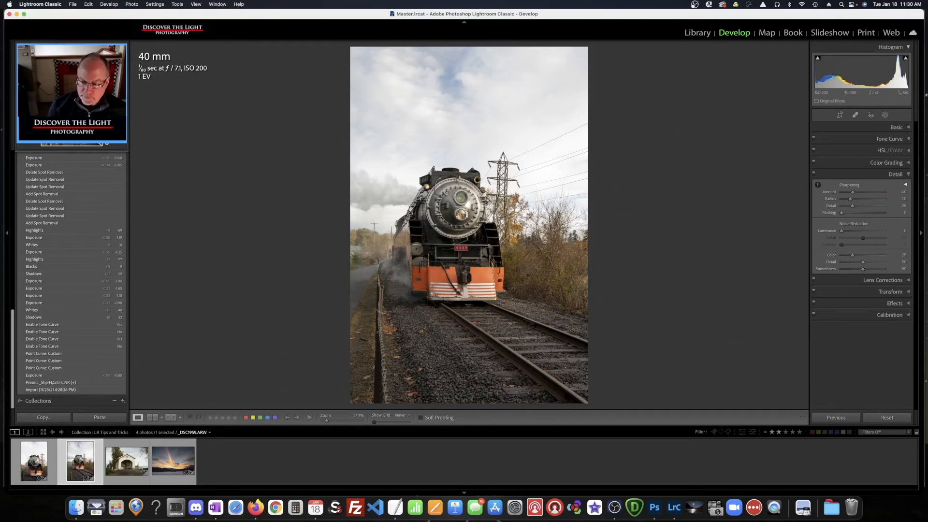
key("super+apostrophe")
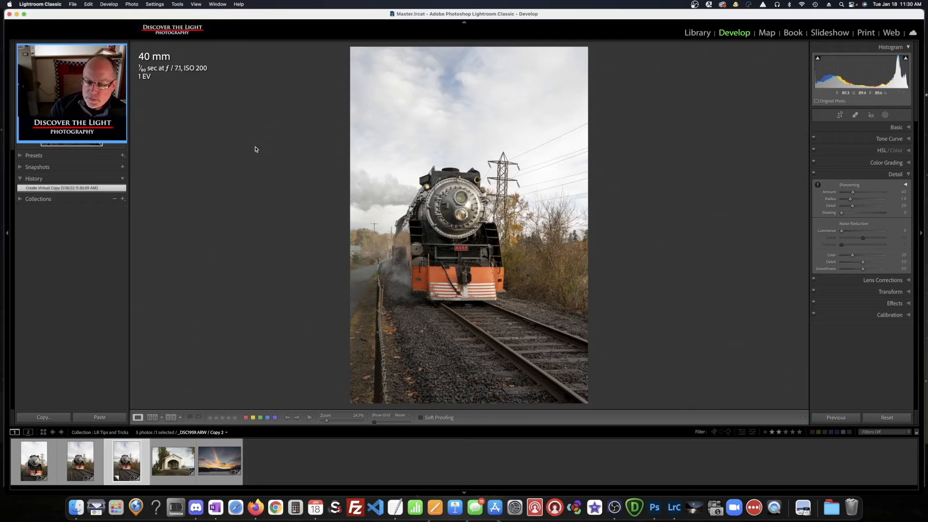
left_click(38, 157)
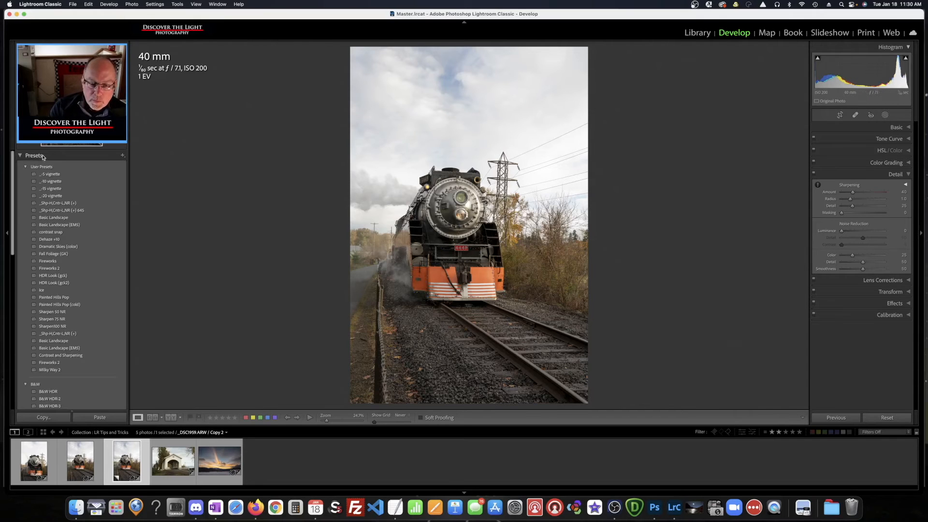
scroll(64, 253, "down", 8)
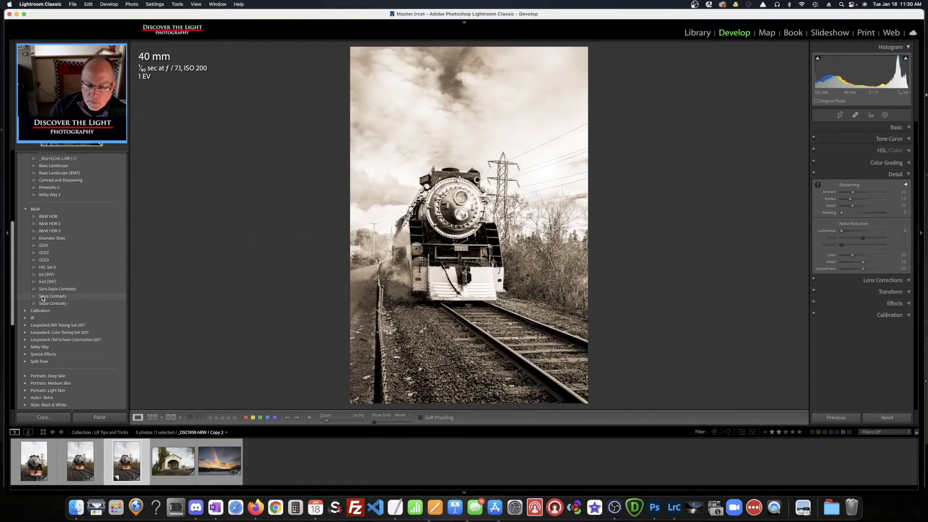
left_click(42, 297)
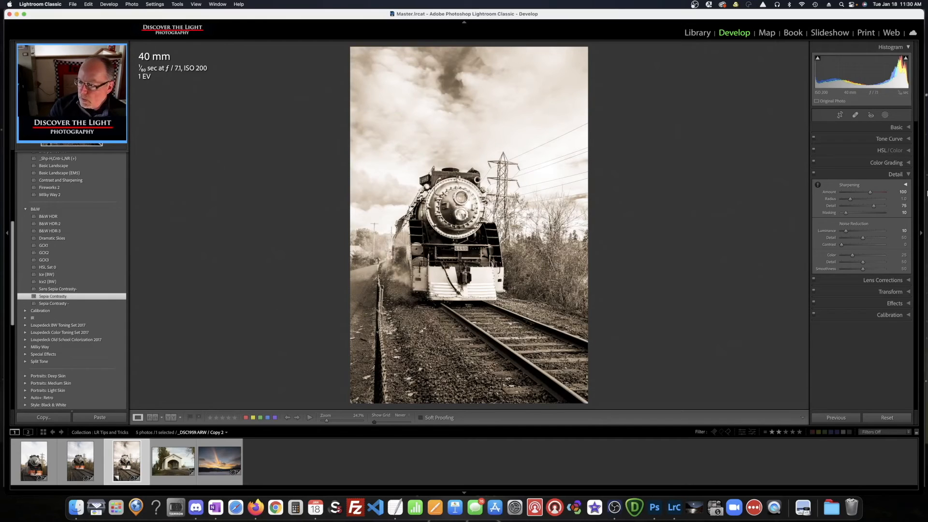
- Lower the Blacks of the sepia copy and set its Exposure to -0.35 in the Basic settings
left_click(898, 127)
left_click_drag(852, 238, 851, 239)
left_click_drag(863, 200, 861, 202)
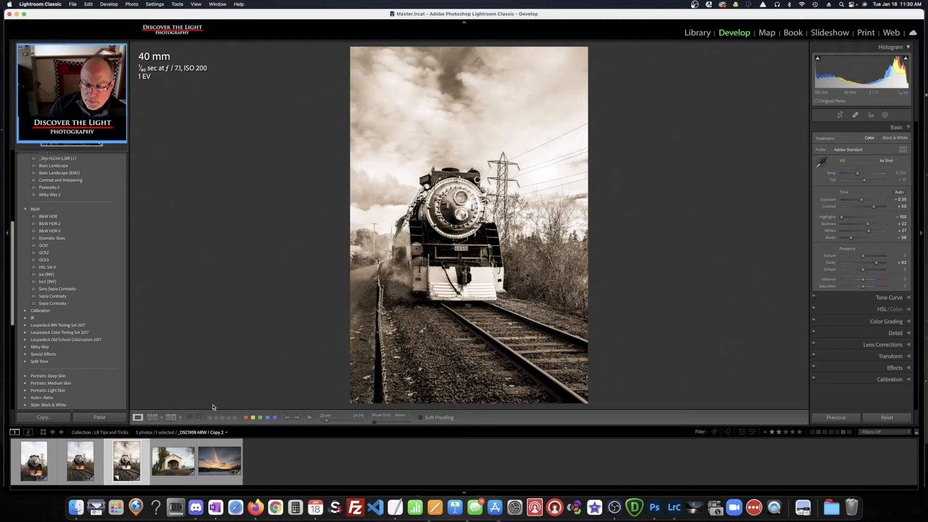
- Compare the color train photo with its sepia virtual copy by alternating between the two, ending on the sepia version
left_click(88, 460)
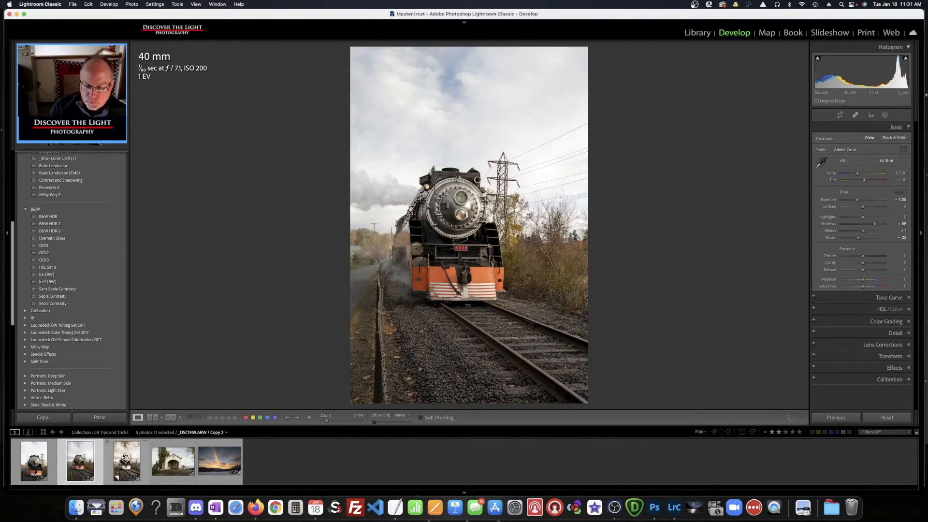
left_click(123, 455)
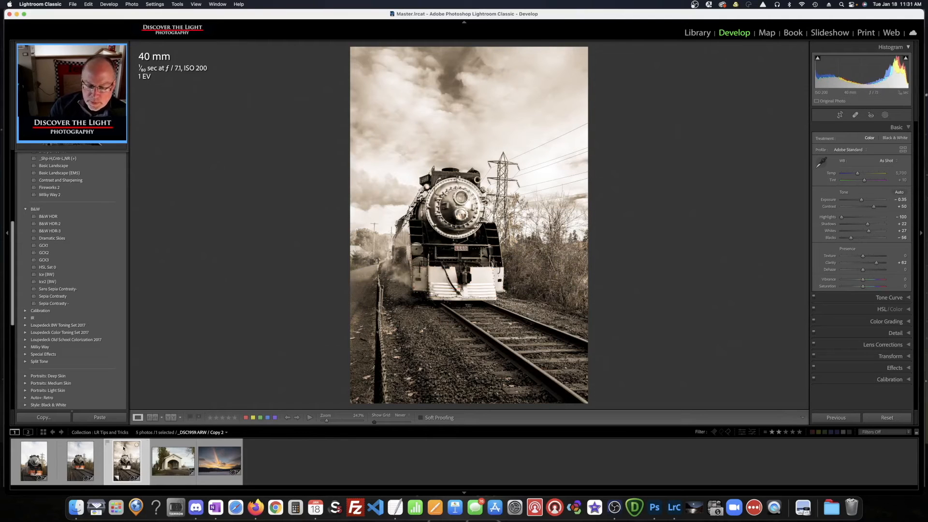
left_click(83, 457)
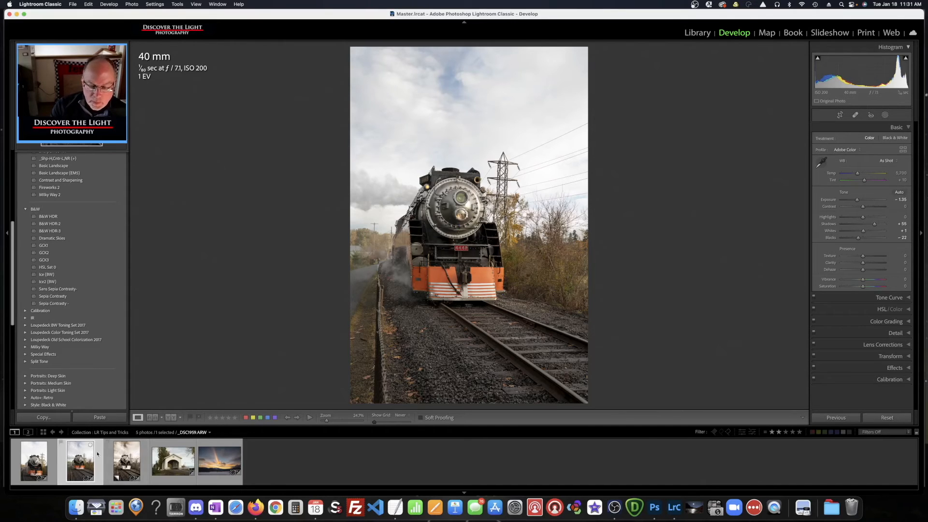
left_click(124, 454)
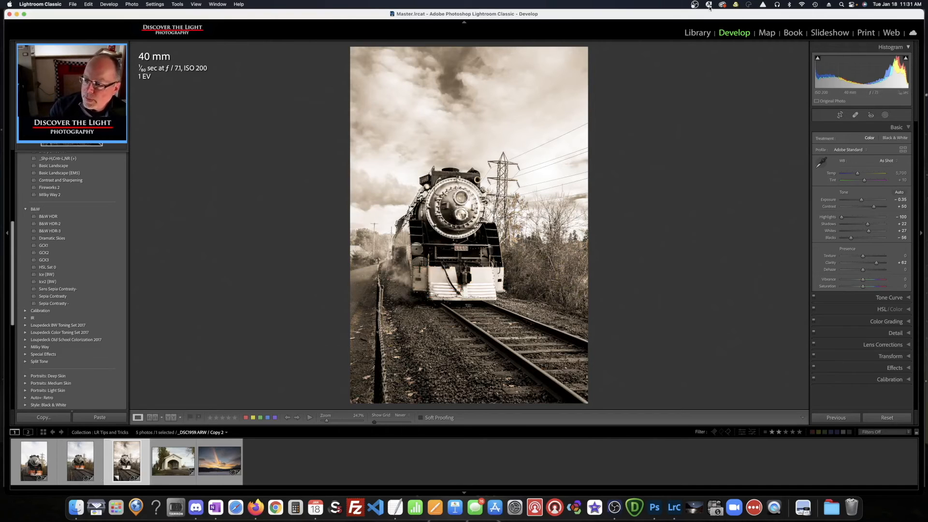
- Switch to the Library module and make the sepia virtual copy the original
left_click(698, 34)
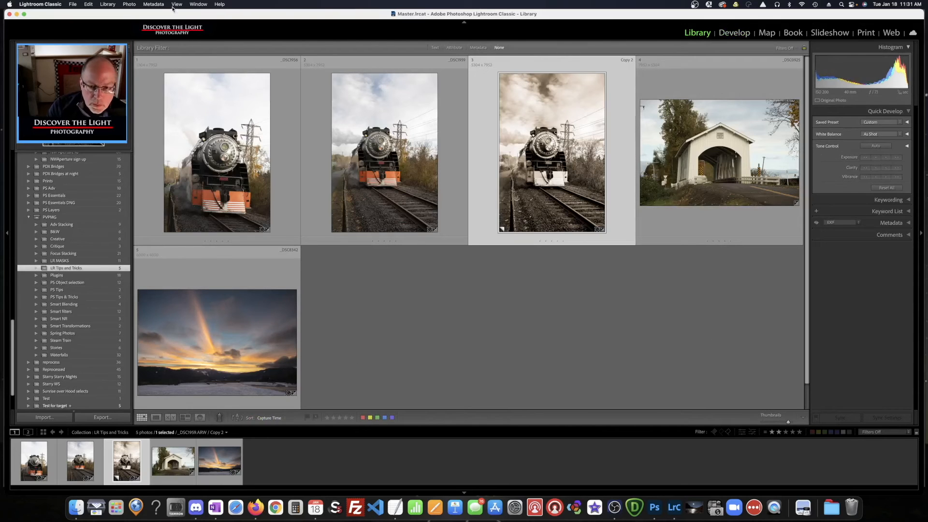
left_click(128, 4)
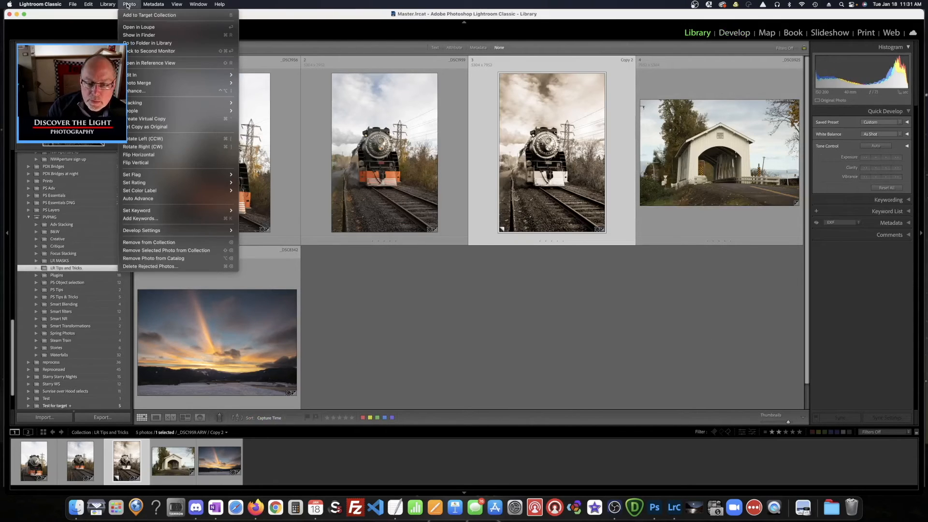
left_click(151, 127)
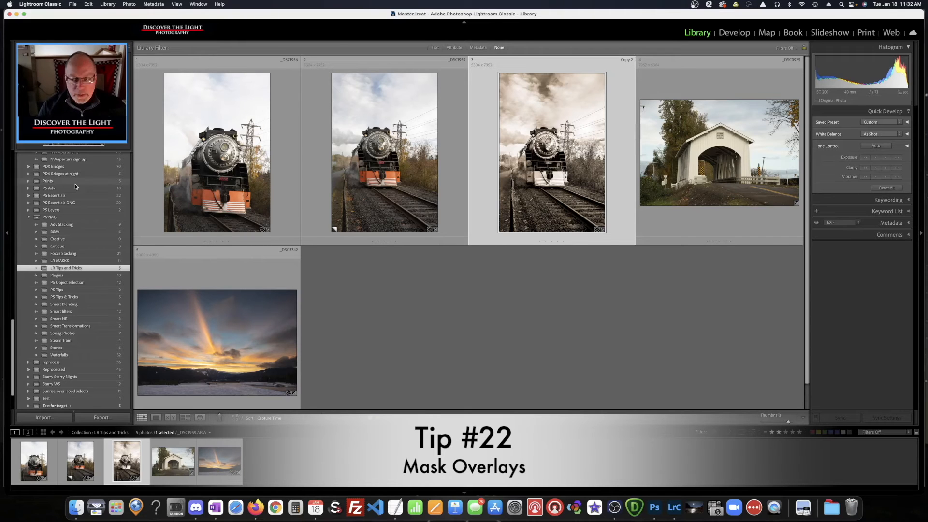
- Add a radial gradient mask with Feather 28 over the locomotive's round front in the first train photo in Develop
left_click(735, 33)
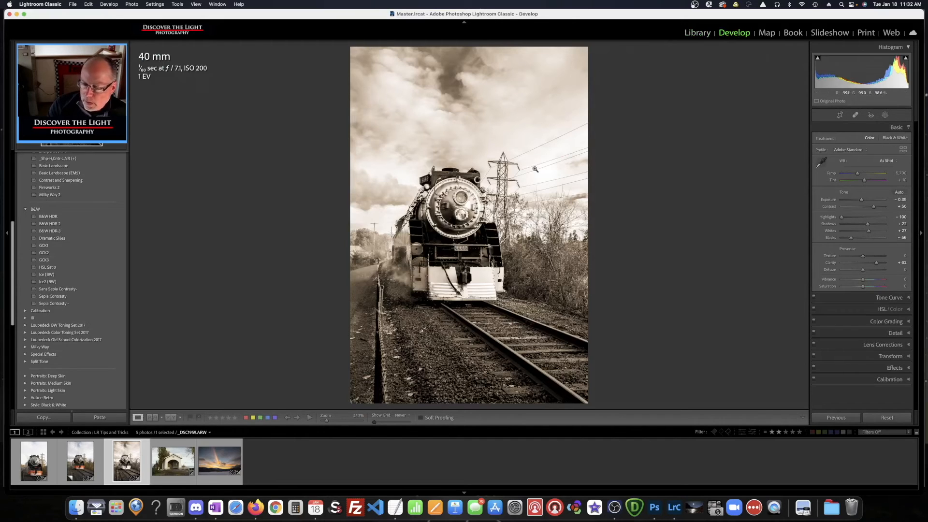
left_click(33, 461)
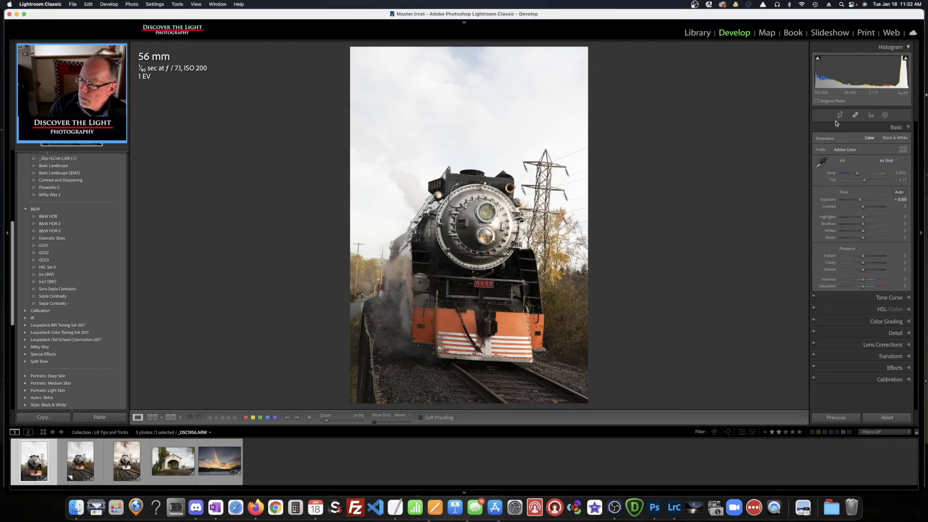
left_click(885, 116)
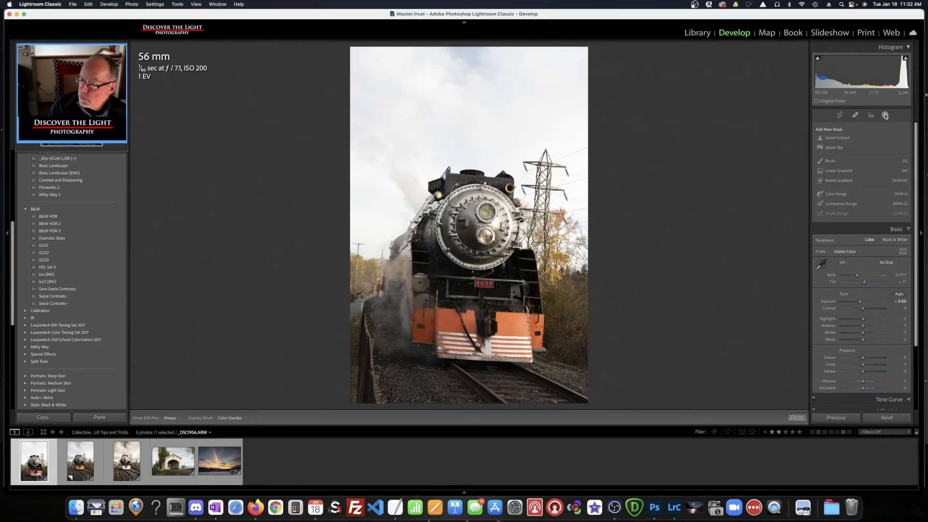
left_click(840, 182)
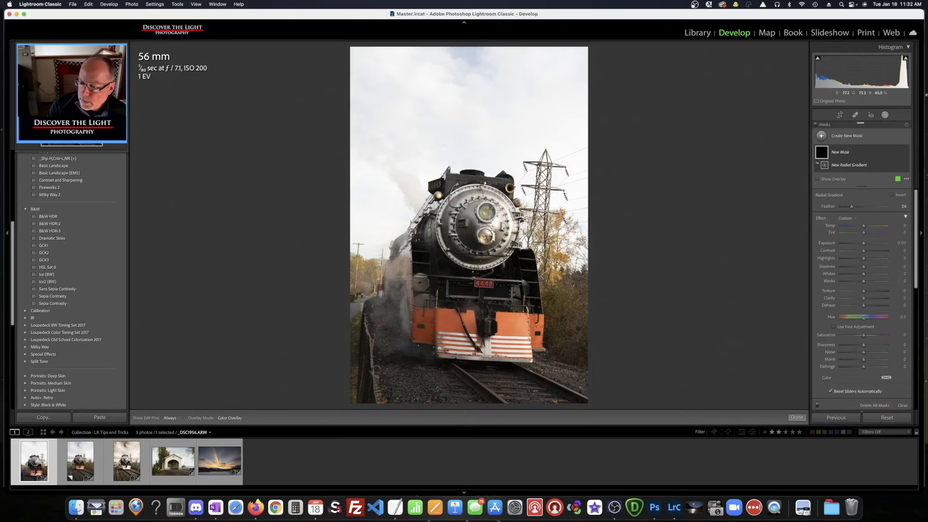
left_click_drag(468, 217, 515, 264)
left_click_drag(473, 226, 477, 226)
left_click_drag(478, 261, 477, 261)
left_click_drag(477, 227, 479, 227)
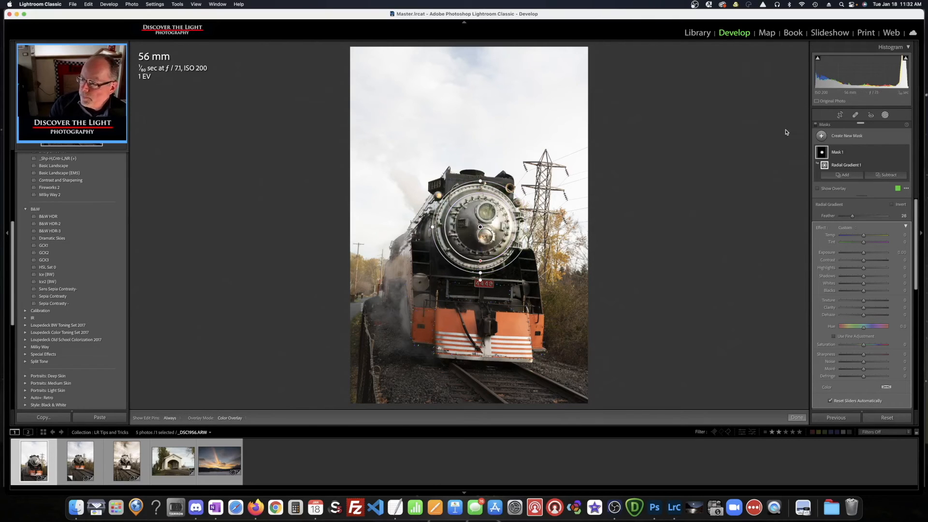
- Show the radial mask's overlay and cycle its color through white to black
left_click(817, 189)
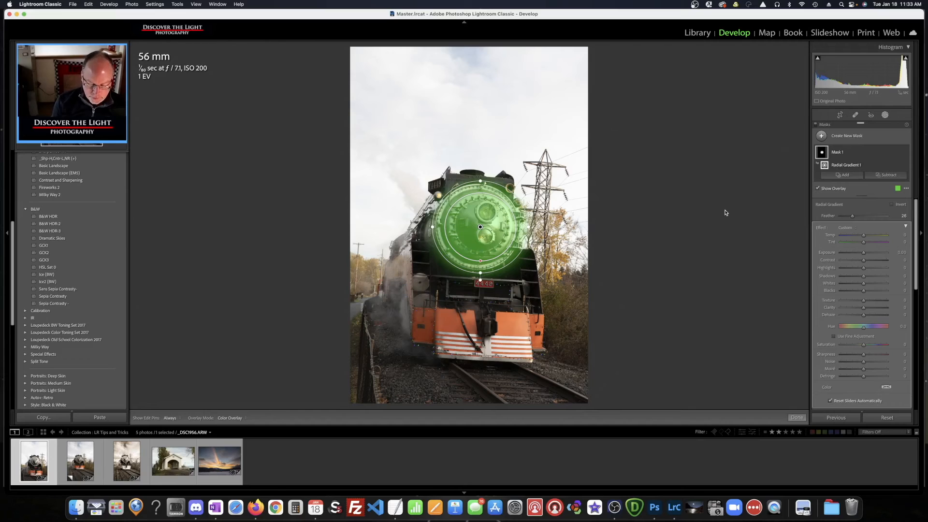
key("shift+o")
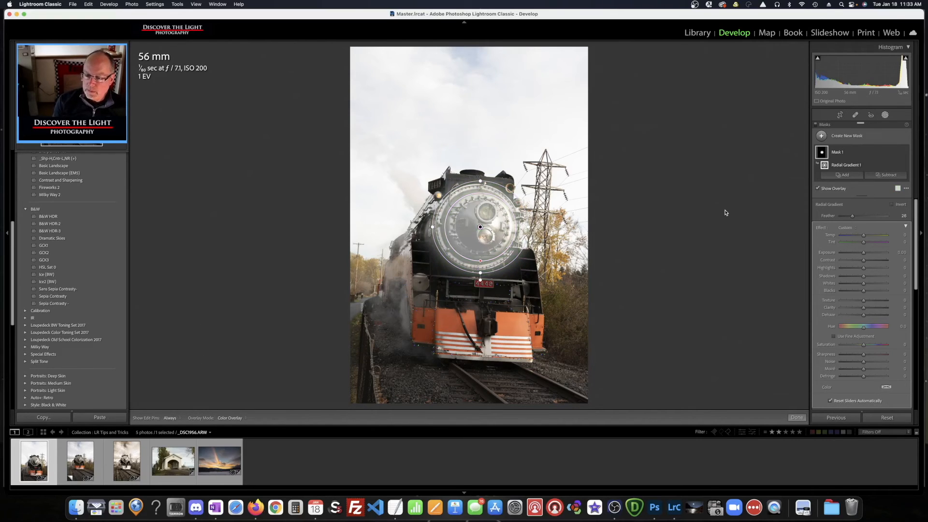
key("shift+o")
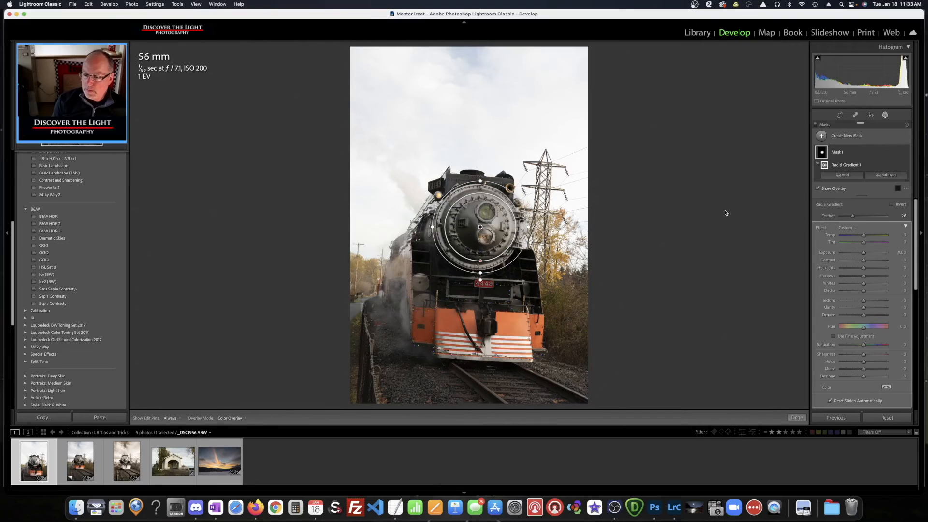
- Cycle the radial mask's overlay color through red to green and hide the overlay
key("shift+o")
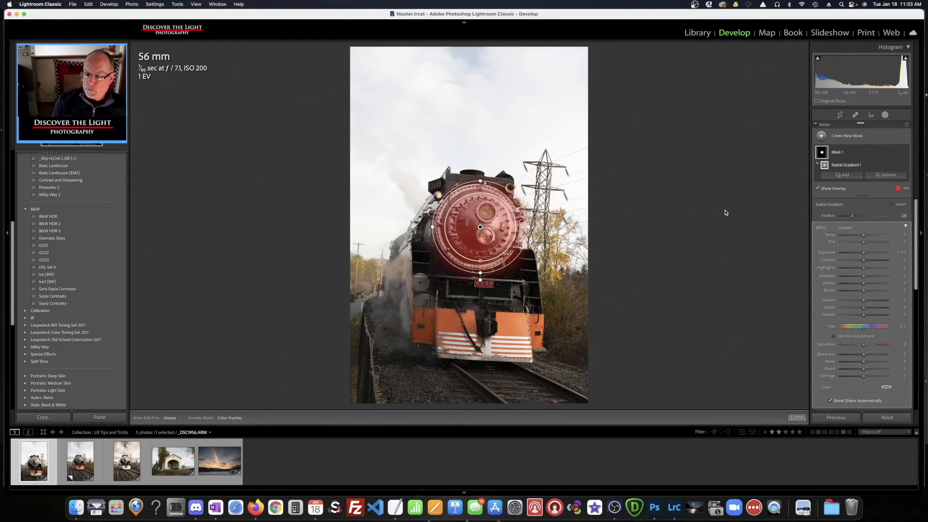
key("shift+o")
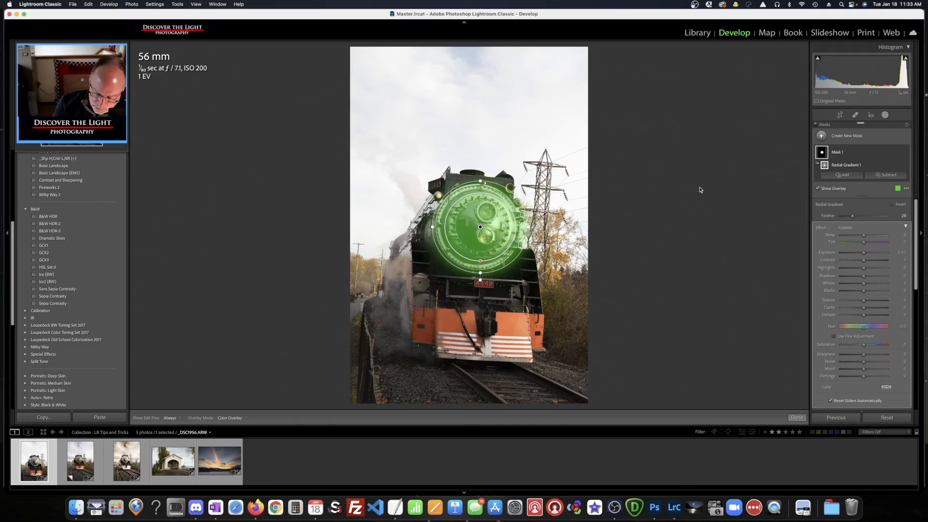
key("o")
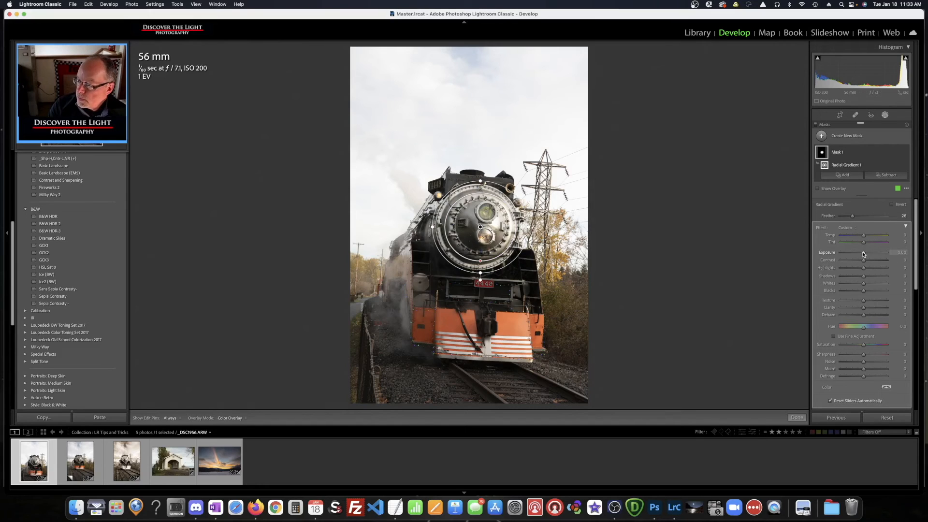
- Set the radial mask's Exposure to about 1.06, Shadows to about 26 and Blacks to -17
left_click_drag(864, 254, 866, 255)
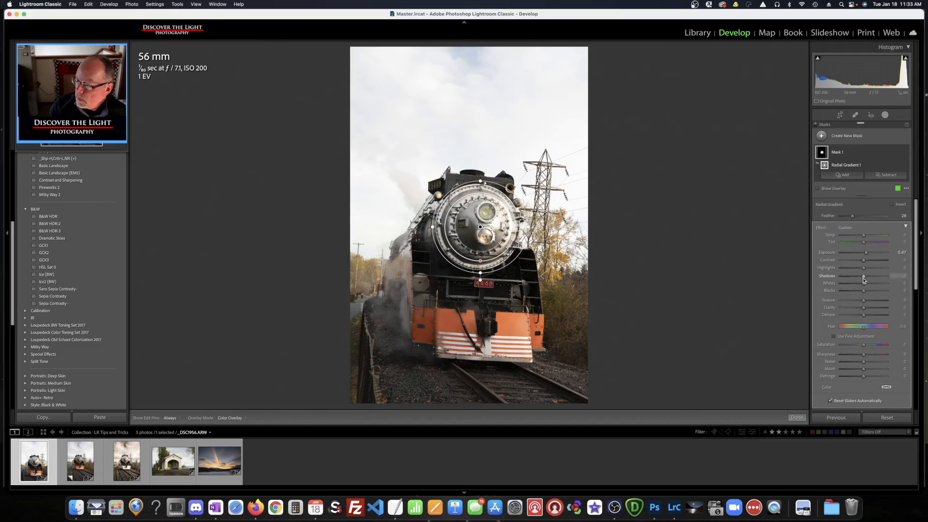
left_click_drag(863, 278, 860, 291)
left_click_drag(866, 252, 871, 253)
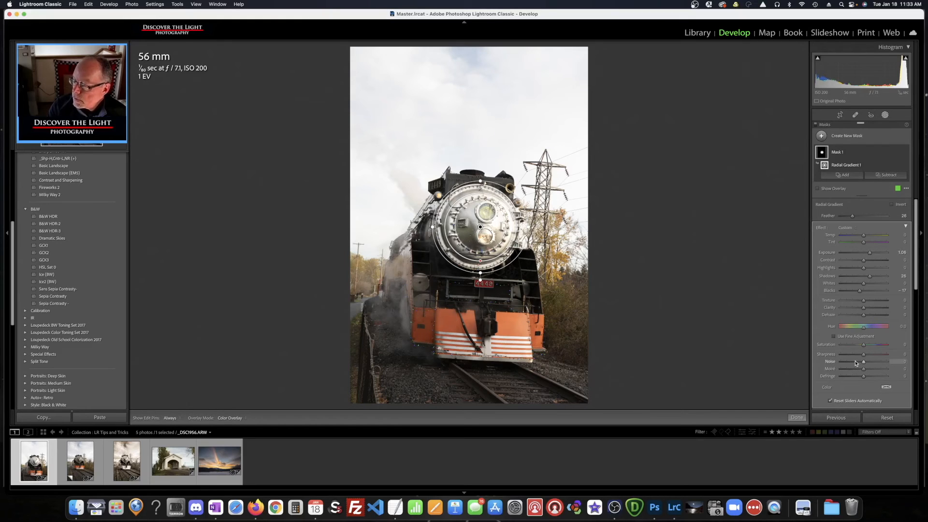
- Raise the radial mask's Clarity to about 36 and Whites to 18
scroll(833, 372, "down", 2)
scroll(851, 340, "up", 2)
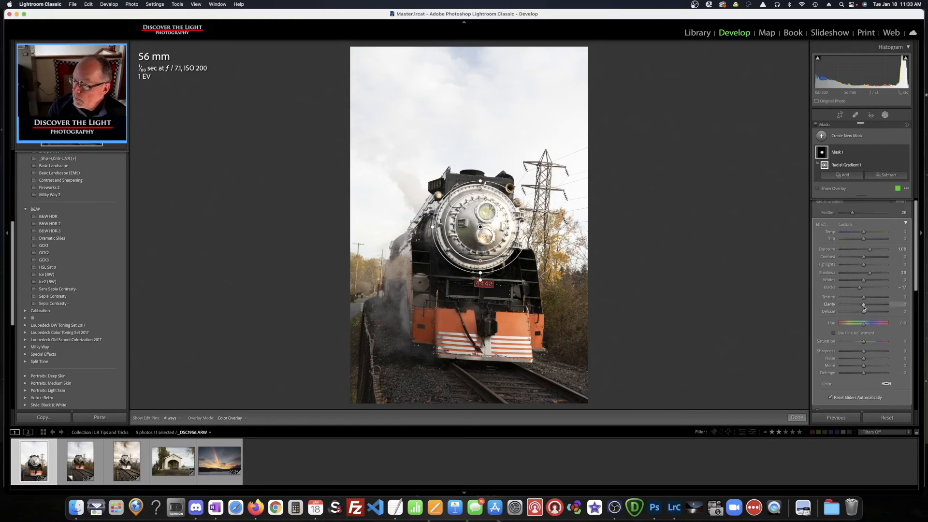
left_click_drag(866, 305, 873, 305)
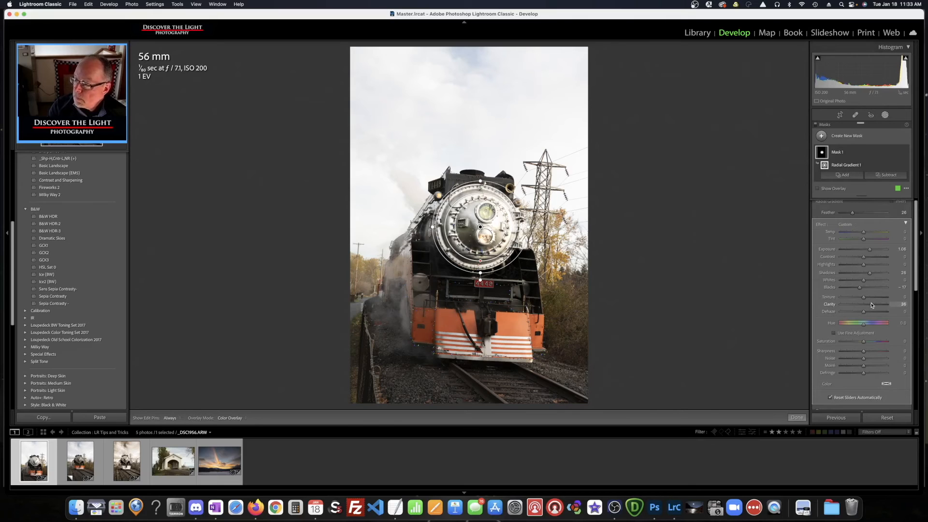
scroll(864, 281, "up", 1)
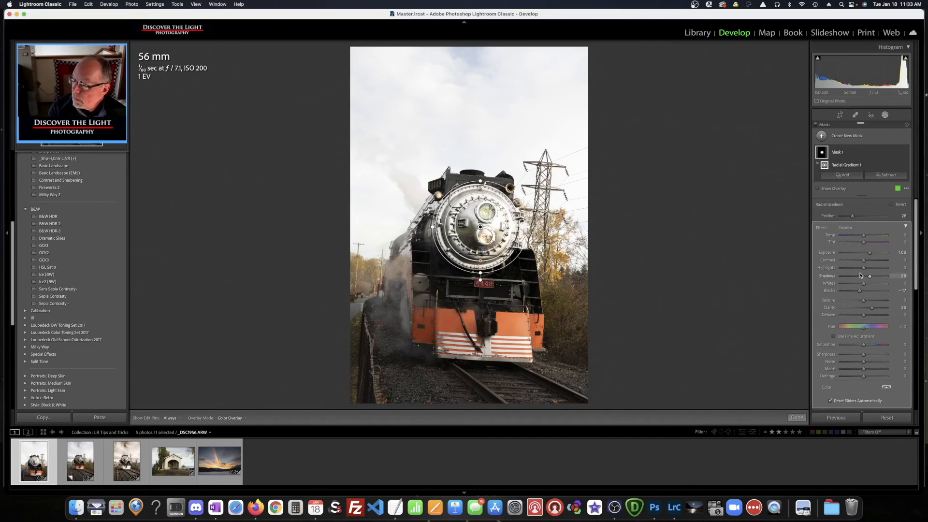
left_click_drag(863, 284, 868, 284)
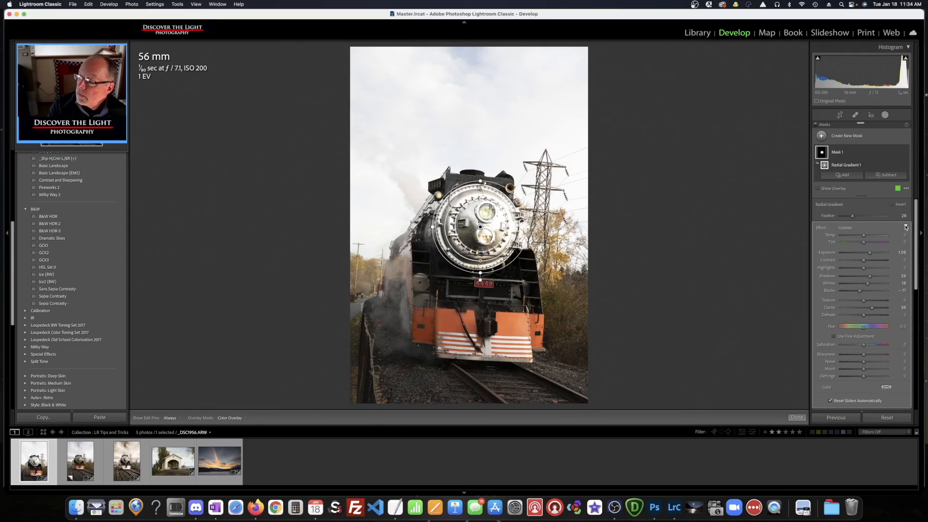
- Collapse the mask's effect sliders, scale all adjustments down to Amount 23, and expand the sliders again
left_click(906, 227)
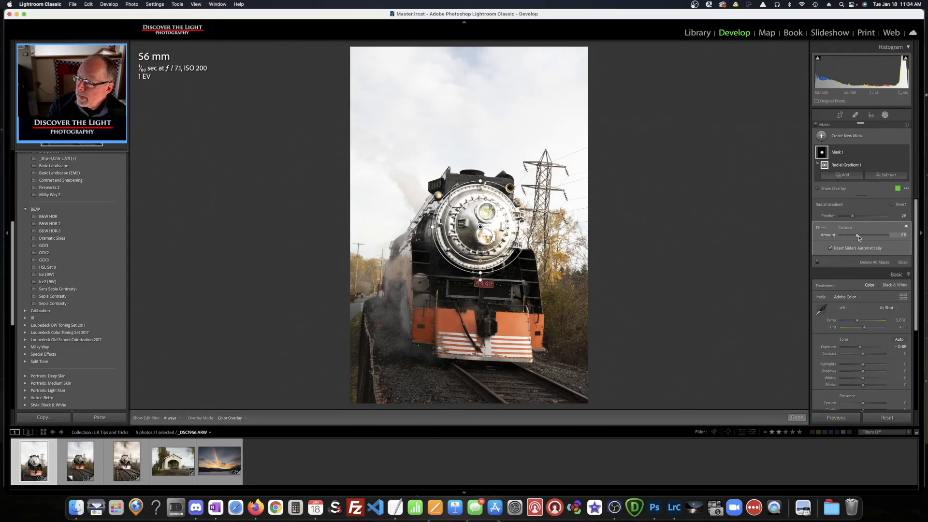
mouse_move(858, 237)
left_mouse_down()
mouse_move(849, 238)
mouse_move(867, 237)
mouse_move(852, 240)
left_mouse_up()
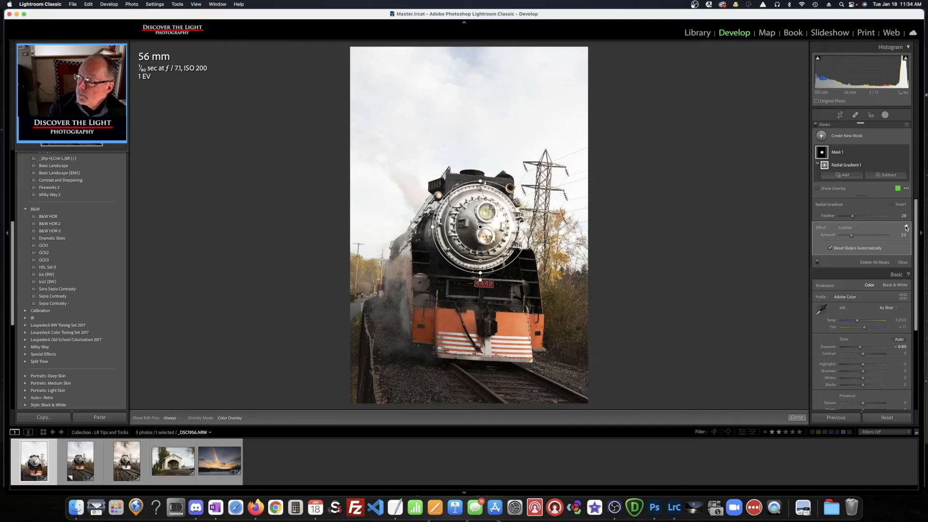
left_click(906, 227)
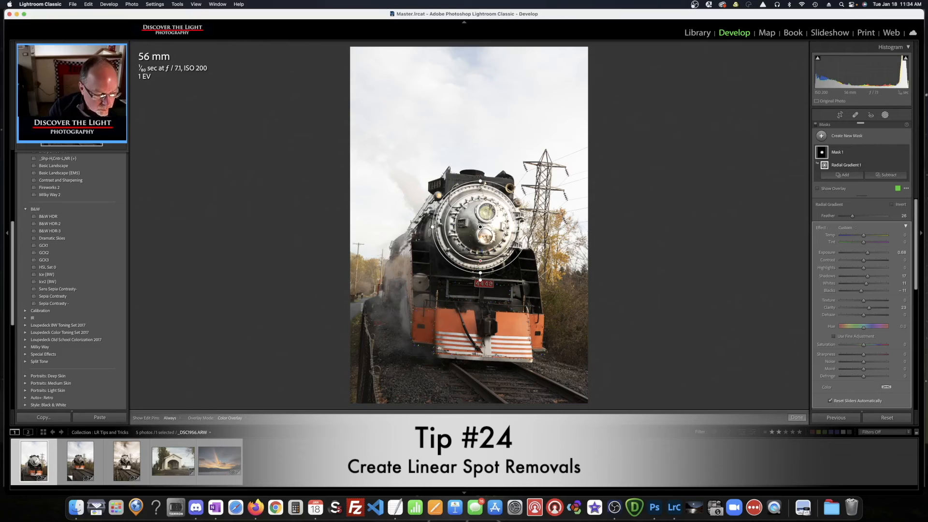
- In the covered bridge photo, clone out the white road sign with a straight vertical Spot Removal stroke, Size 79 and Feather 51
left_click(177, 456)
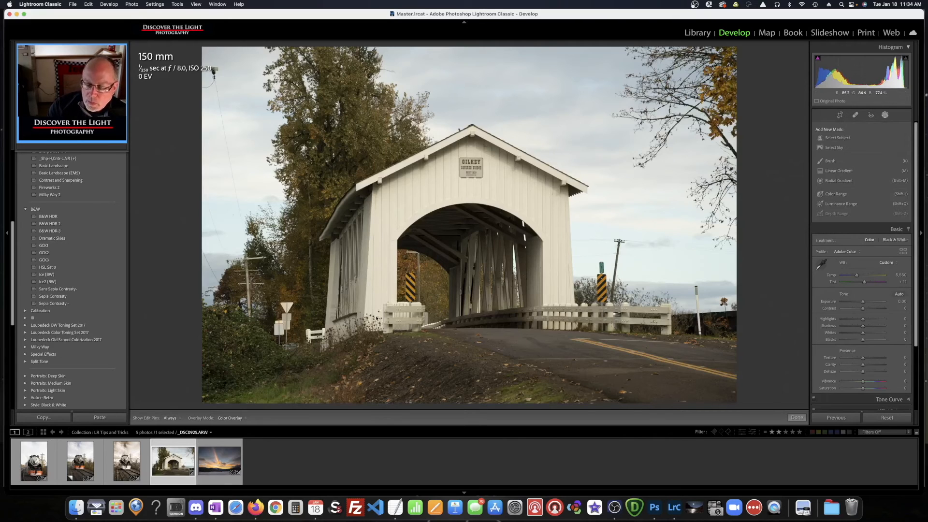
left_click(856, 116)
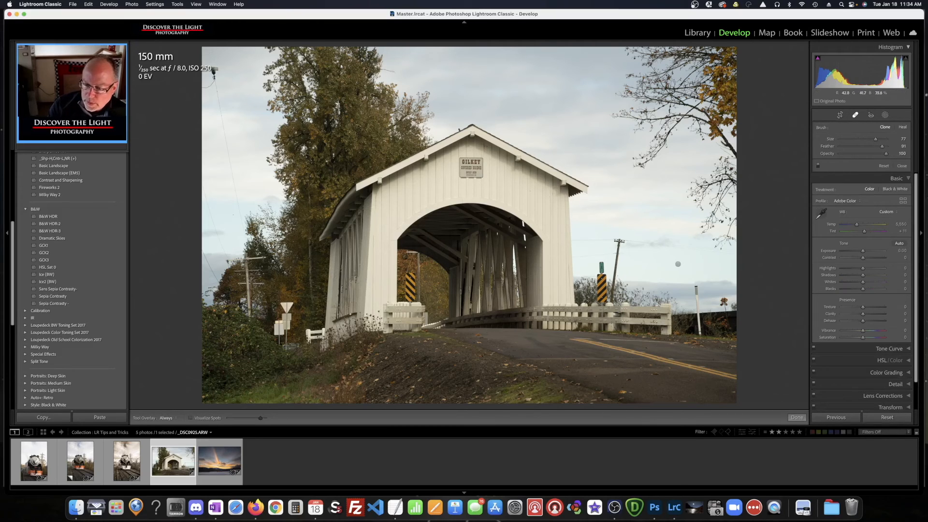
scroll(464, 248, "up", 3)
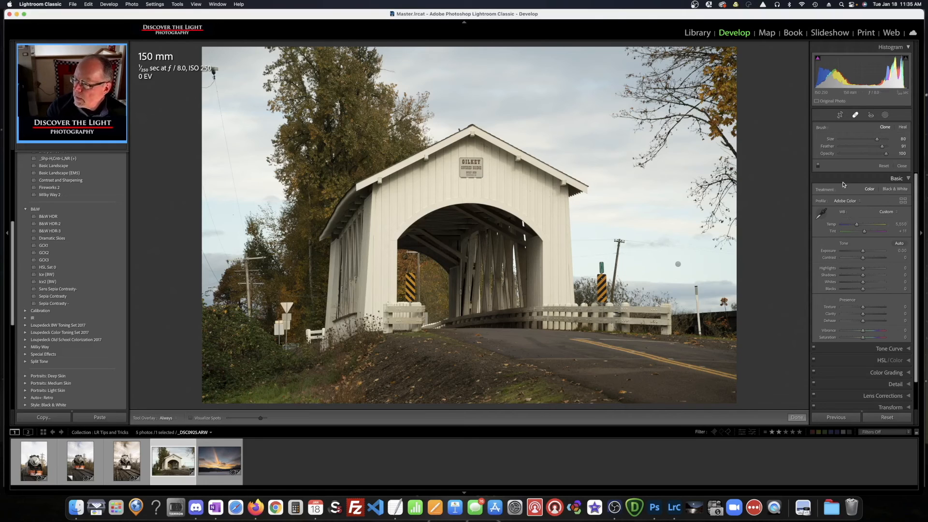
left_click_drag(883, 148, 868, 149)
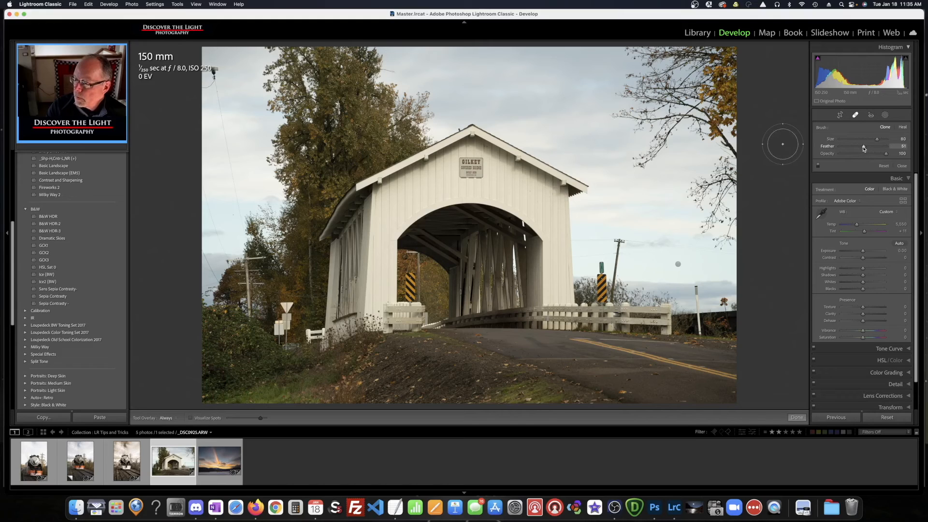
scroll(487, 272, "down", 1)
scroll(487, 272, "down", 1)
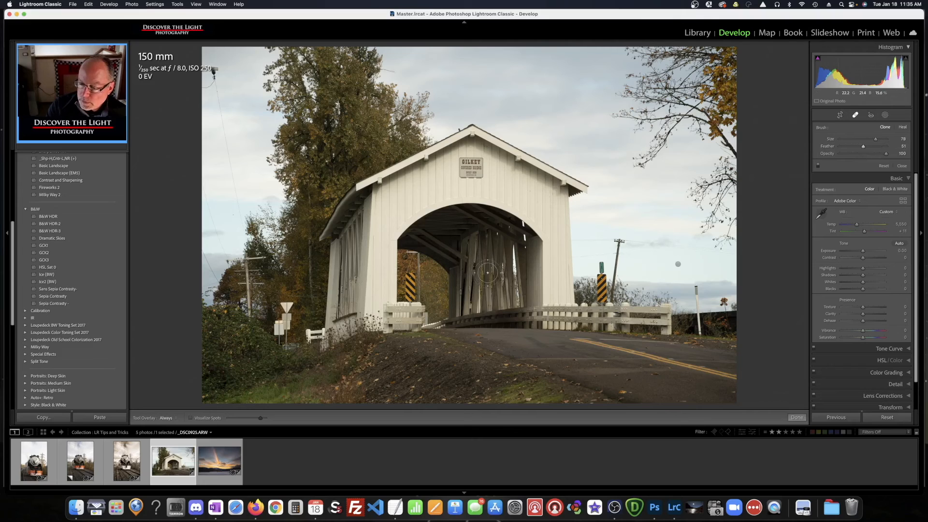
scroll(488, 271, "up", 1)
scroll(485, 271, "down", 3)
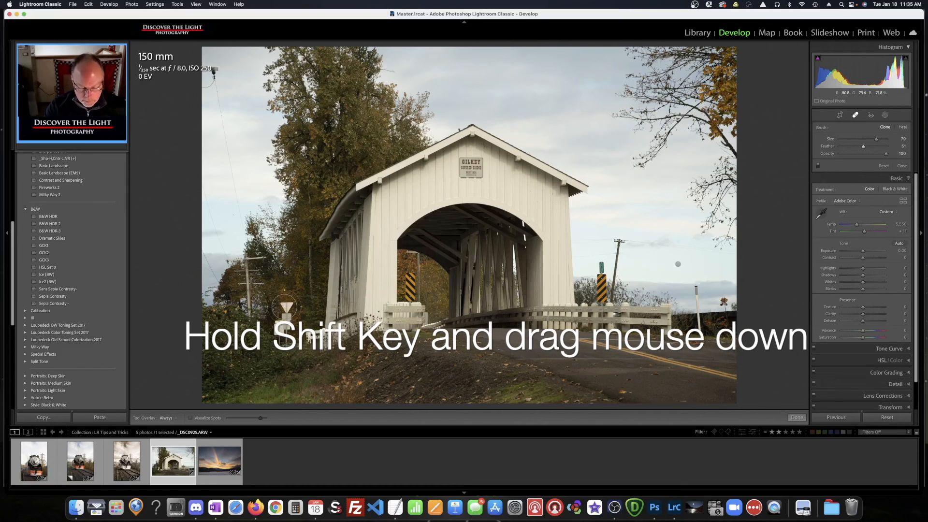
left_click_drag(285, 307, 284, 340)
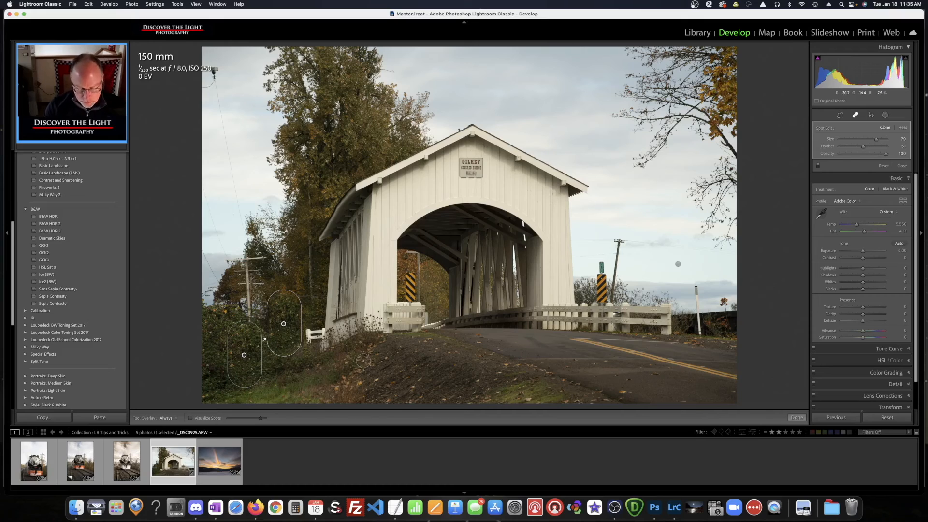
- Try a straight horizontal clone stroke across the dirt bank in front of the bridge, and delete it
left_click_drag(368, 364, 438, 364)
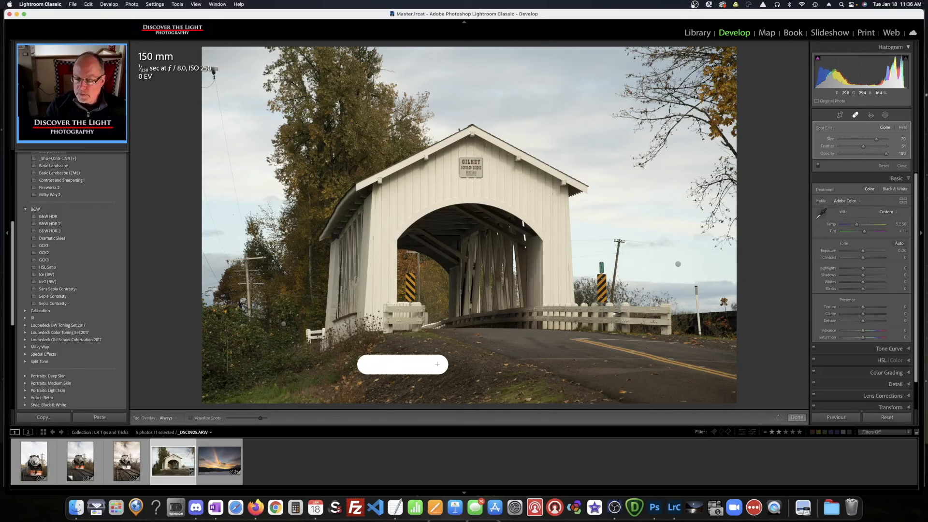
left_click_drag(437, 364, 437, 363)
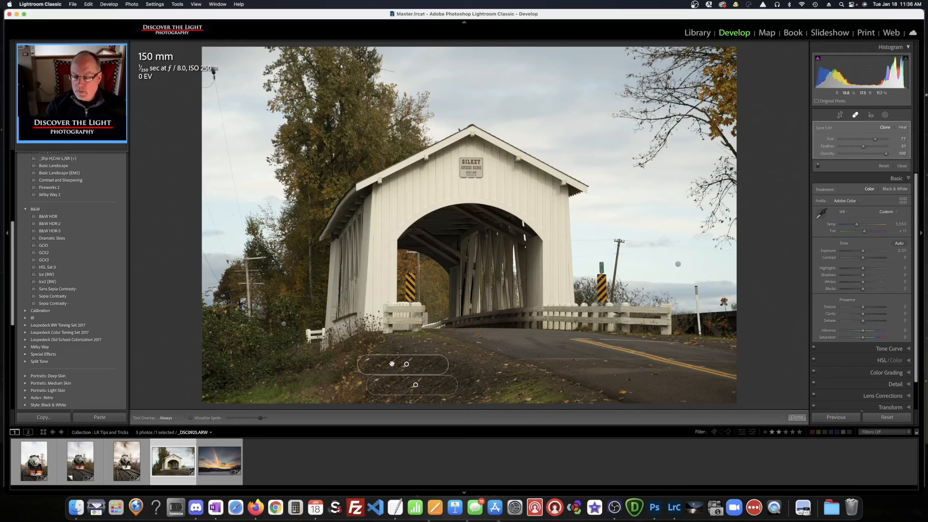
key("Delete")
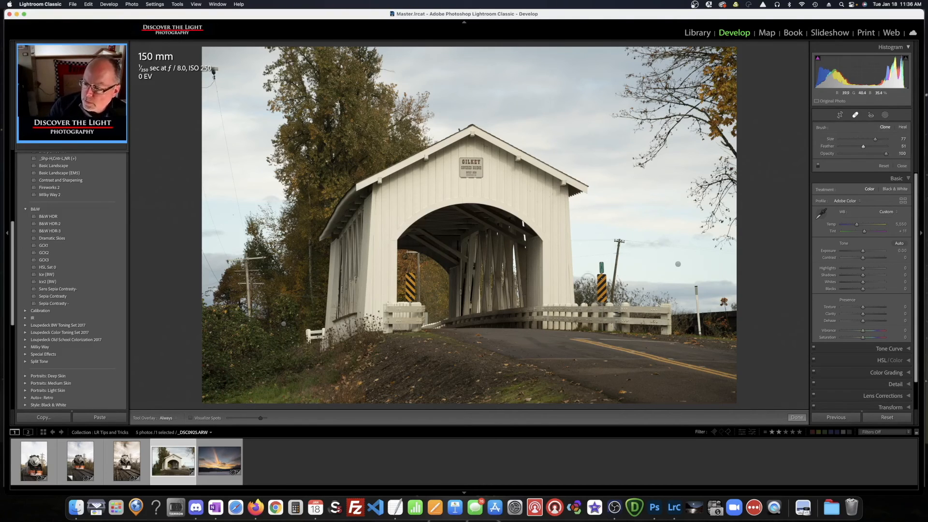
- Delete the existing spot removal in the sky beside the utility pole and reduce the clone brush size to 57
left_click(677, 264)
key("Delete")
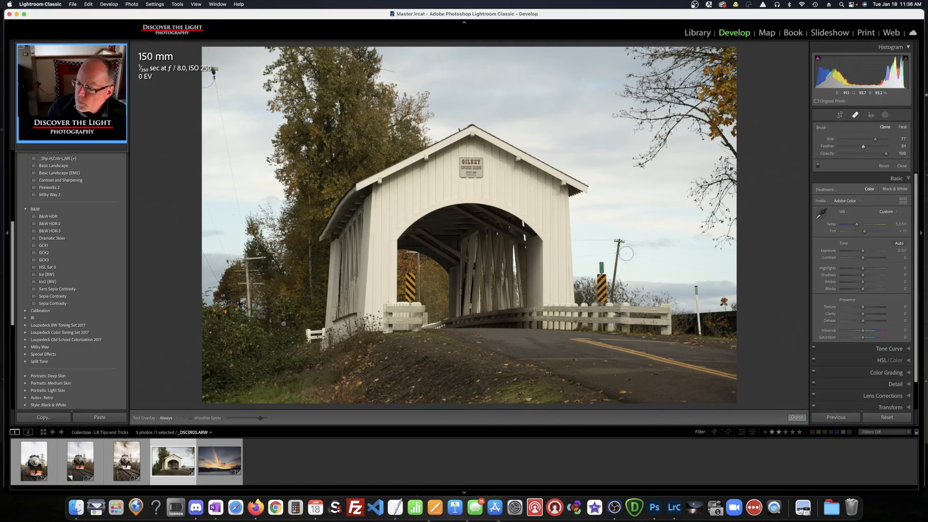
scroll(639, 250, "up", 2)
scroll(639, 250, "down", 6)
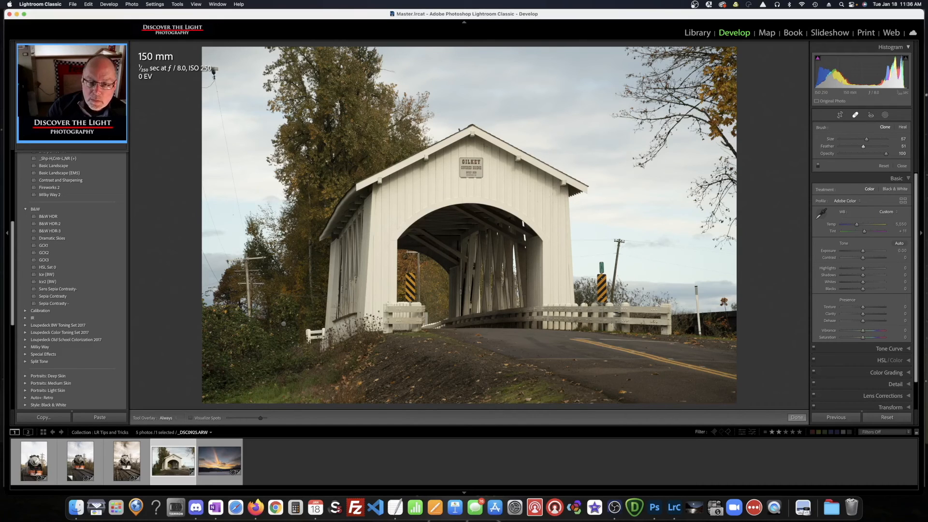
- Reduce the clone brush size to 42 to fit the lower power line beside the utility pole
left_click(109, 47)
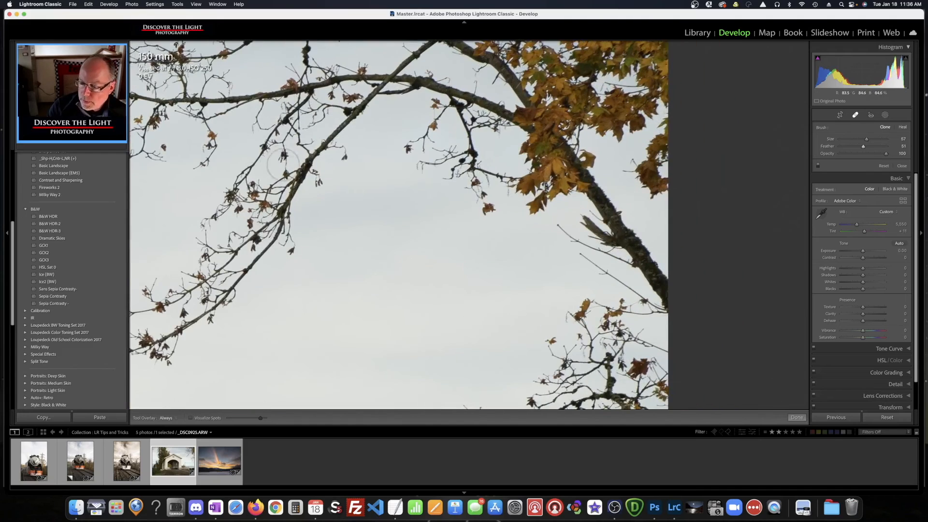
left_click_drag(355, 331, 382, 68)
left_click_drag(377, 169, 406, 51)
left_click_drag(376, 233, 410, 98)
mouse_move(372, 201)
left_mouse_down()
mouse_move(433, 145)
mouse_move(356, 113)
mouse_move(393, 110)
left_mouse_up()
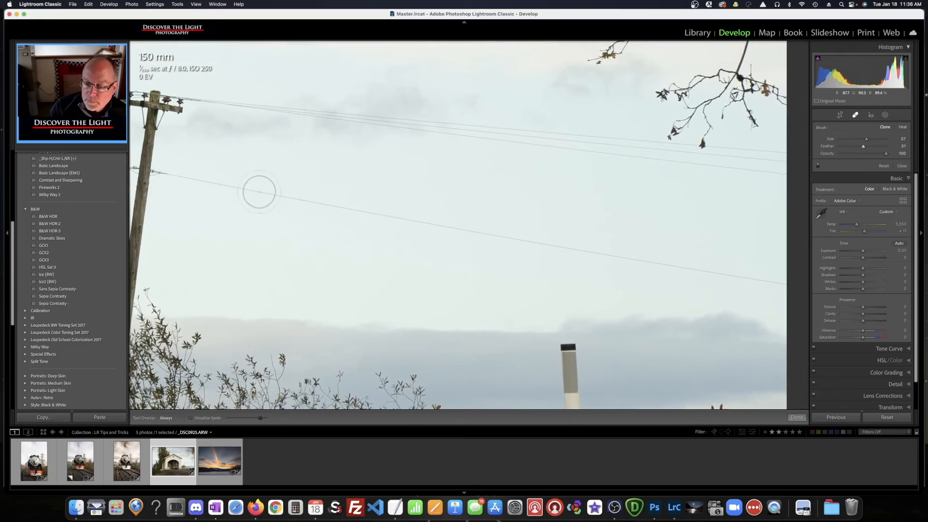
scroll(202, 185, "down", 3)
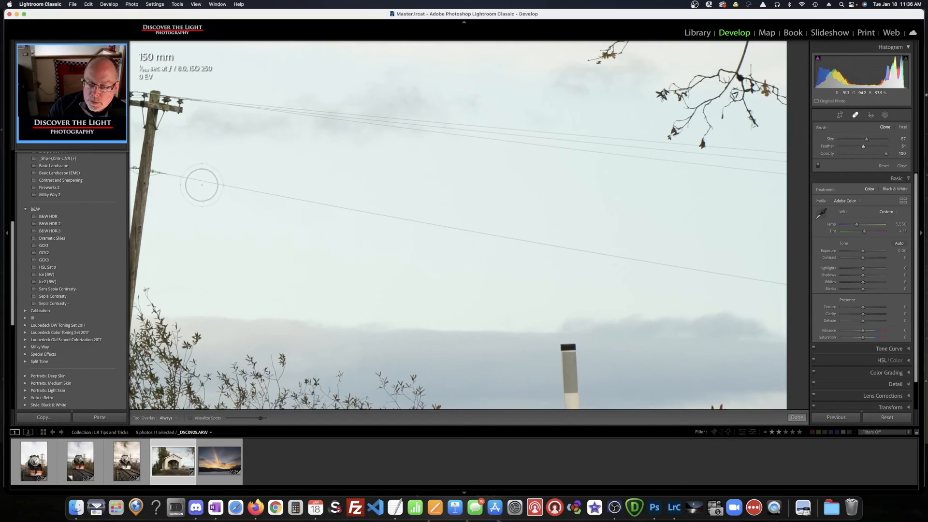
scroll(201, 184, "down", 3)
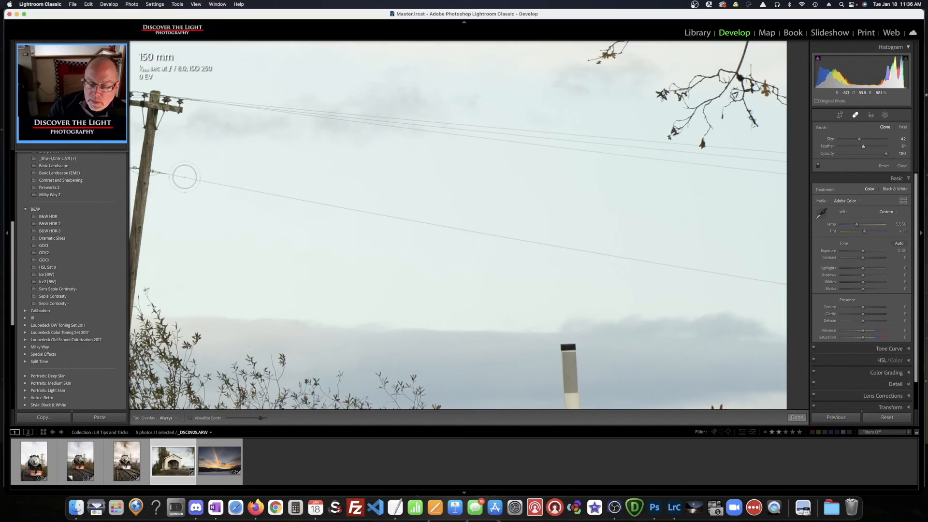
- Try to clone out the lower power line with a freehand stroke, and undo the stroke
left_click_drag(179, 176, 414, 216)
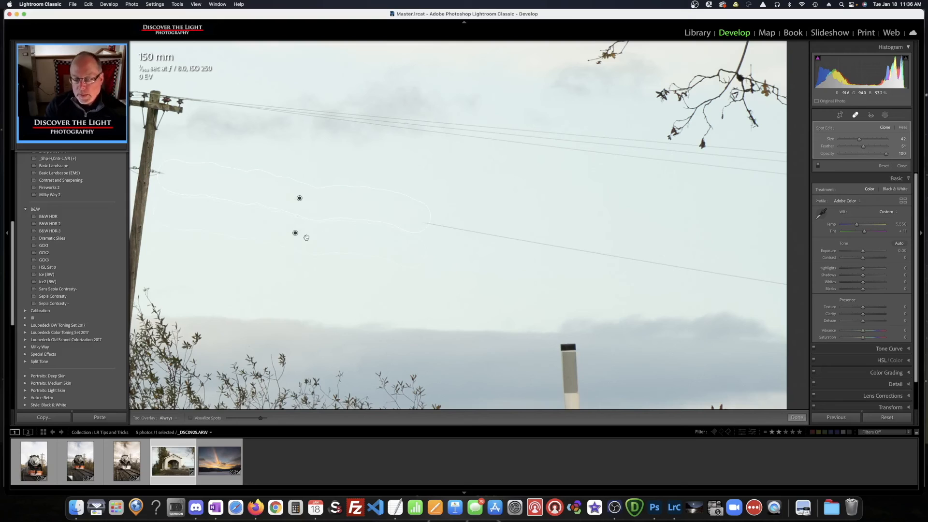
key("super+z")
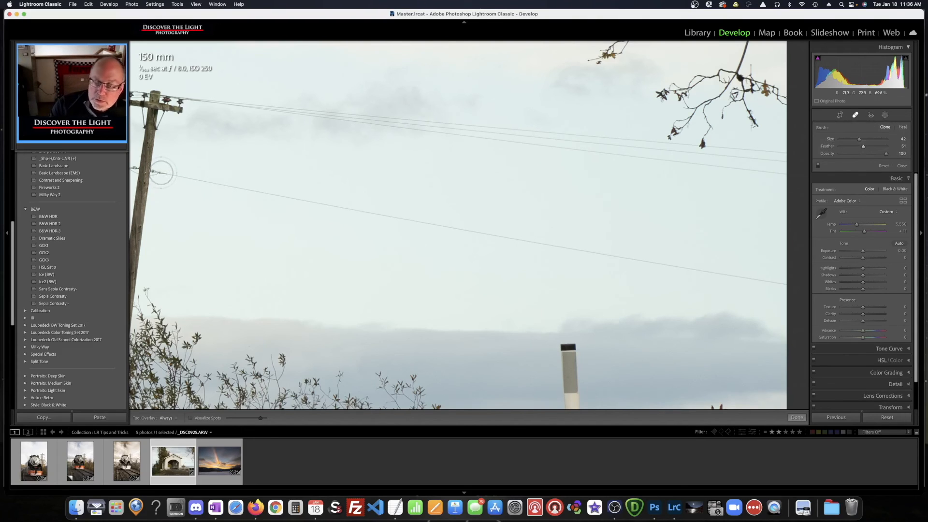
- Clone out the lower power line with one straight connected stroke from the utility pole to the photo's edge, and close Spot Removal
left_click(161, 172)
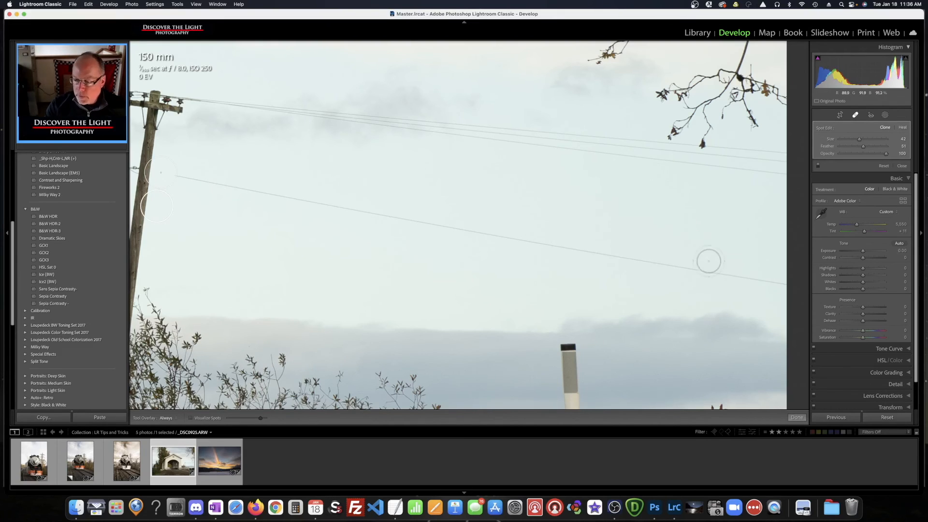
left_click(780, 284, "shift")
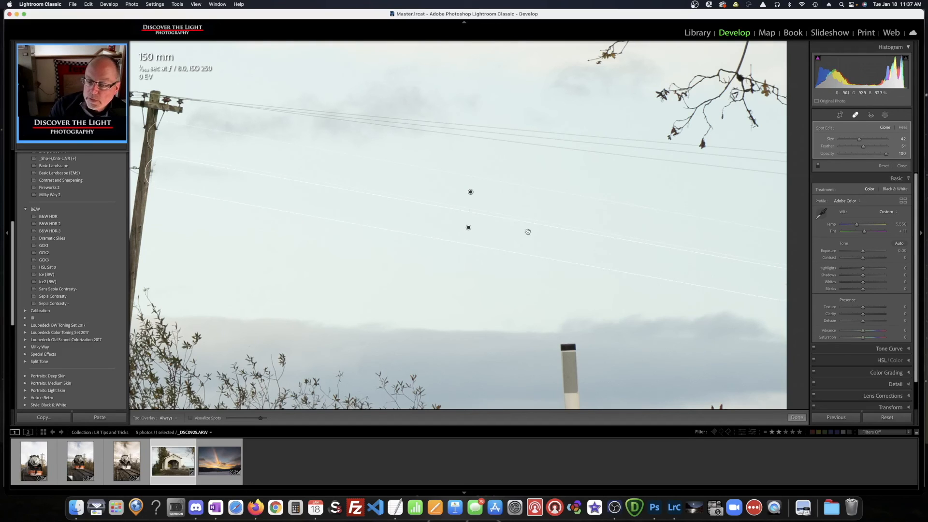
left_click(796, 417)
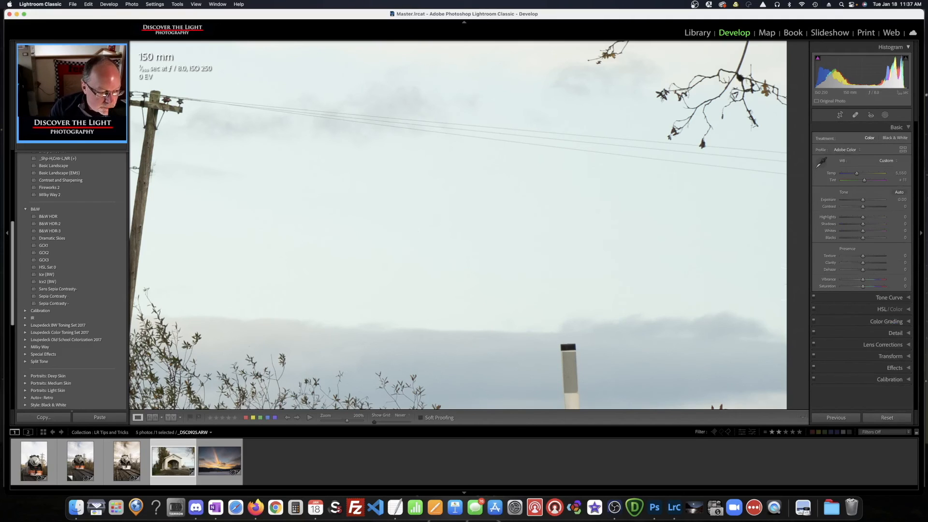
- Open the sunset photo _DSC8342.ARW at full-photo view and reset all of its develop adjustments
scroll(71, 281, "down", 1)
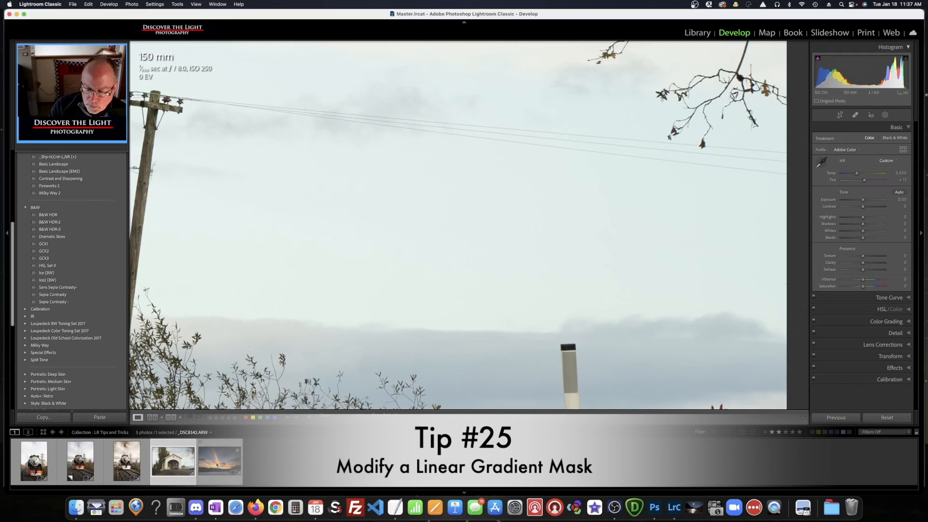
left_click(212, 461)
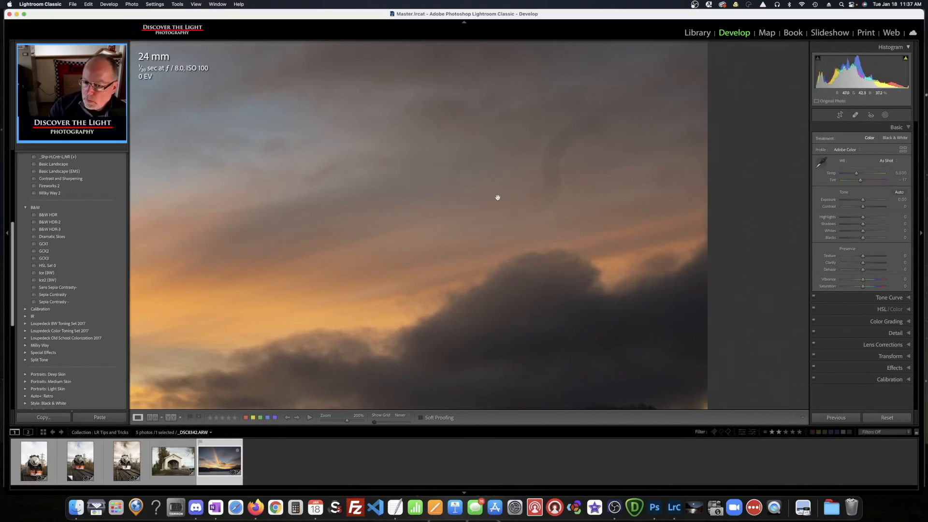
left_click(241, 390)
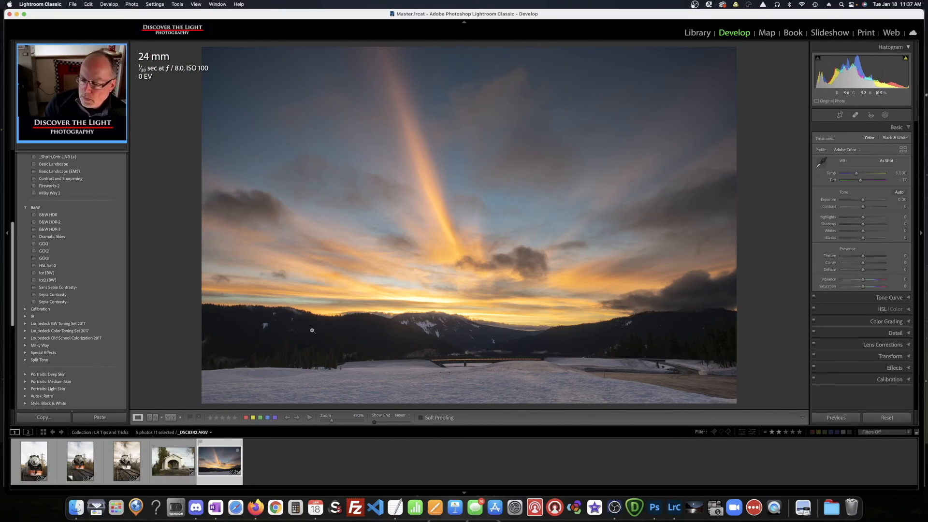
left_click(888, 418)
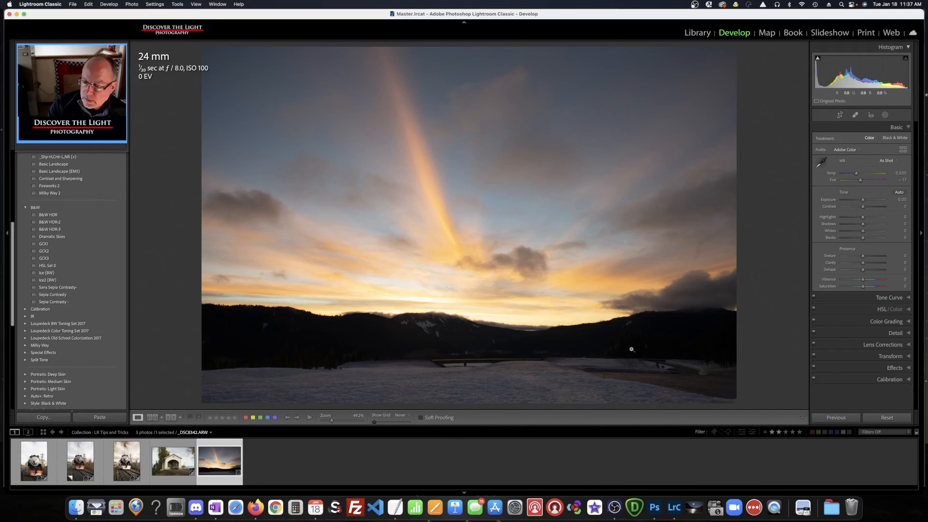
- Add a linear gradient mask covering the dark foreground and move its transition up into the bright sky just above the mountains
left_click(885, 116)
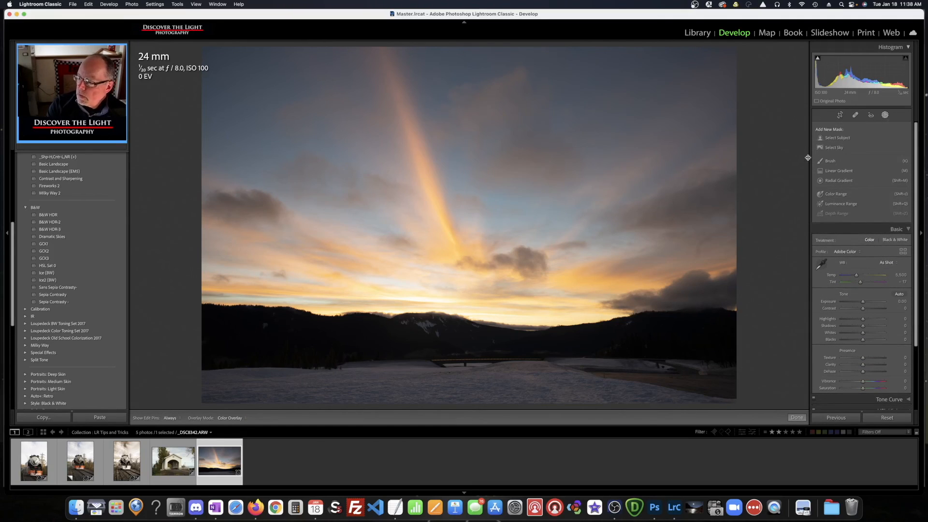
left_click(838, 171)
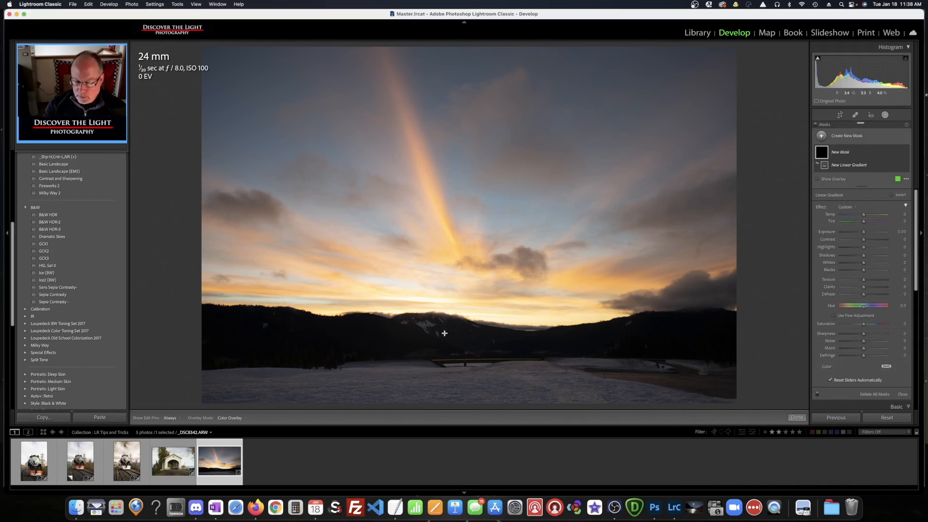
left_click_drag(448, 334, 448, 300)
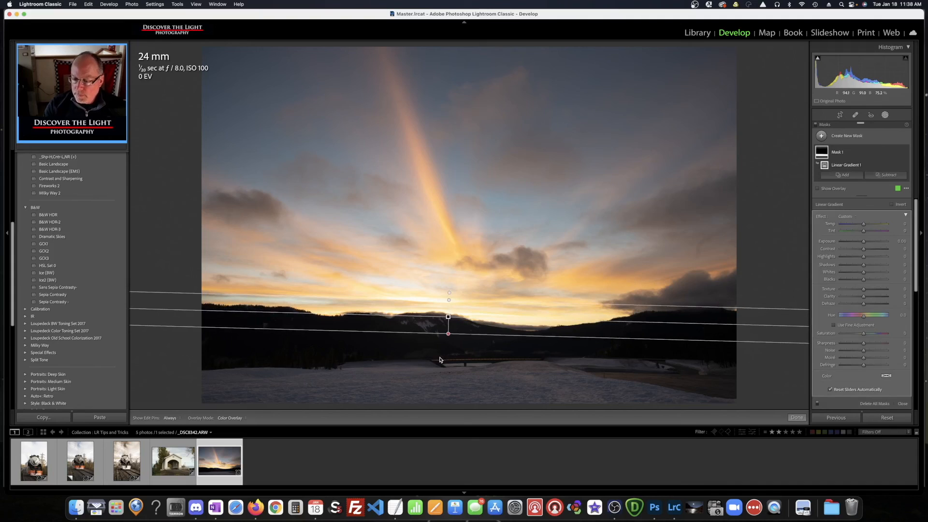
mouse_move(450, 316)
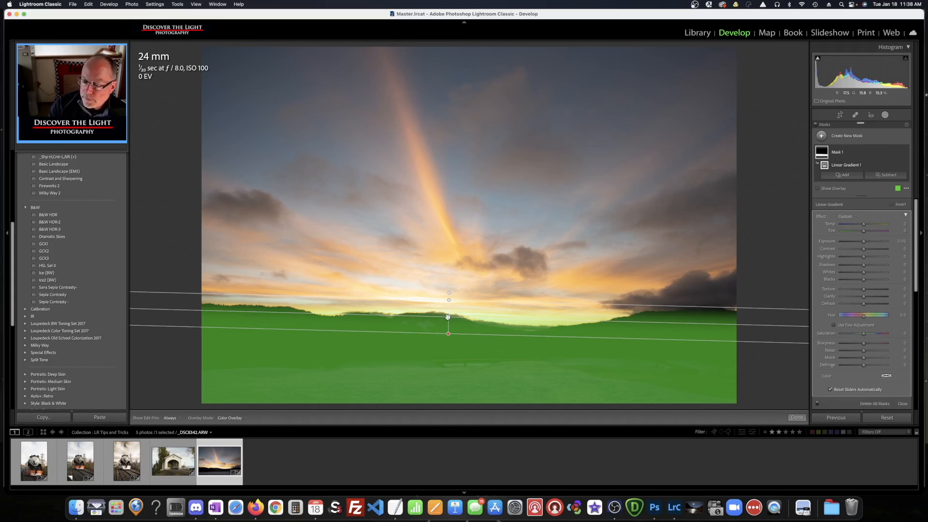
left_click_drag(448, 316, 446, 296)
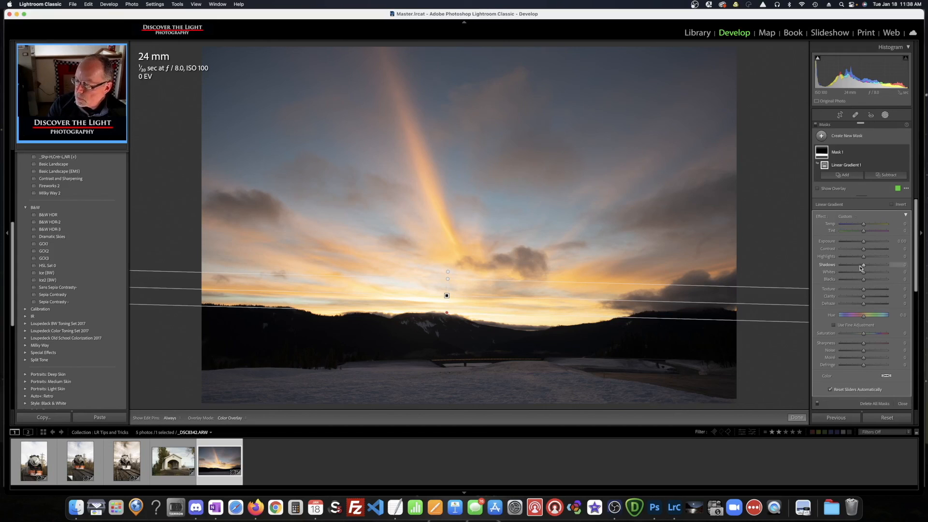
- Brighten the gradient mask with Shadows 49, Exposure 0.37 and Whites 40, and subtract the sky from the mask with Select Sky
left_click_drag(863, 264, 866, 241)
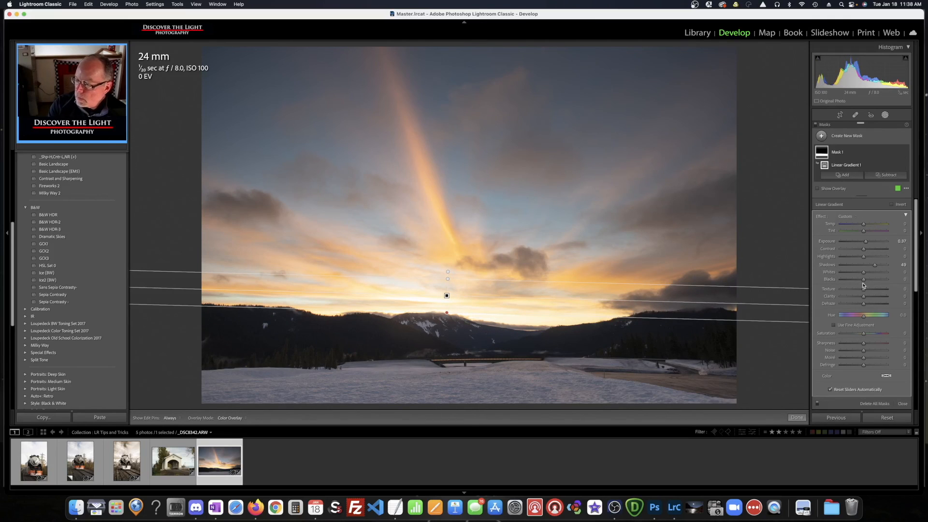
left_click_drag(864, 274, 872, 273)
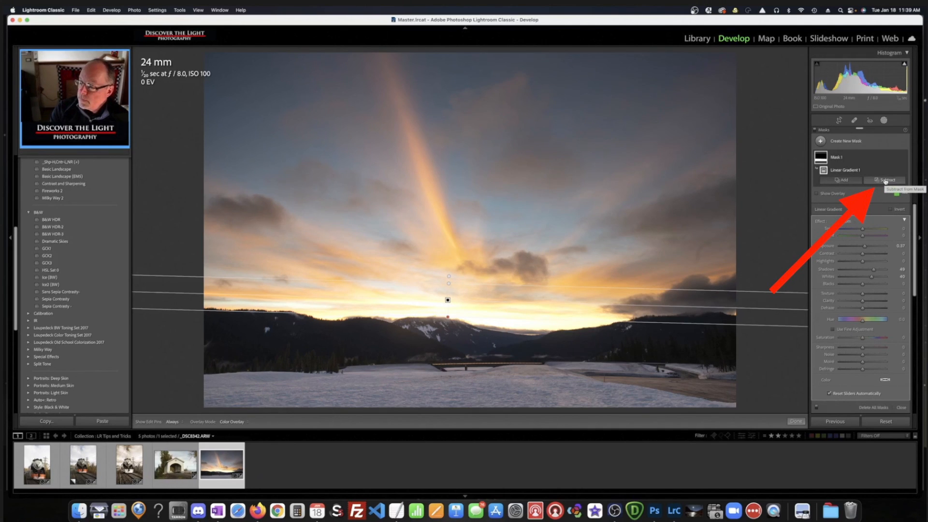
left_click(885, 180)
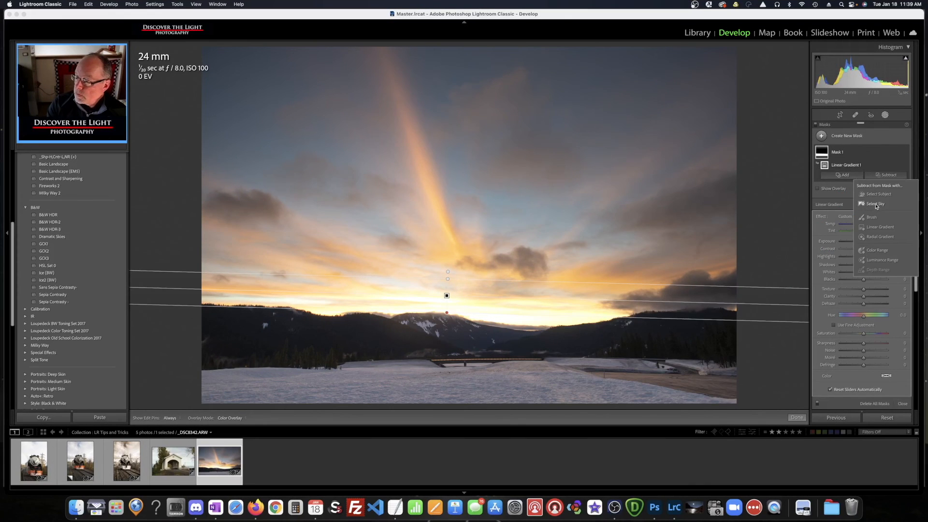
left_click(875, 210)
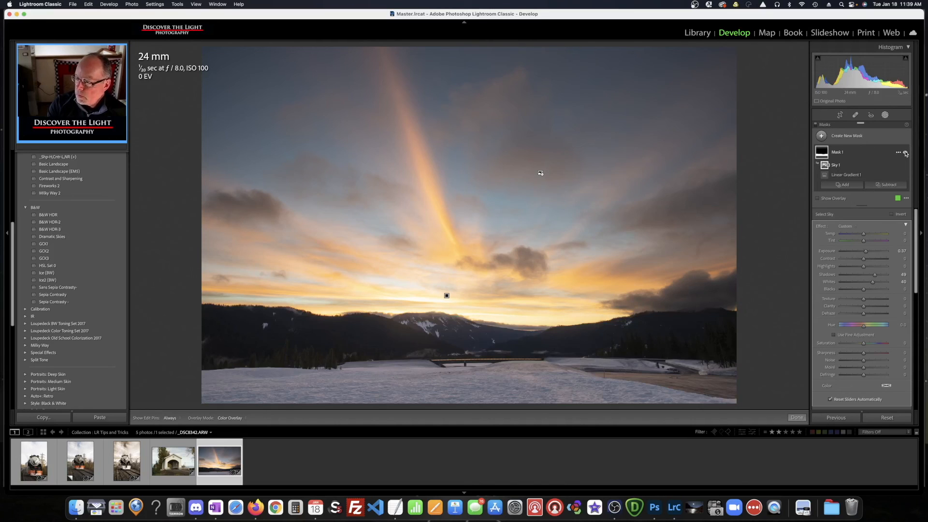
- Compare the foreground with and without the gradient mask by switching the mask's visibility off and on twice
left_click(905, 154)
left_click(905, 153)
left_click(905, 154)
left_click(905, 154)
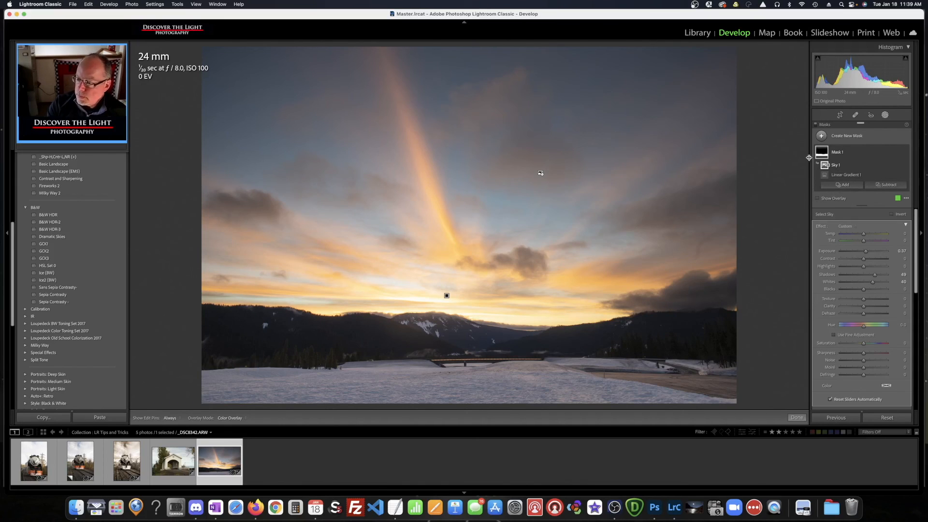
- Create a new Select Sky mask and set Clarity 9, Dehaze 8, Highlights -35 and Whites 25
left_click(822, 136)
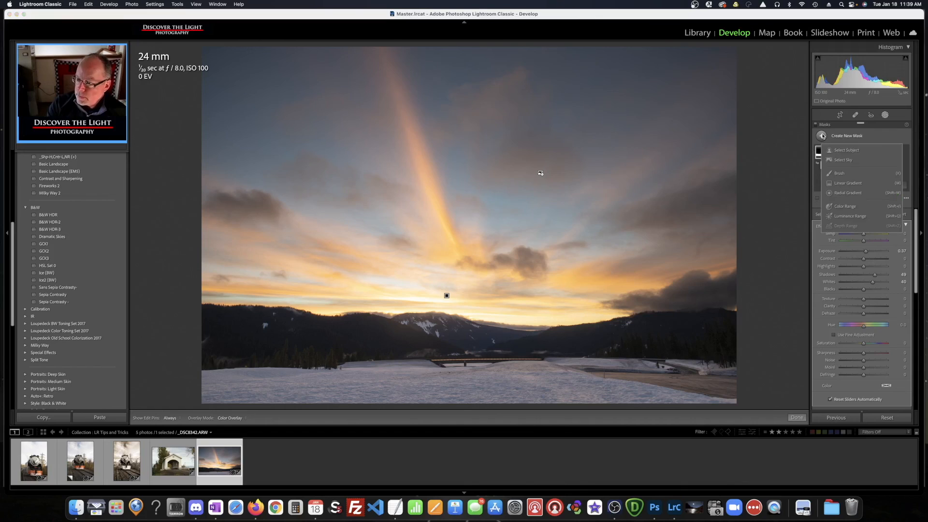
left_click(843, 160)
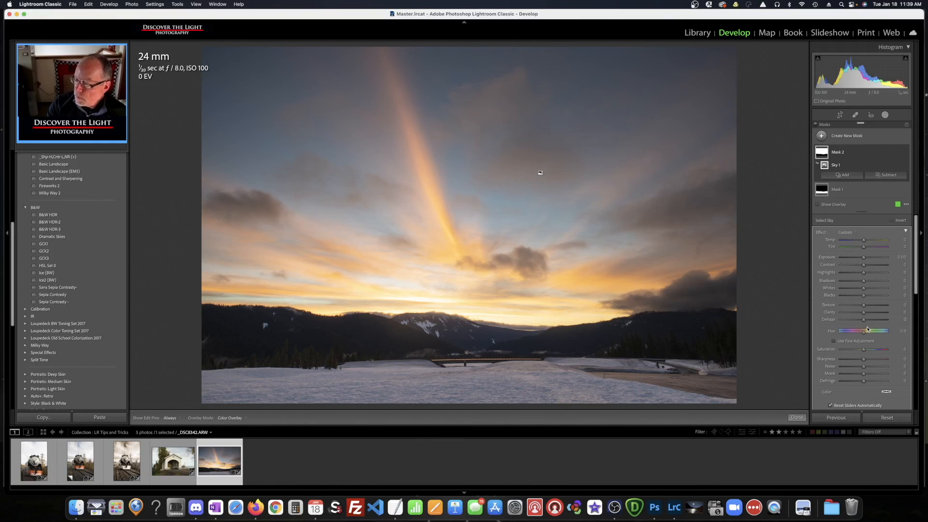
mouse_move(863, 312)
left_mouse_down()
mouse_move(871, 312)
mouse_move(864, 320)
left_mouse_up()
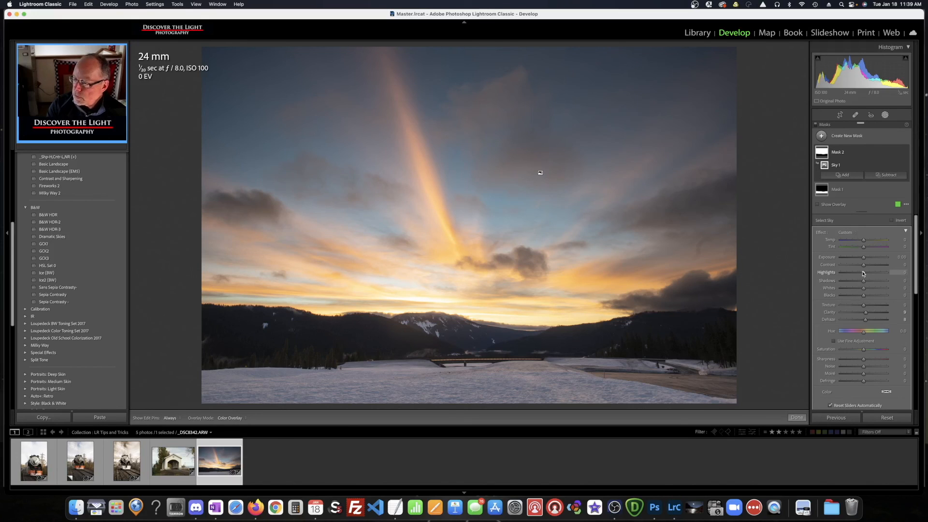
left_click_drag(864, 273, 855, 274)
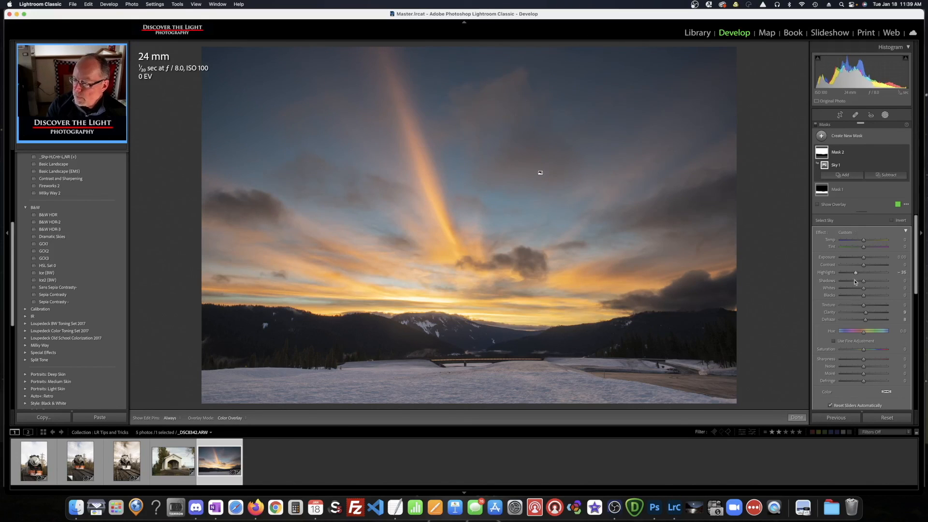
left_click_drag(863, 288, 869, 289)
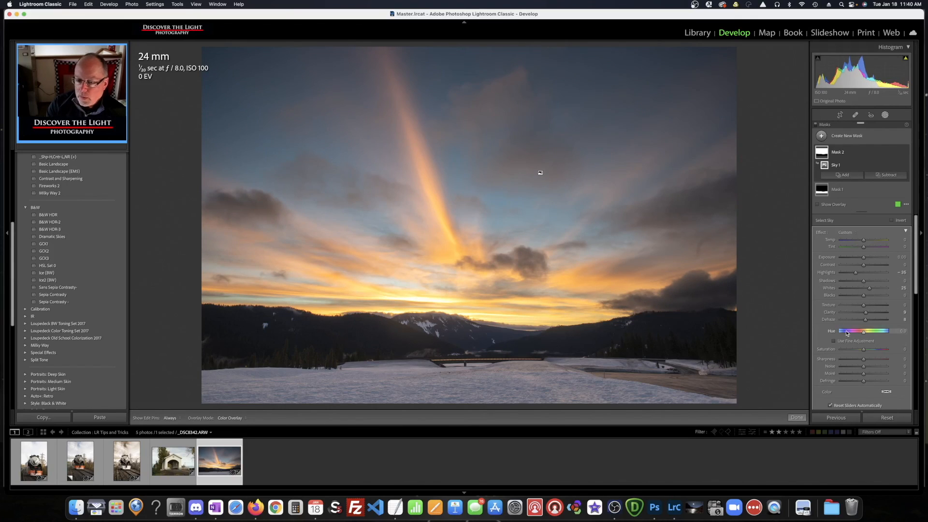
- Compare the sky with and without the new sky mask by toggling its visibility, and close the masking tool
mouse_move(854, 151)
left_click(903, 152)
left_click(904, 152)
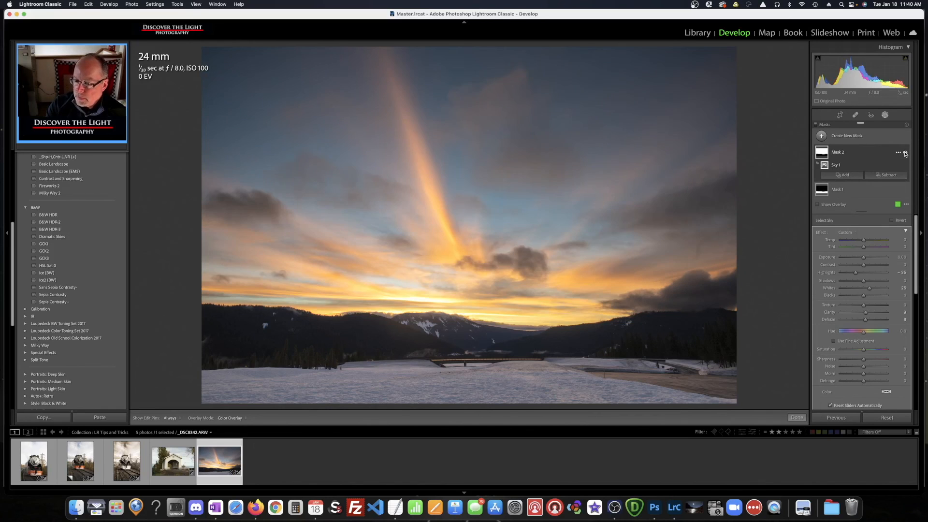
left_click(905, 152)
left_click(905, 153)
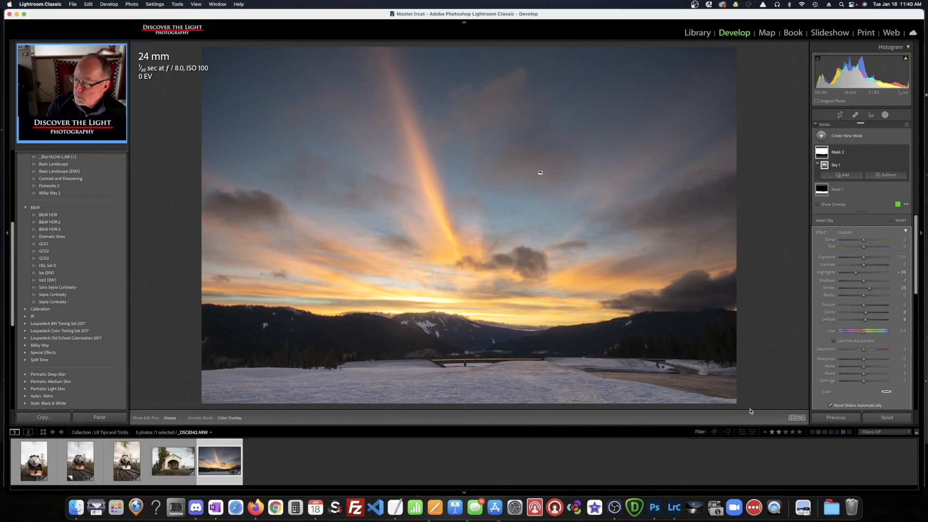
left_click(797, 418)
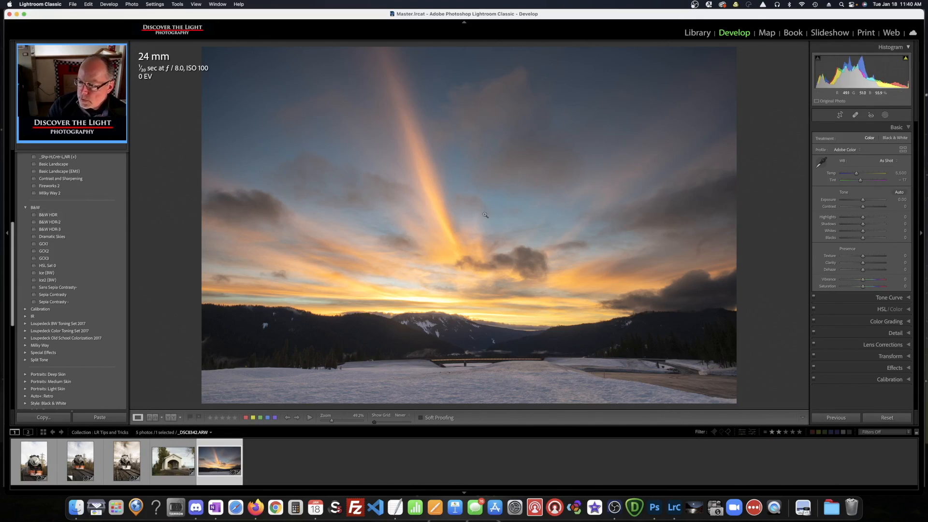
- Examine the light beam, mountains and bridge at 200% zoom, returning to the full-photo view after each close-up
left_click(433, 194)
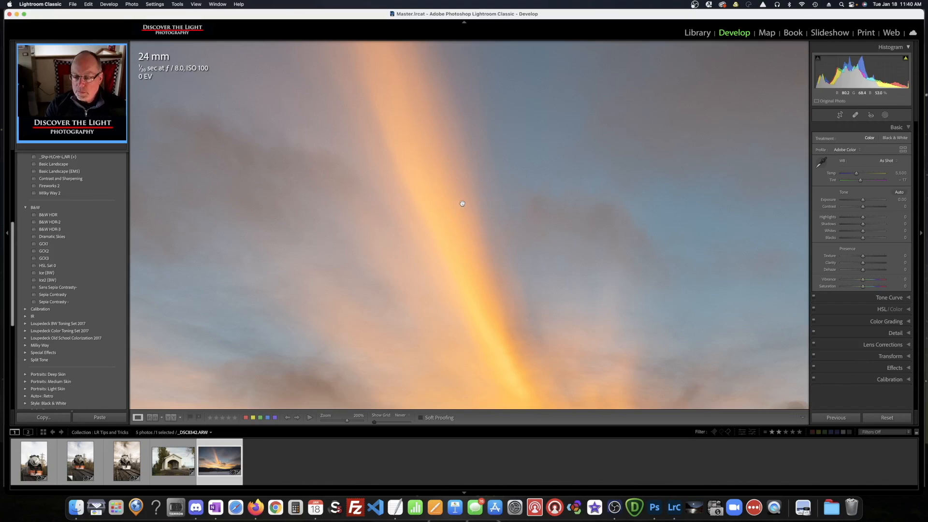
key("space")
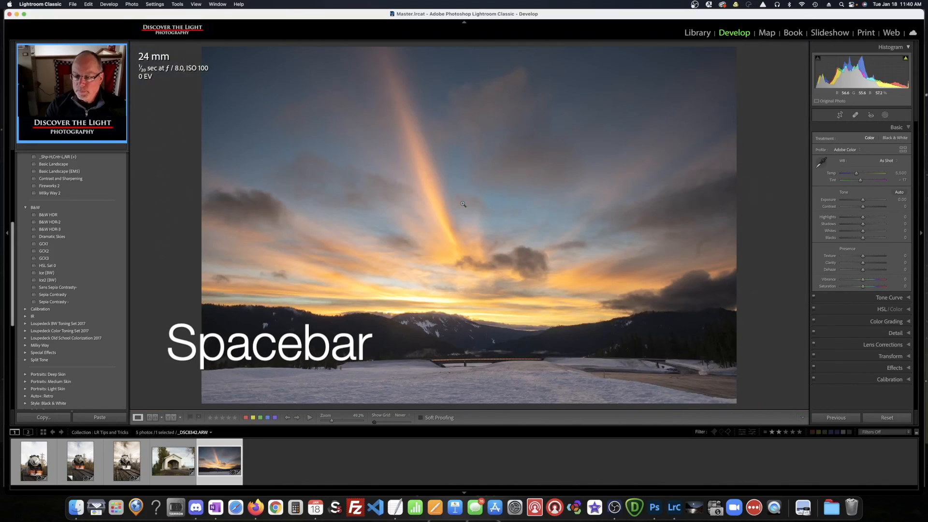
left_click(463, 203)
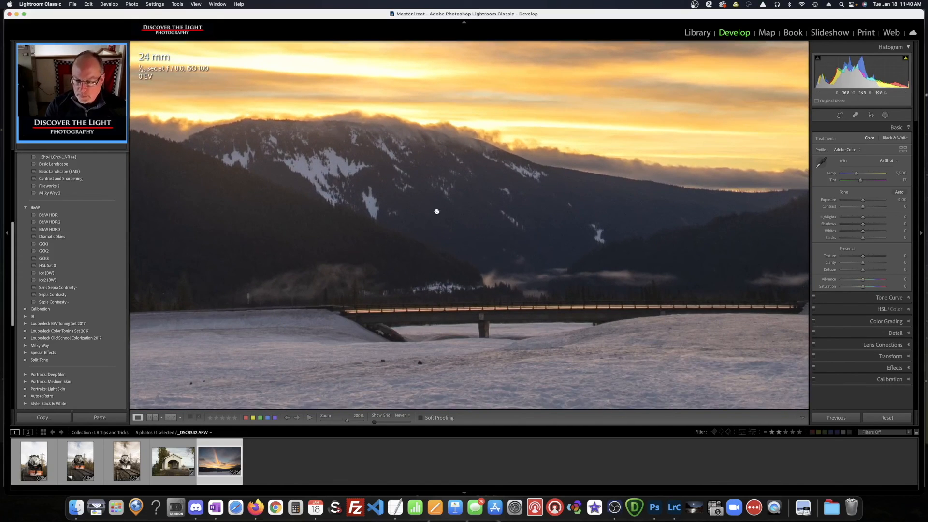
left_click(425, 207)
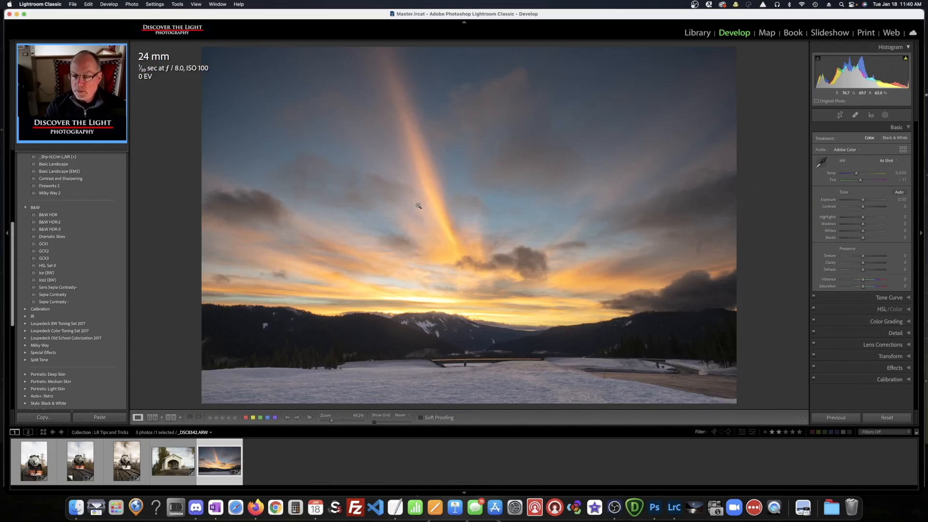